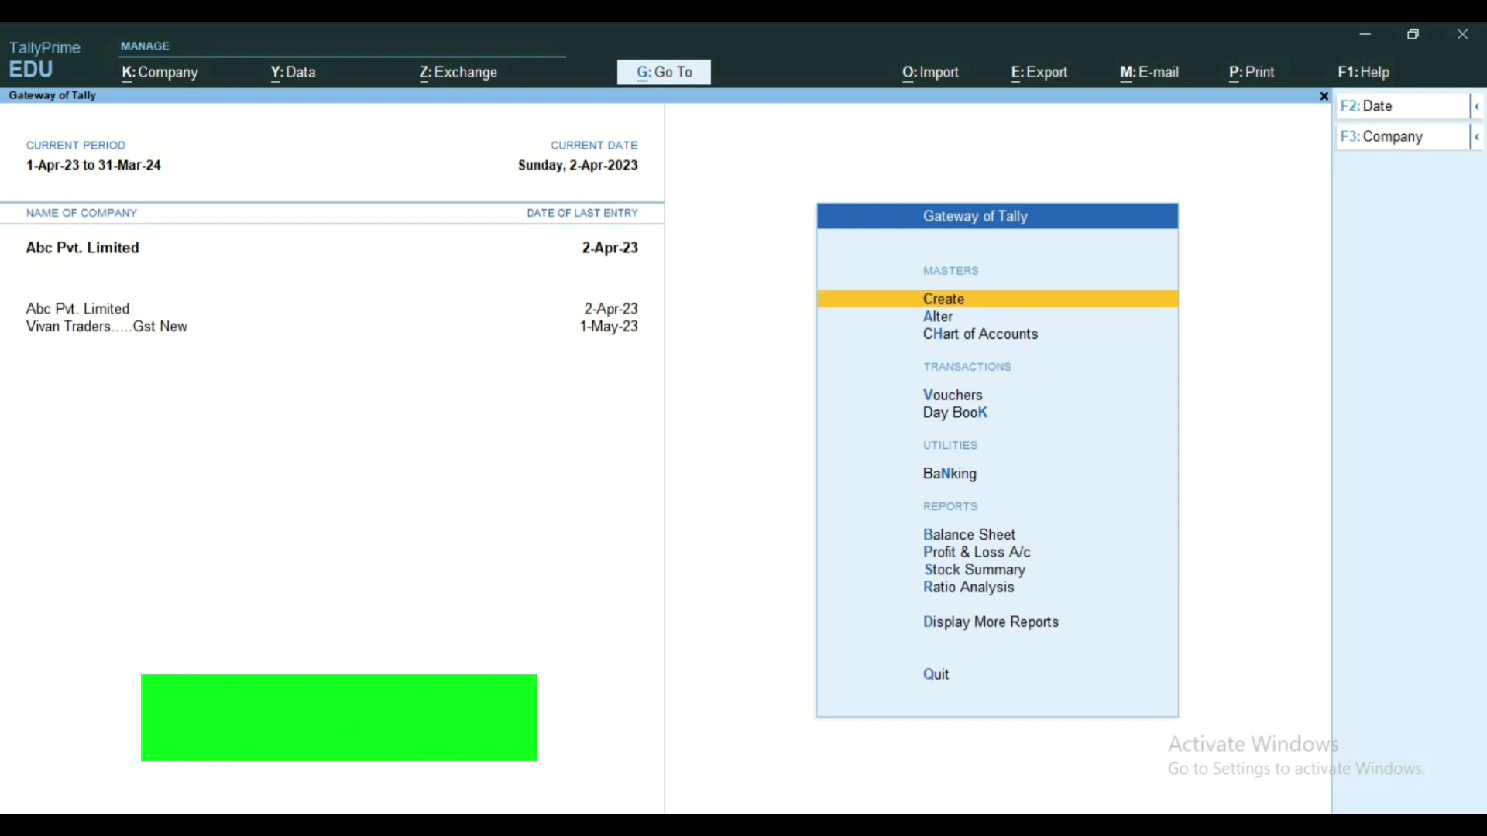
Step: Examine the masters available for creation, checking the inventory masters down to Location
{"action": "key", "text": "Return"}
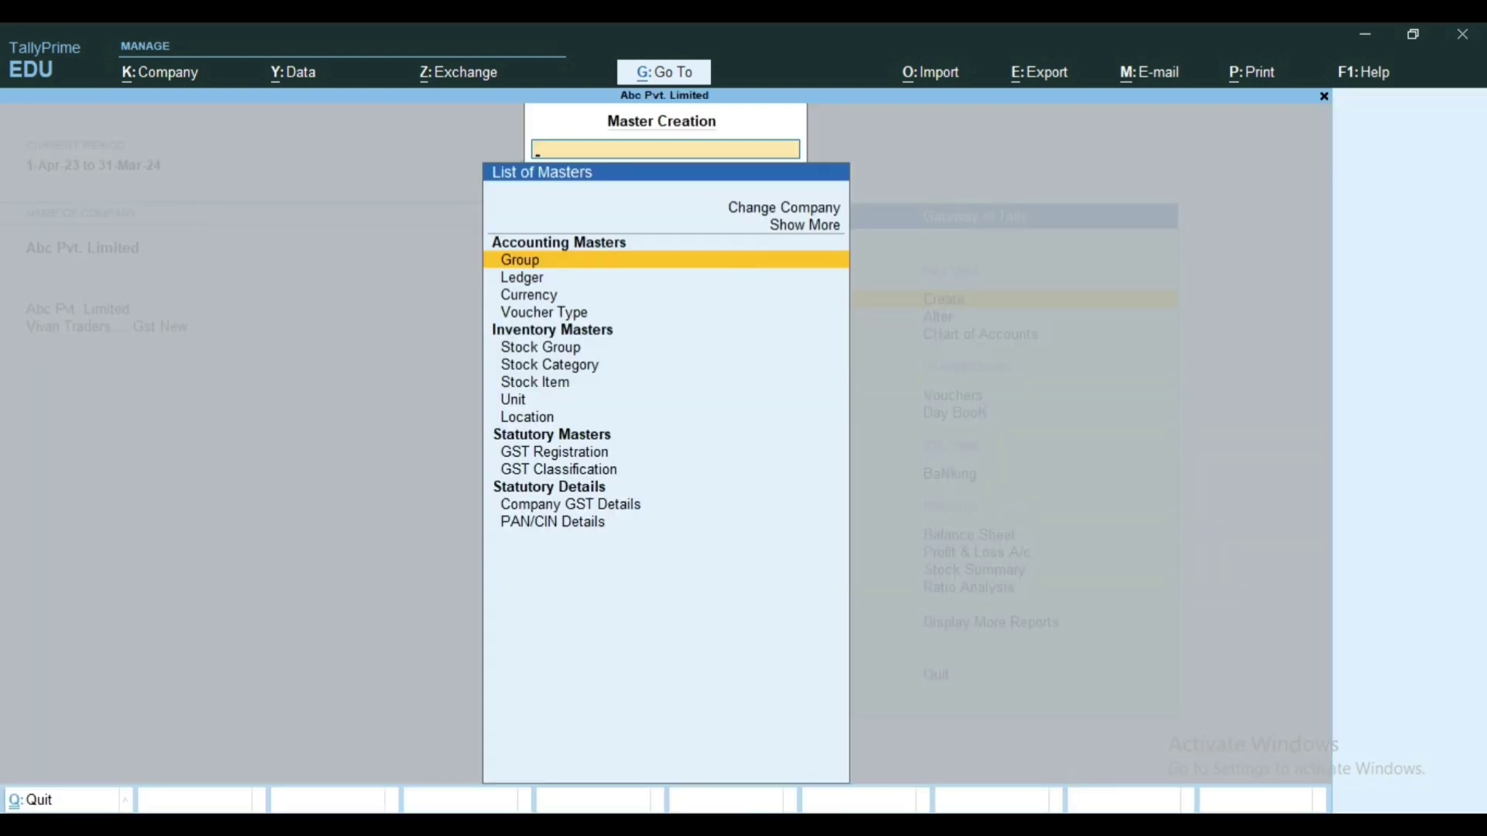
{"action": "key", "text": "Down"}
{"action": "key", "text": "Down"}
{"action": "key", "text": "Down"}
{"action": "key", "text": "Down"}
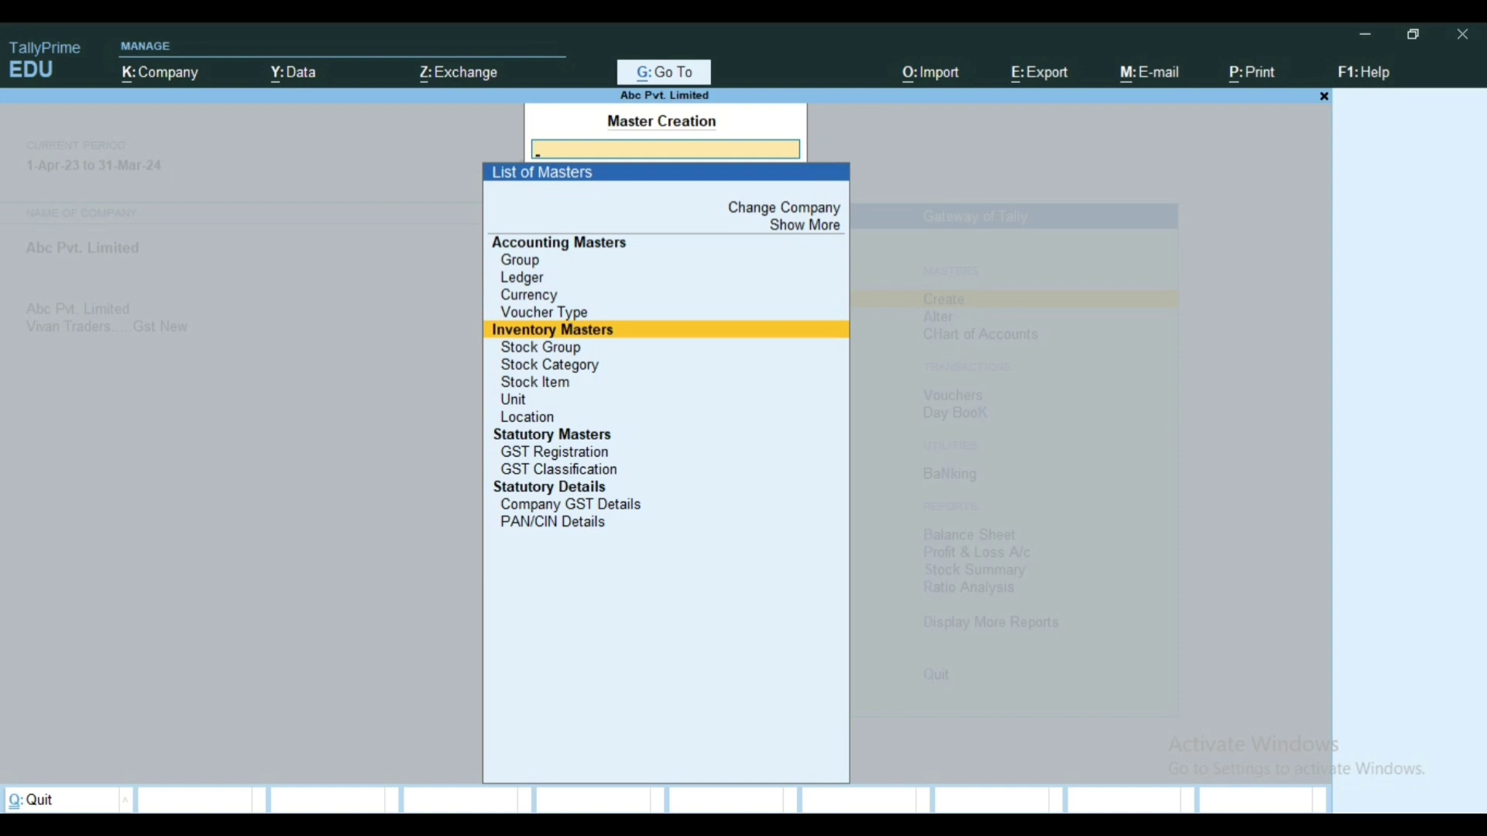
{"action": "key", "text": "Down"}
{"action": "key", "text": "Down"}
{"action": "key", "text": "Down"}
{"action": "key", "text": "Down"}
{"action": "key", "text": "Down"}
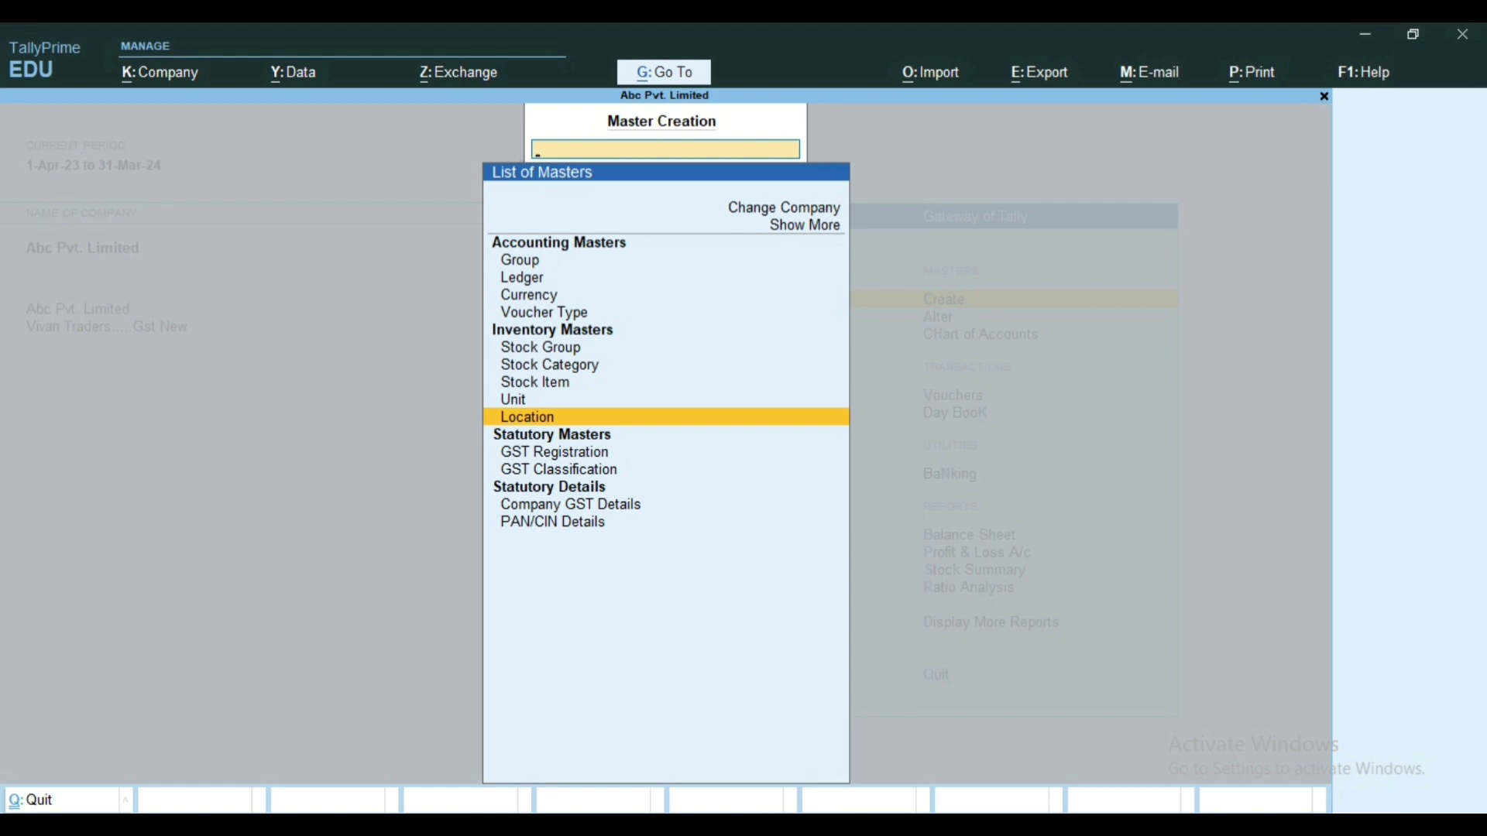
{"action": "key", "text": "Escape"}
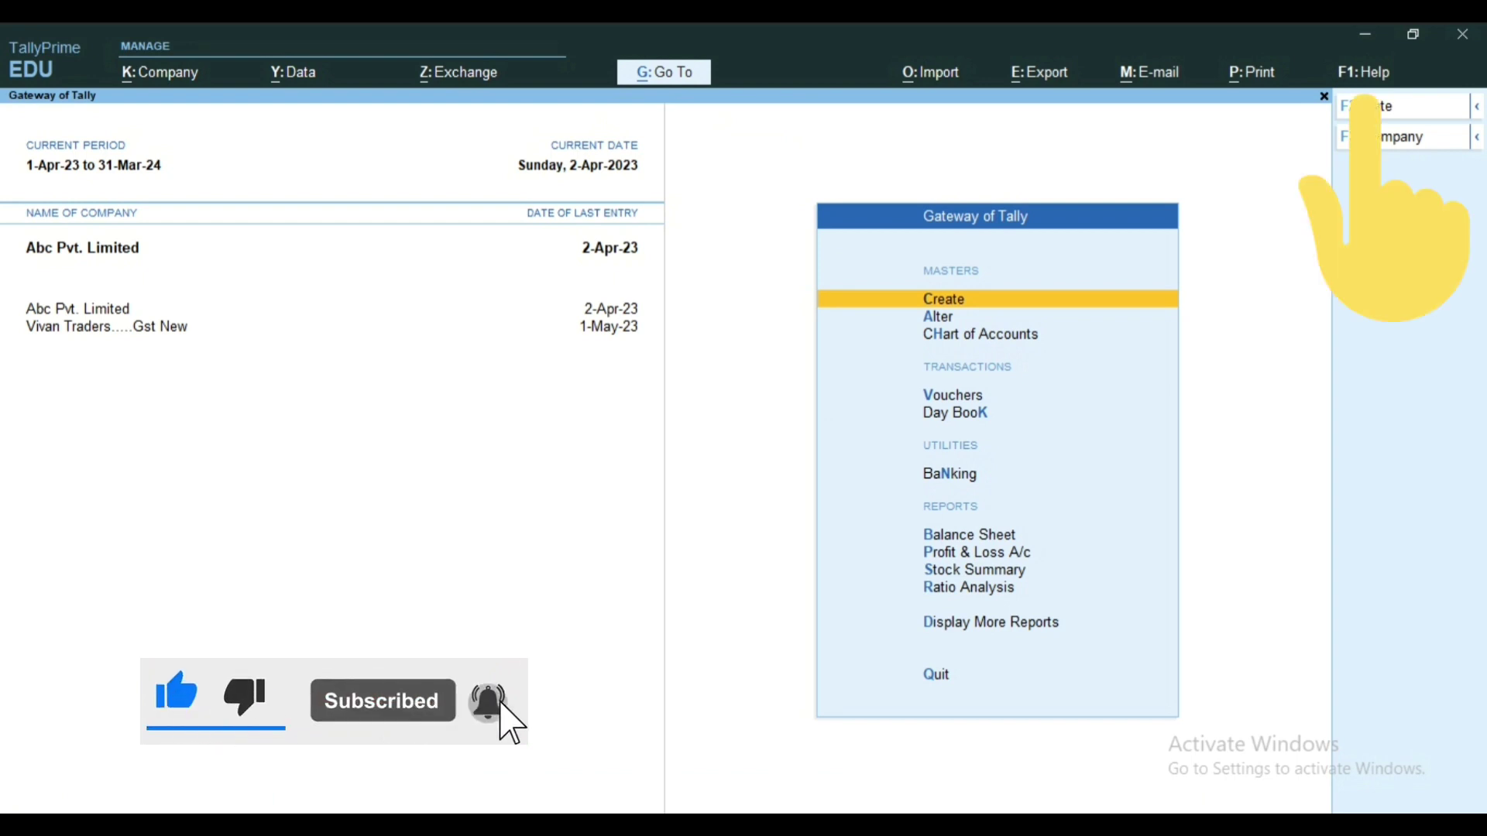
Step: Set the accounting terminology in the country settings to India / SAARC and save the configuration
{"action": "key", "text": "F1"}
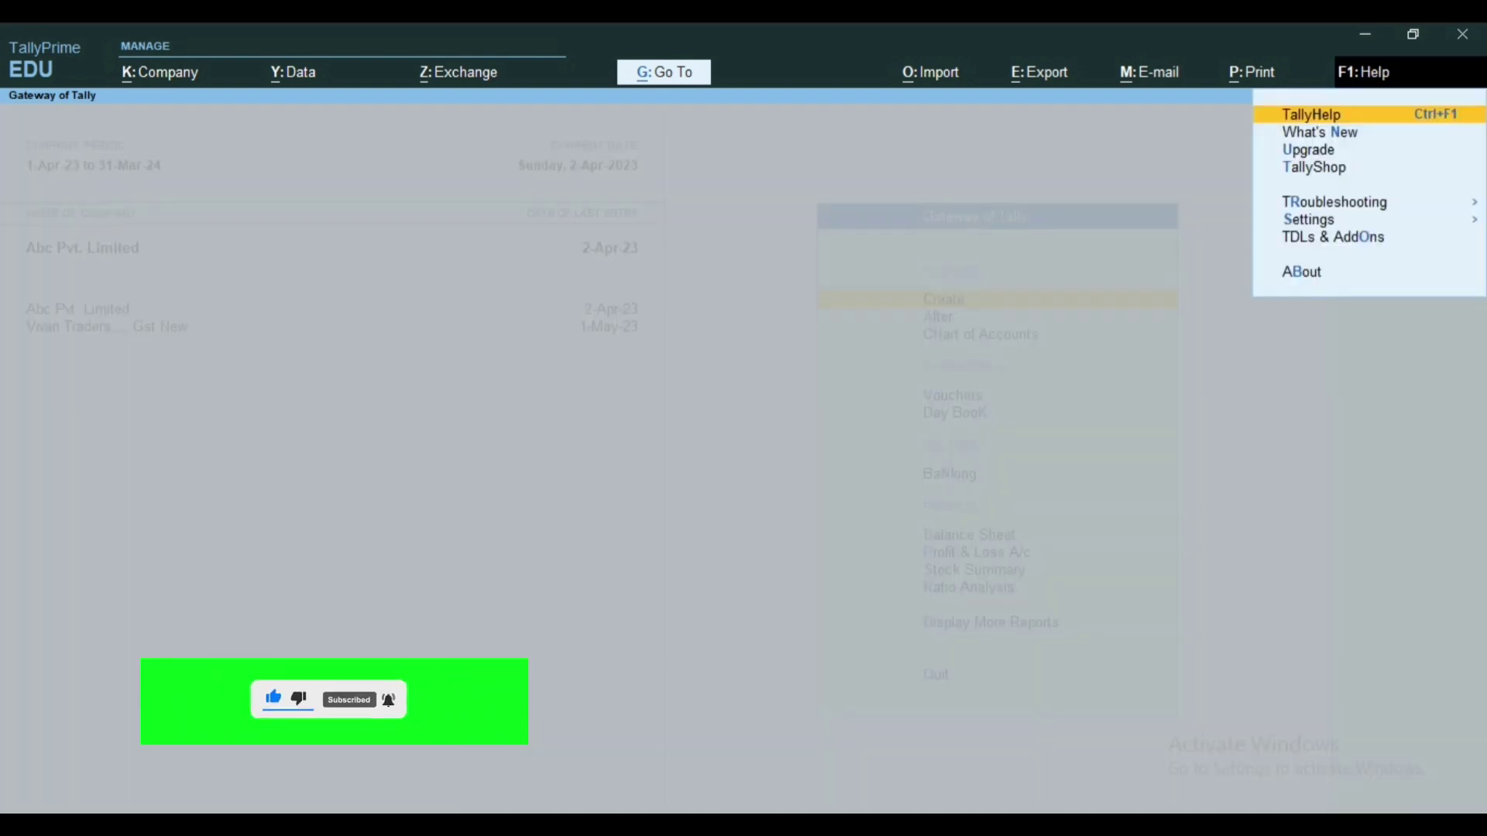
{"action": "key", "text": "Down"}
{"action": "key", "text": "Down"}
{"action": "key", "text": "Down"}
{"action": "key", "text": "Down"}
{"action": "key", "text": "Down"}
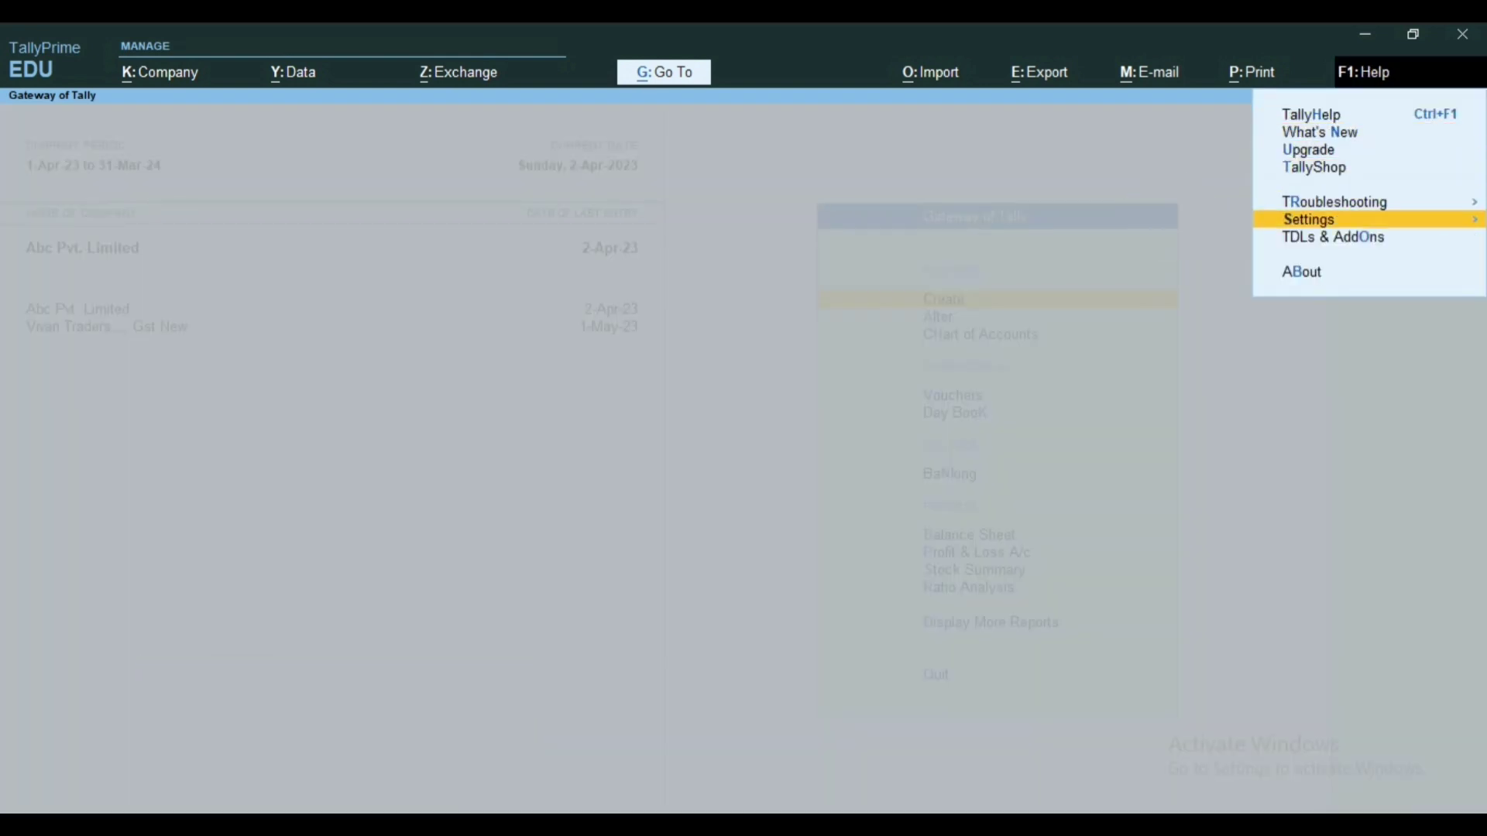
{"action": "key", "text": "Return"}
{"action": "key", "text": "Down"}
{"action": "key", "text": "Down"}
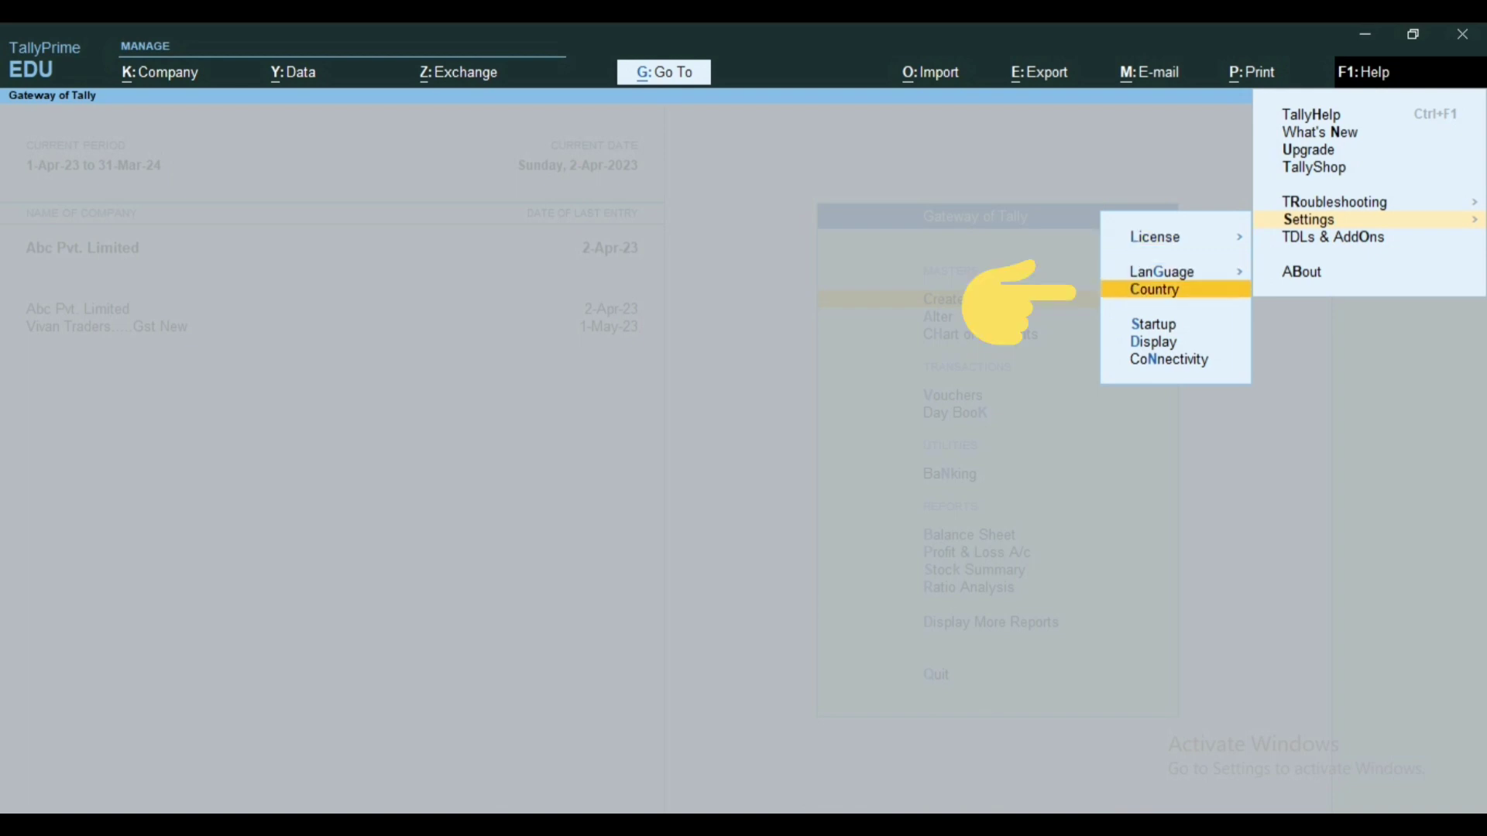
{"action": "key", "text": "Return"}
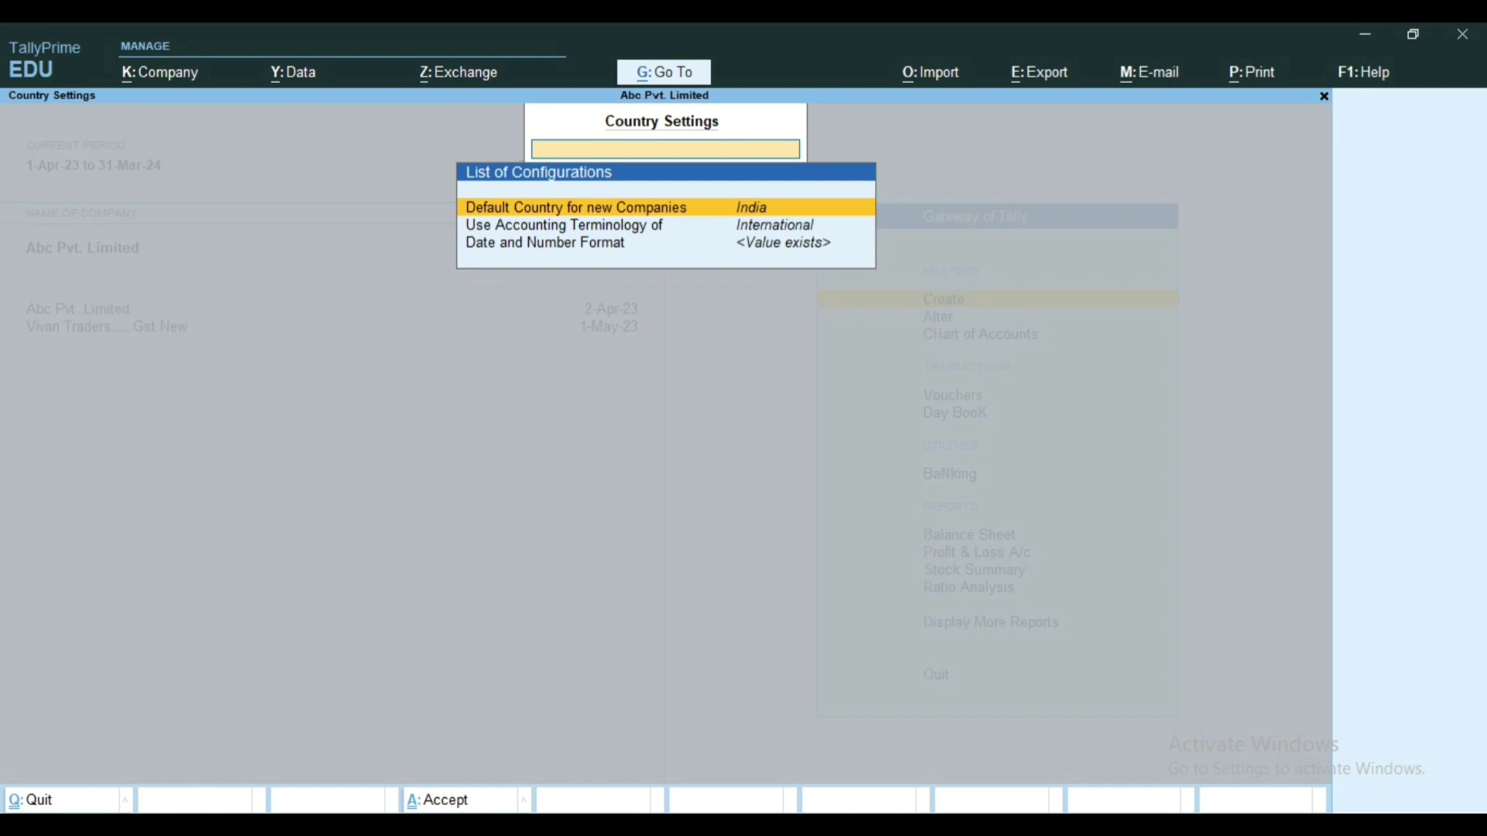
{"action": "key", "text": "Down"}
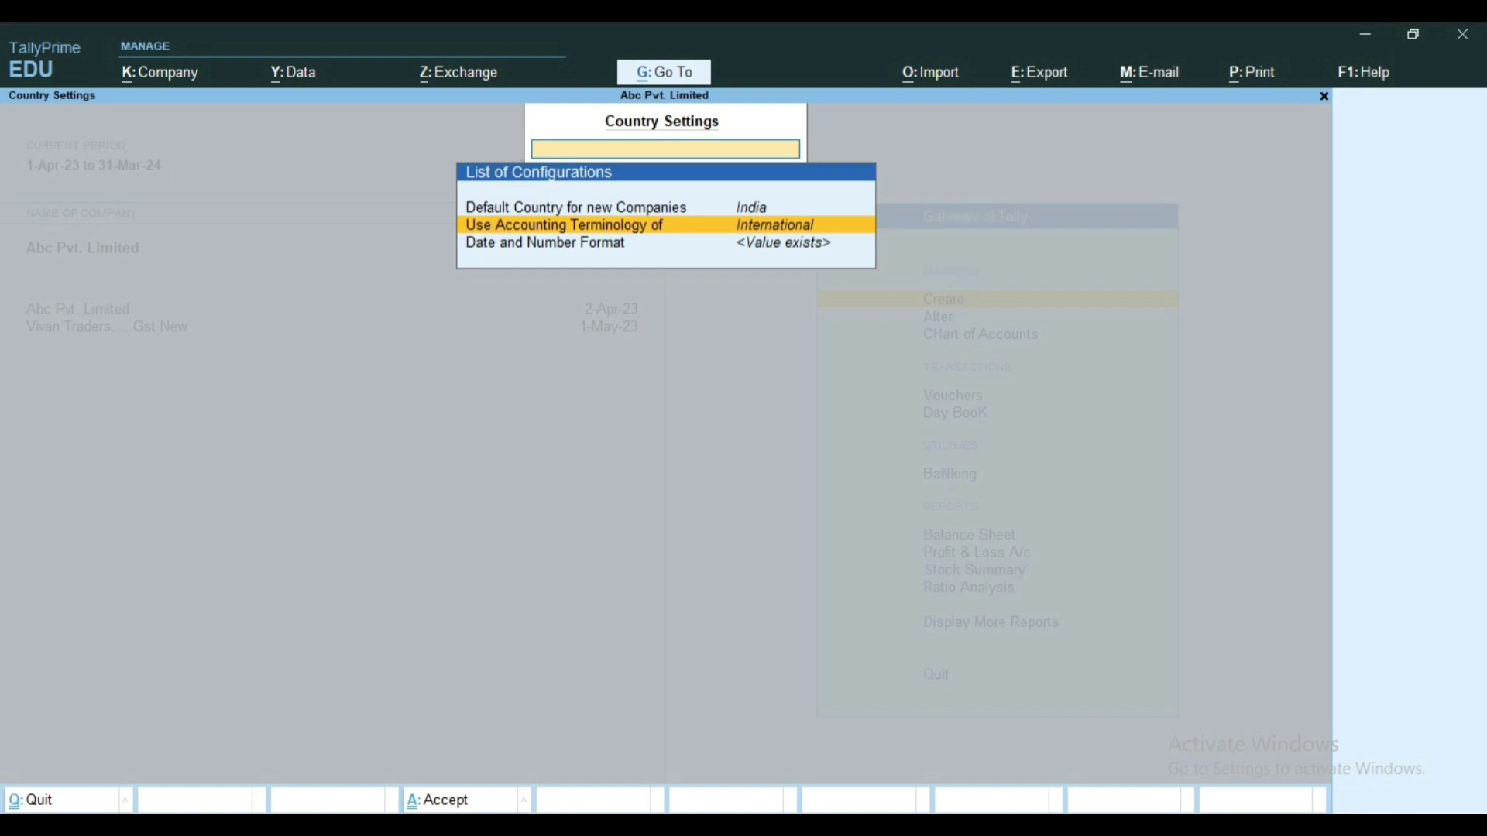
{"action": "key", "text": "Return"}
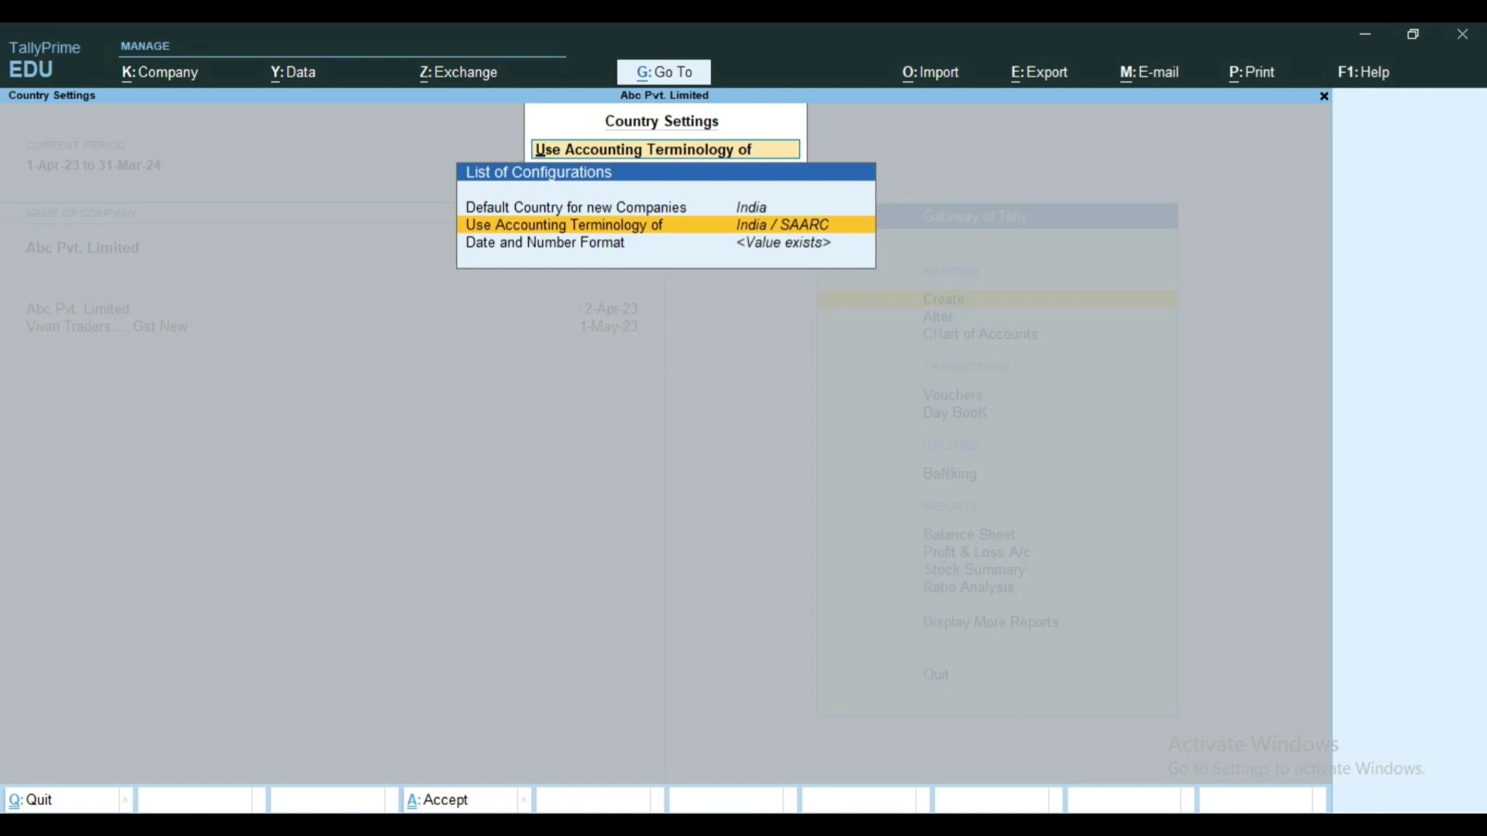
{"action": "key", "text": "ctrl+a"}
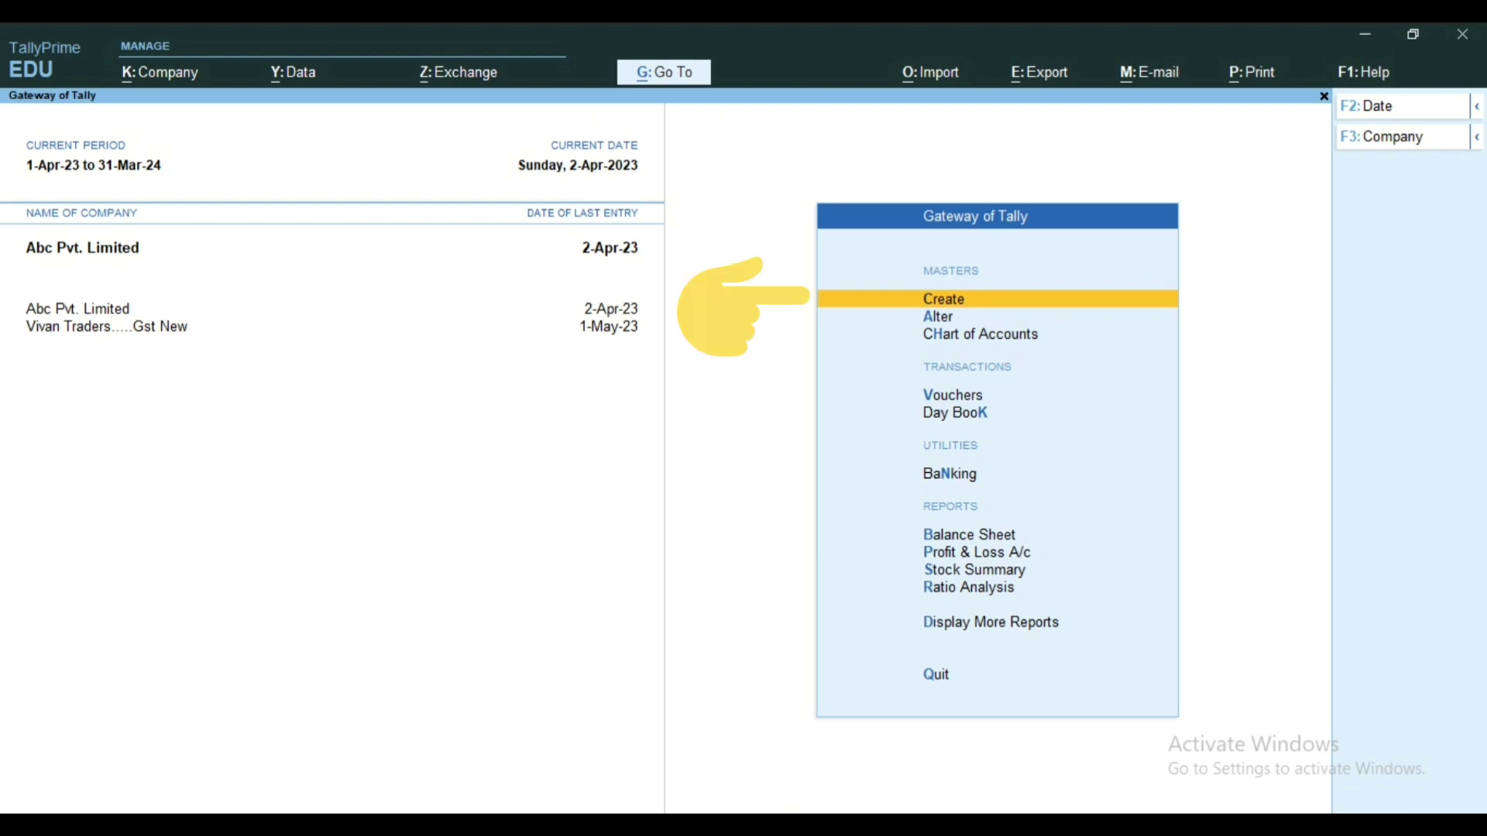
Step: Alter the existing Main Location godown, renaming it "Wherehouse A" and keeping it under Primary
{"action": "key", "text": "Return"}
{"action": "key", "text": "Down"}
{"action": "key", "text": "Down"}
{"action": "key", "text": "Down"}
{"action": "key", "text": "Down"}
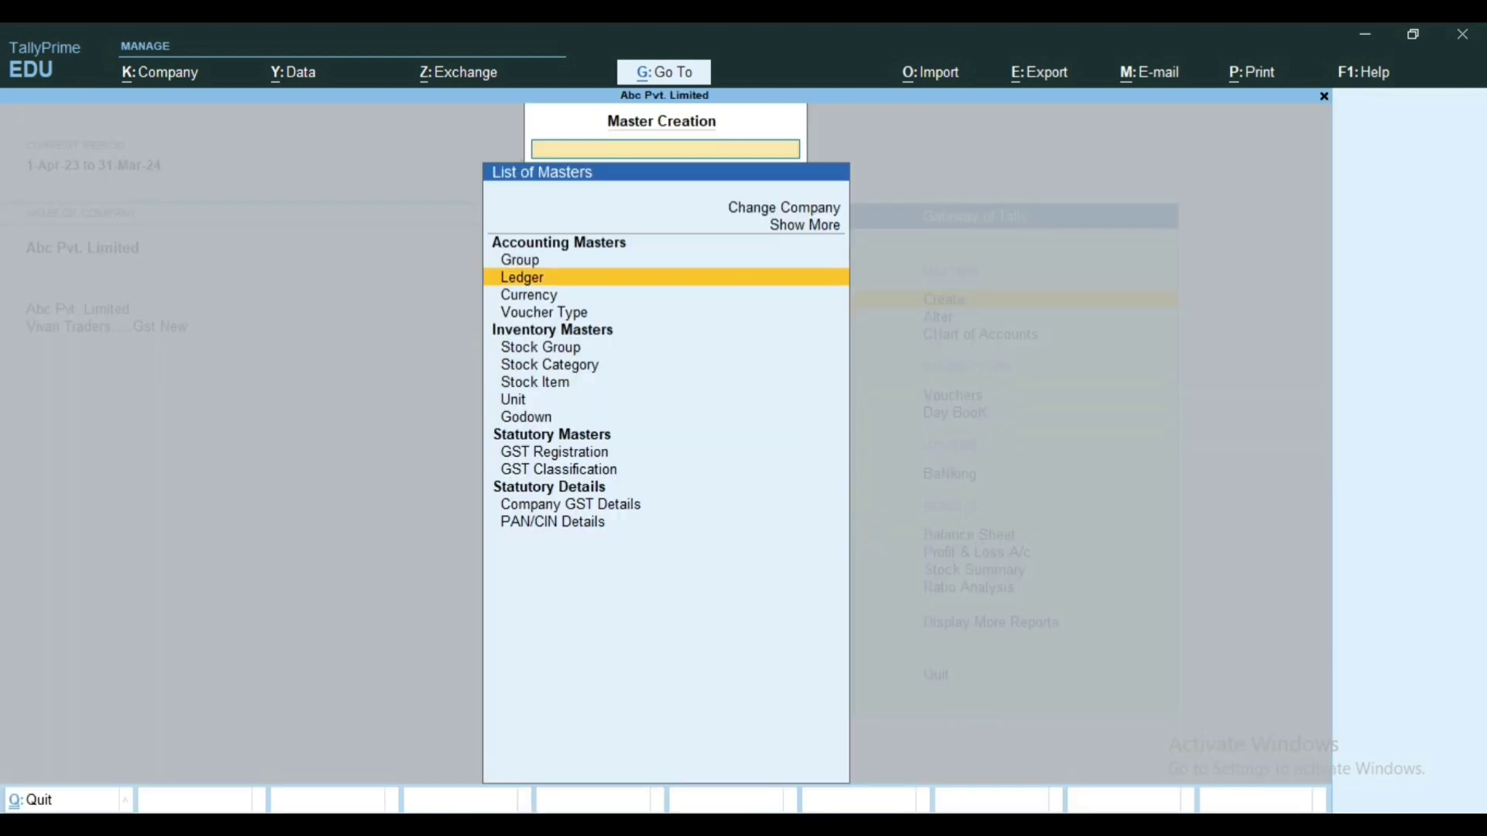
{"action": "key", "text": "Down"}
{"action": "key", "text": "Down"}
{"action": "key", "text": "Down"}
{"action": "key", "text": "Down"}
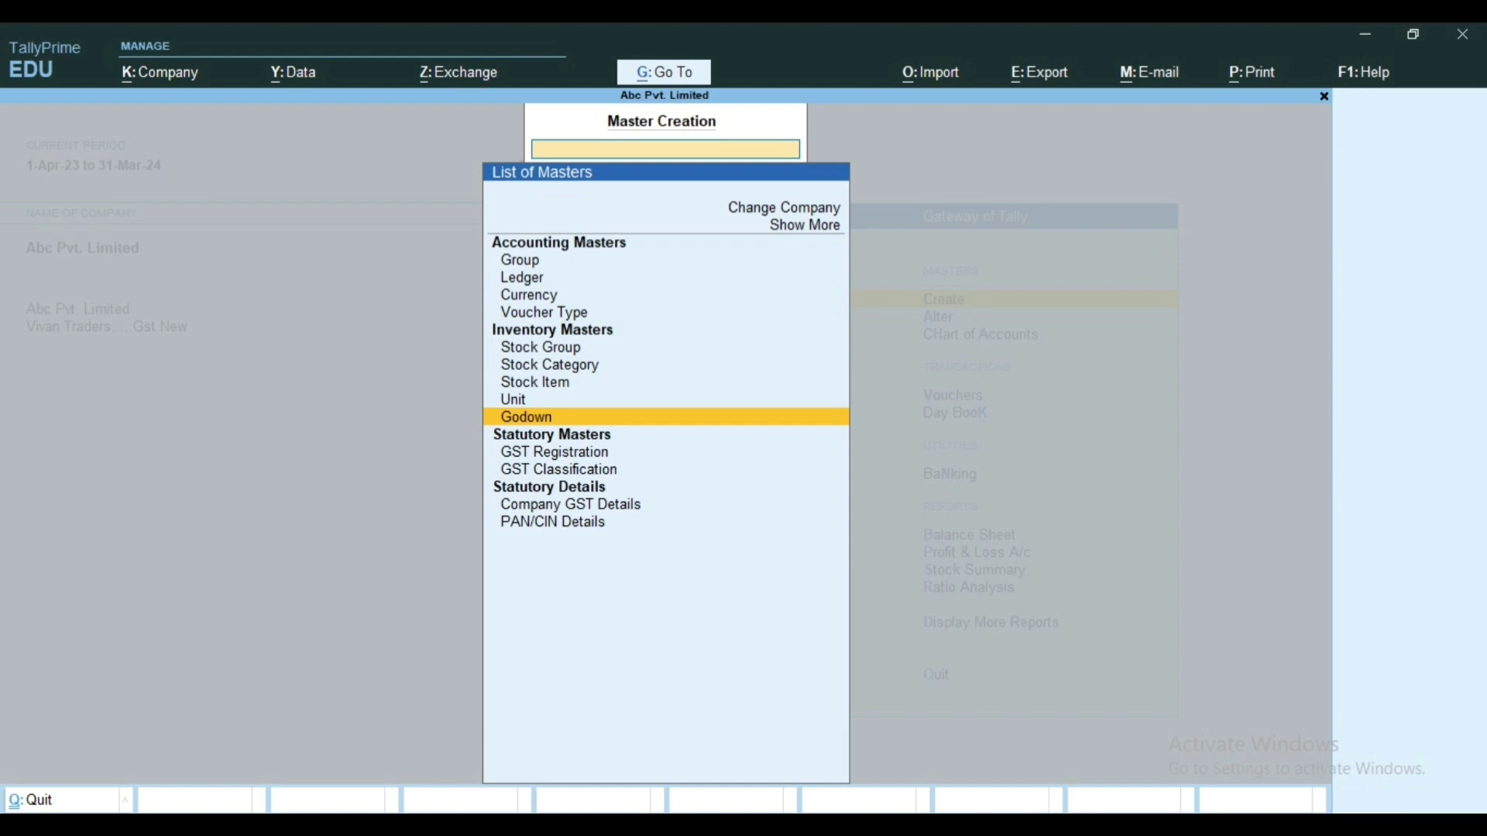
{"action": "key", "text": "Return"}
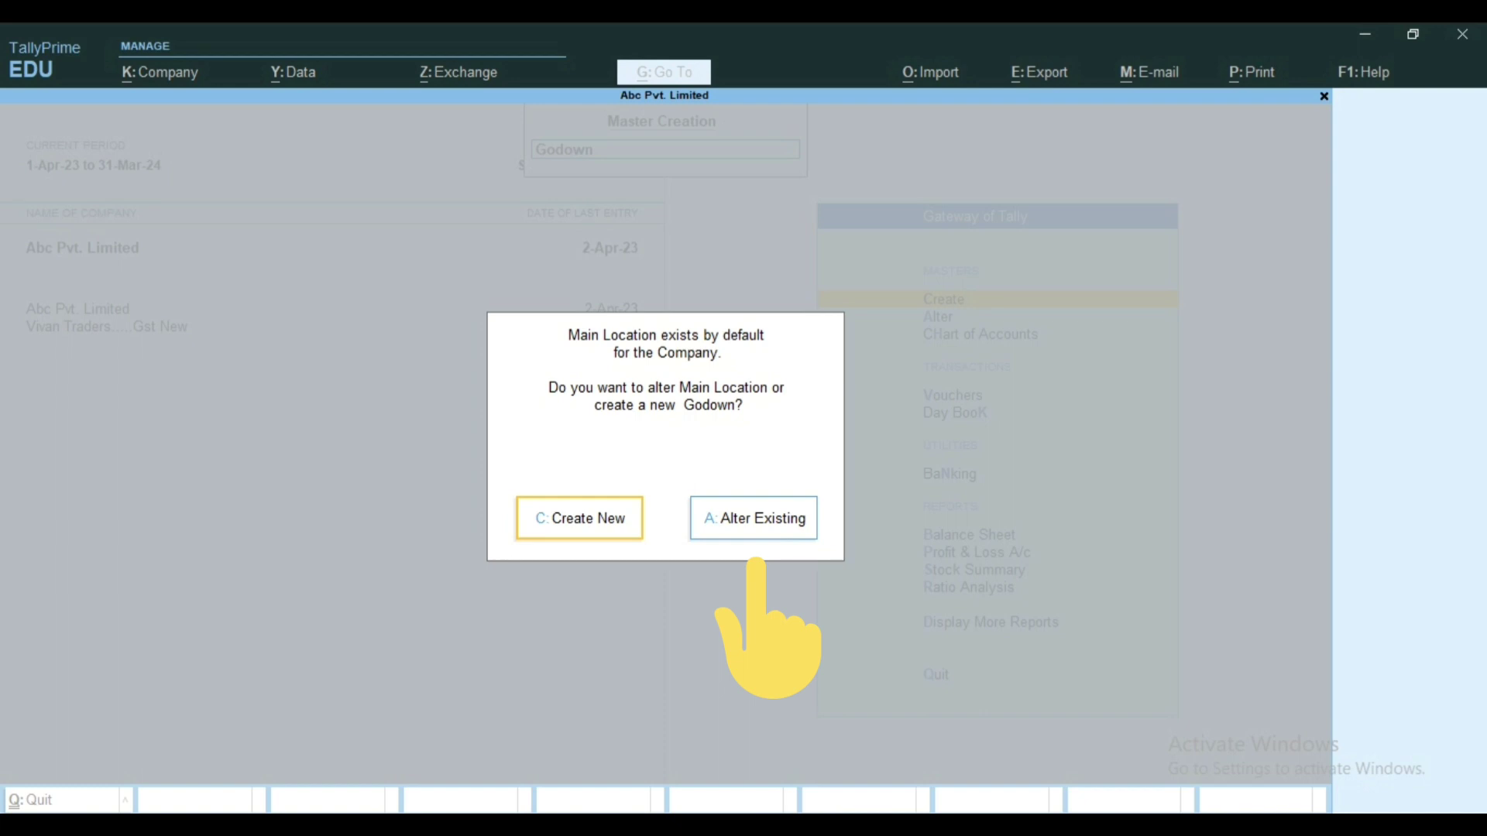
{"action": "key", "text": "a"}
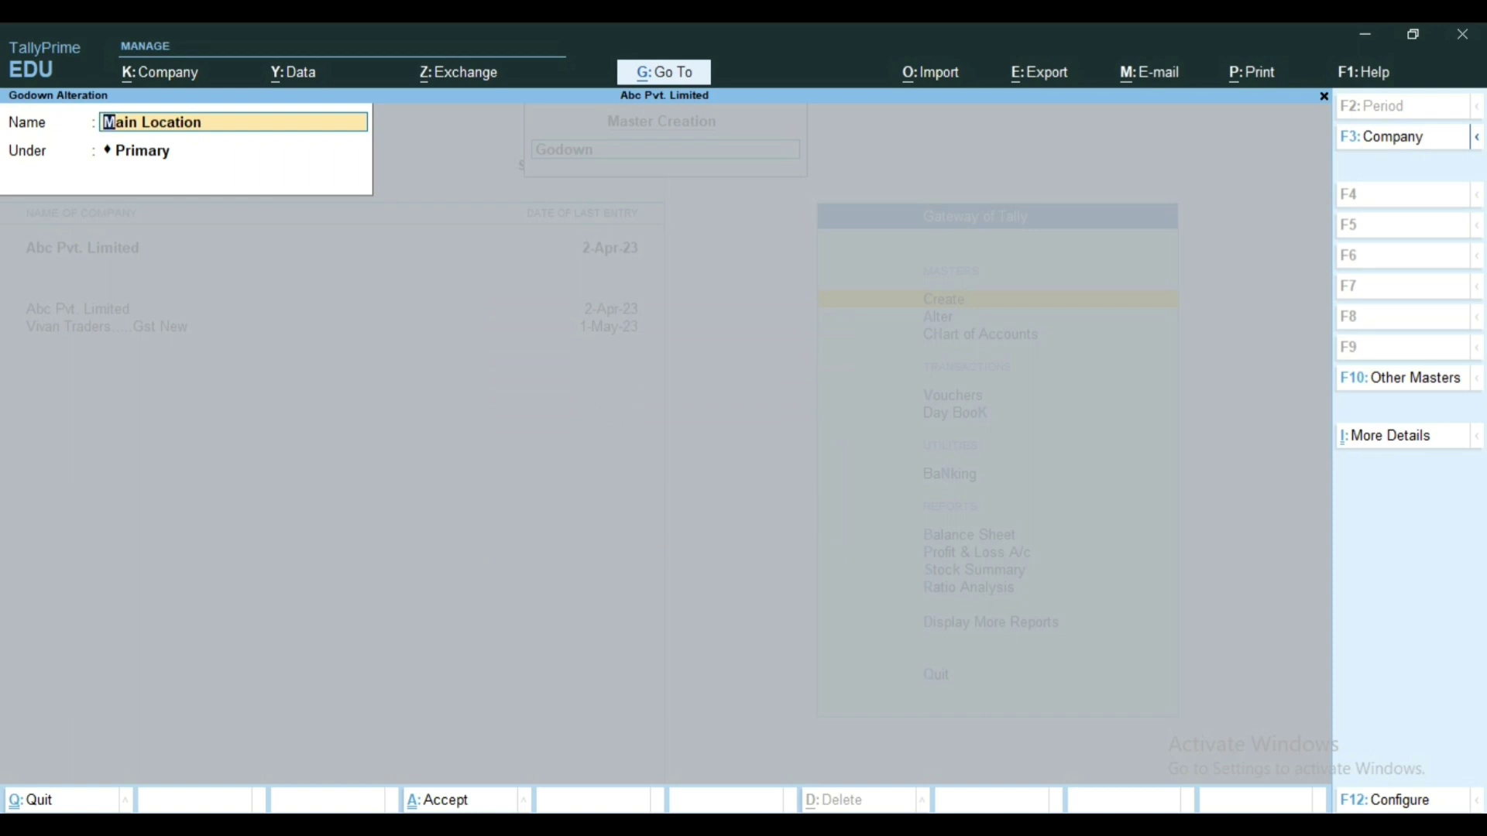
{"action": "type", "text": "Wherehouse A"}
{"action": "key", "text": "Return"}
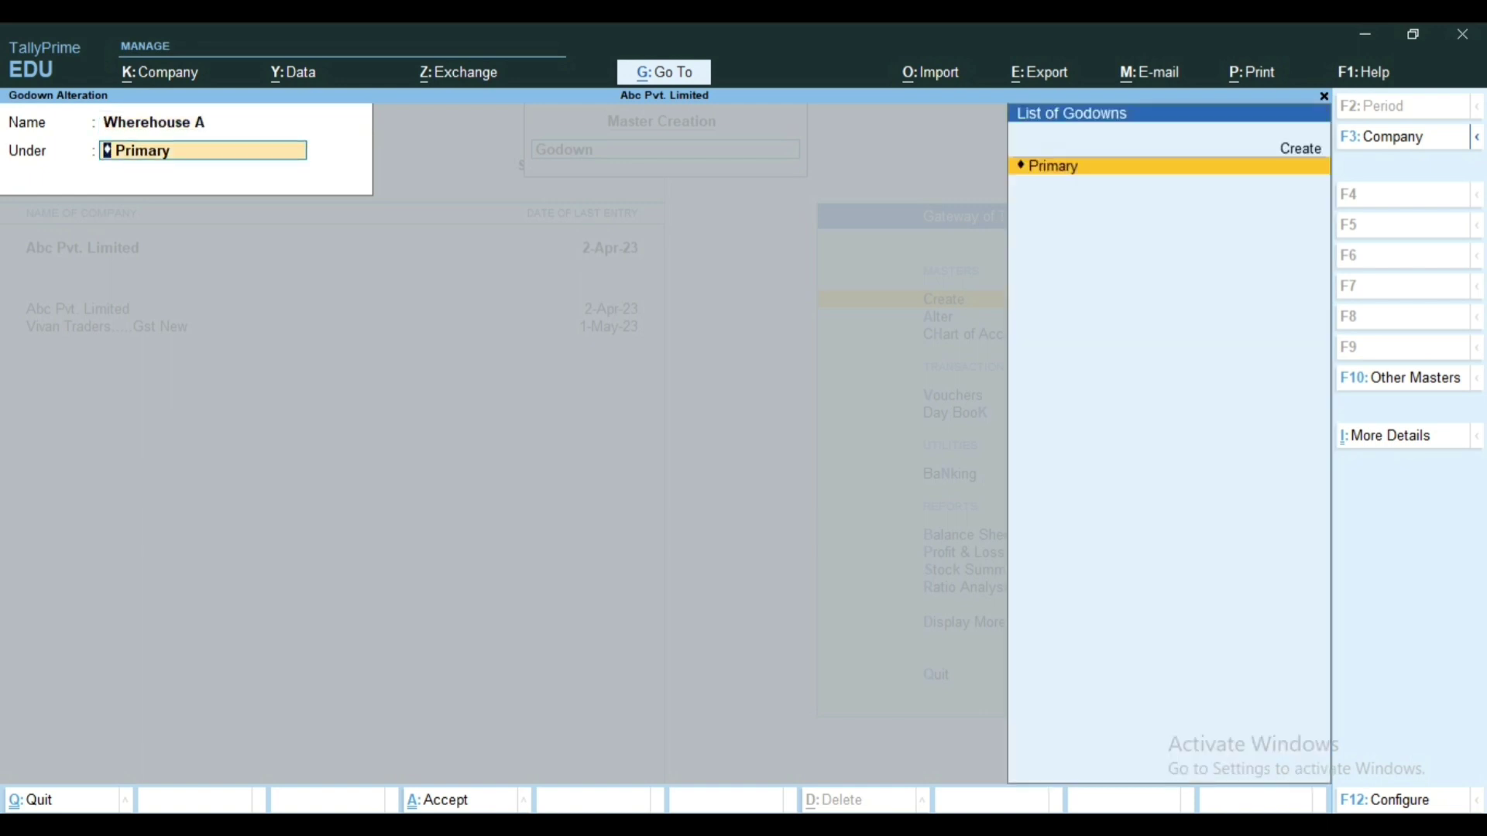
{"action": "key", "text": "Return"}
{"action": "key", "text": "Return"}
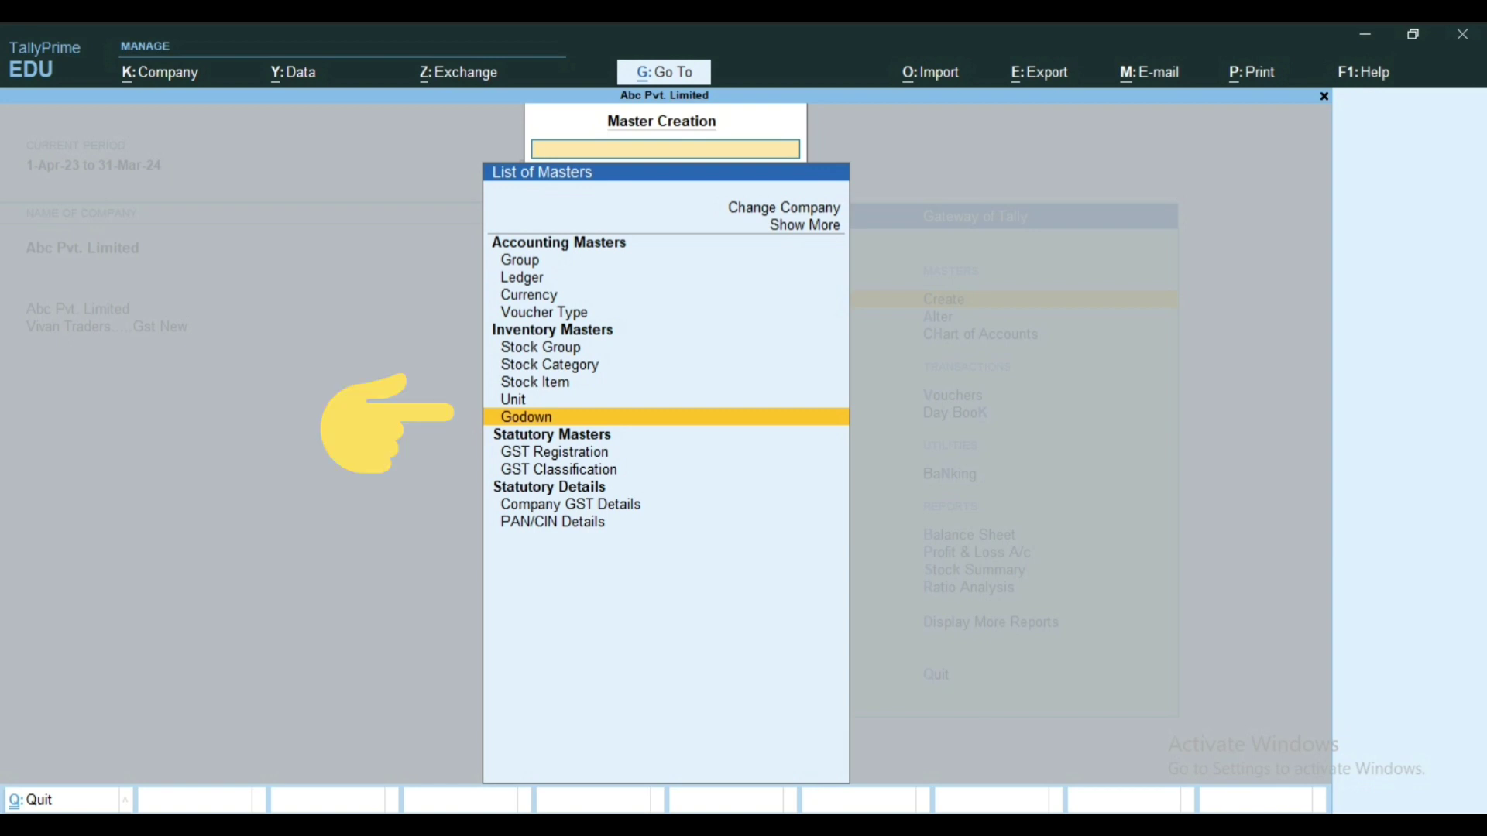
Step: Create a new godown named "Godown 1" under Primary
{"action": "key", "text": "Return"}
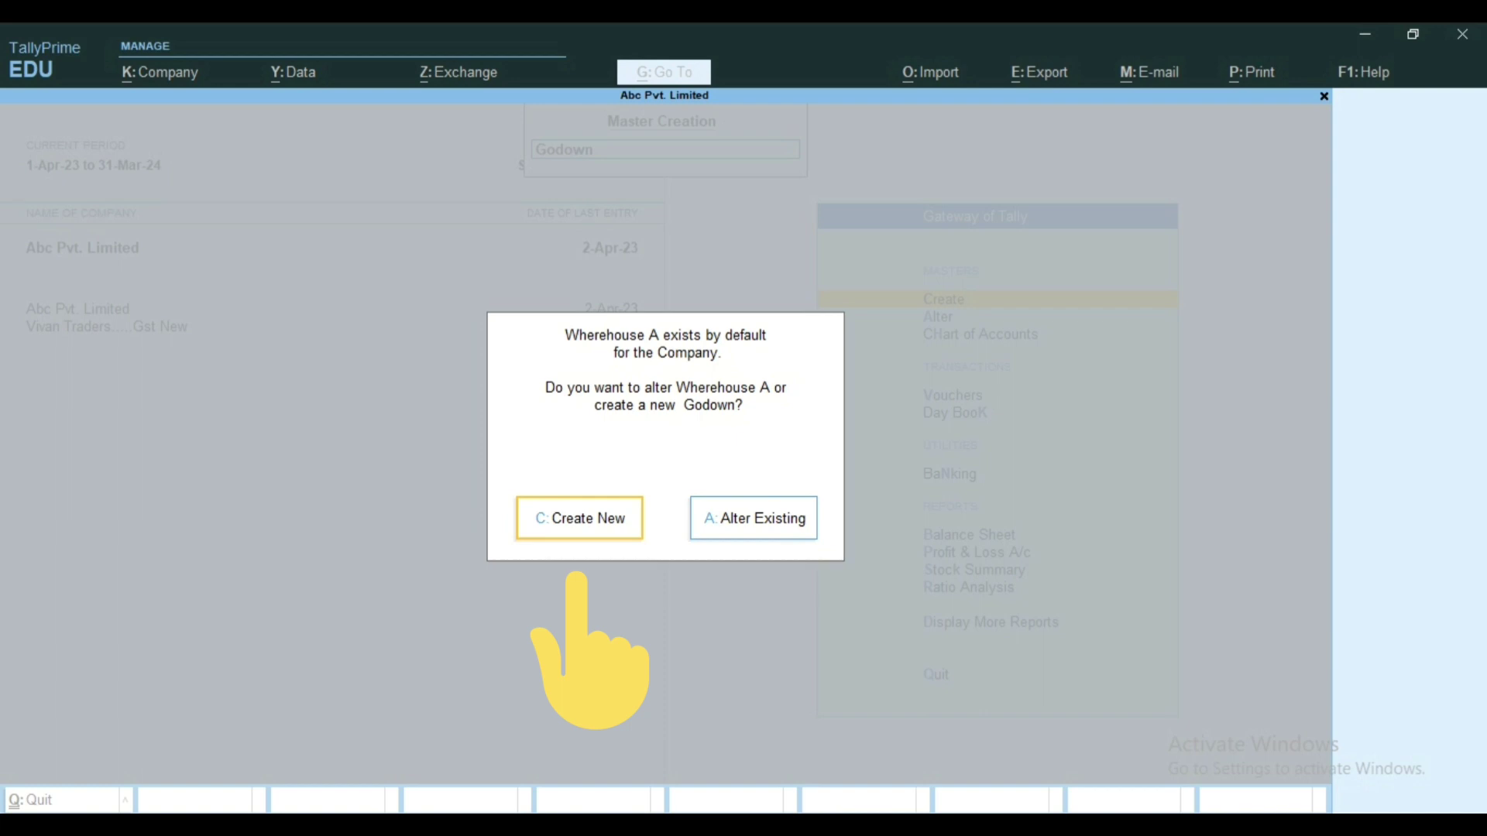
{"action": "key", "text": "c"}
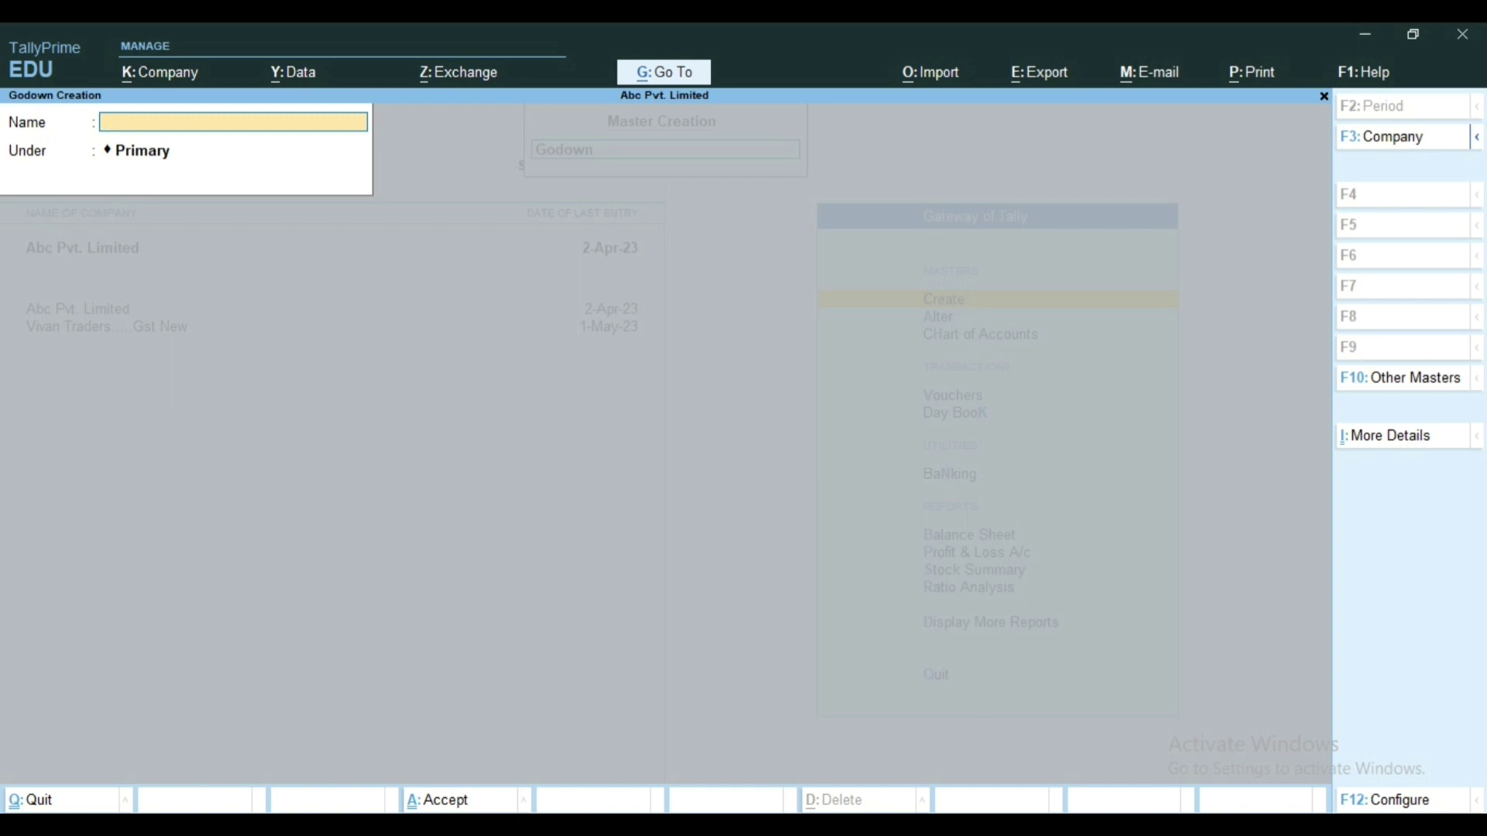
{"action": "type", "text": "Godown"}
{"action": "key", "text": "Return"}
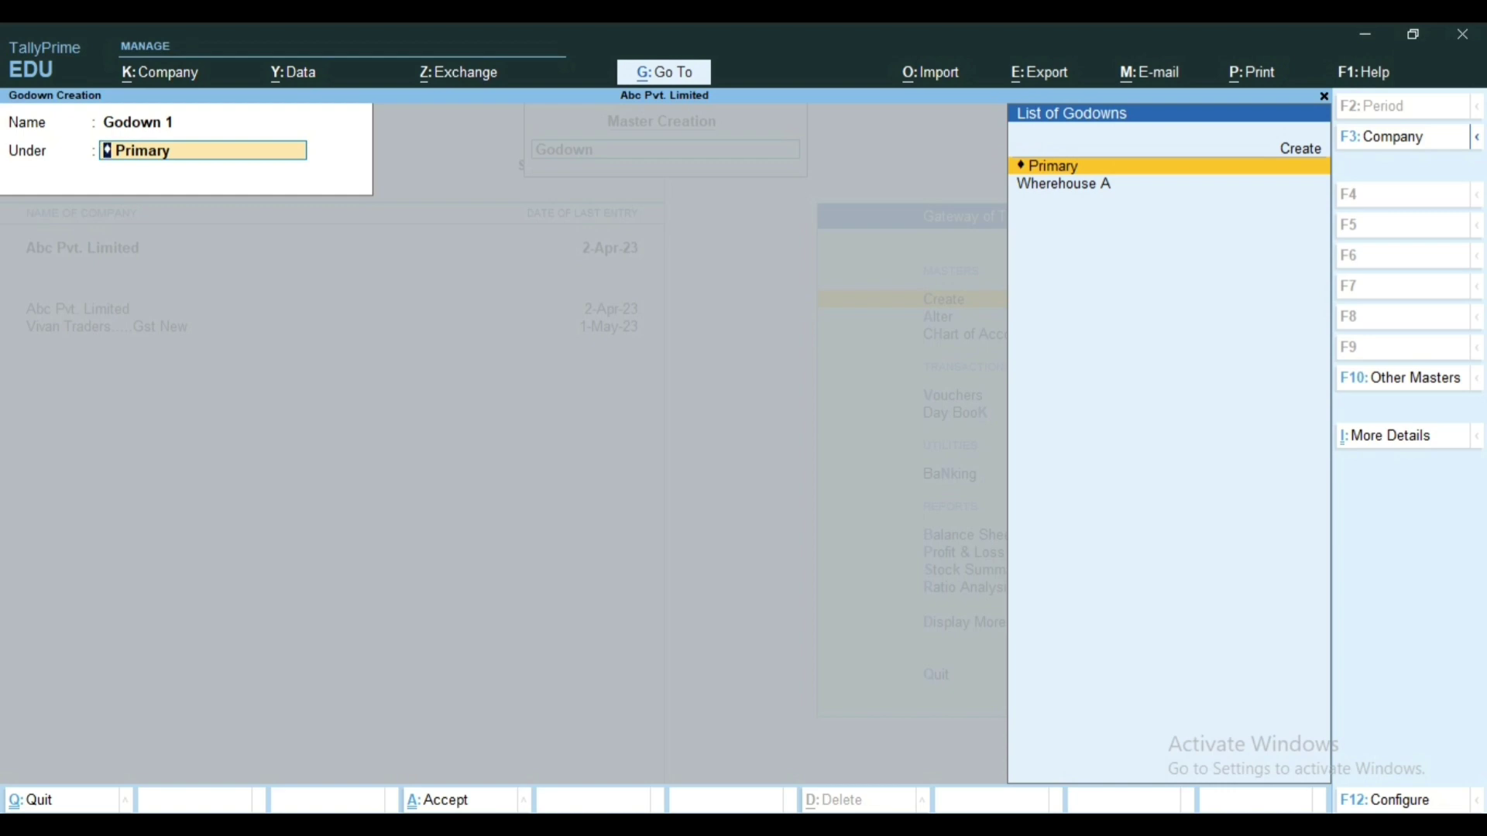
{"action": "key", "text": "Down"}
{"action": "key", "text": "Down"}
{"action": "key", "text": "Up"}
{"action": "key", "text": "Return"}
{"action": "key", "text": "Return"}
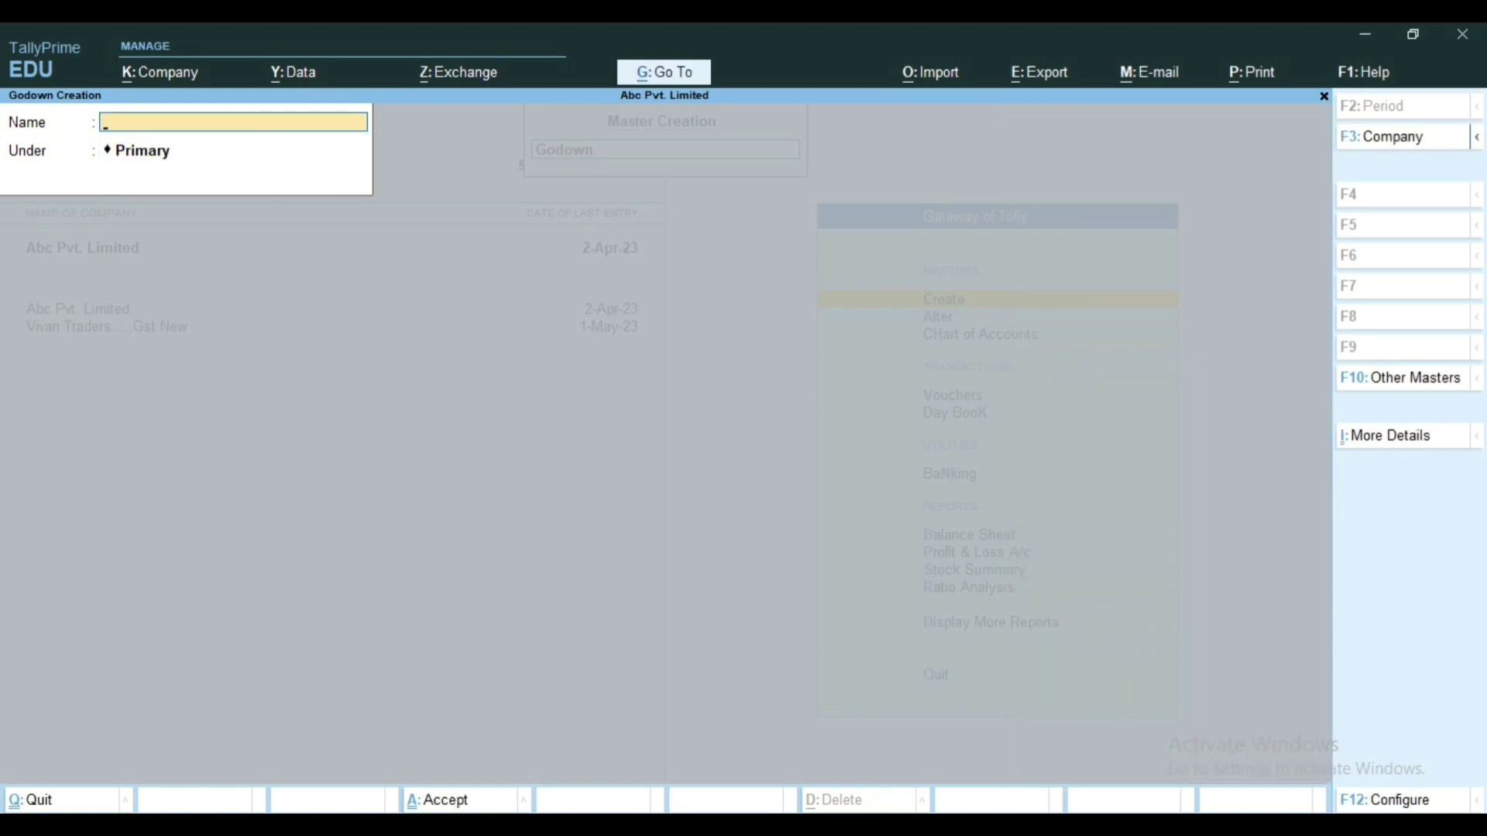
Step: Create another godown named "Godown B" under Primary and leave godown creation
{"action": "type", "text": "Godown B"}
{"action": "key", "text": "Return"}
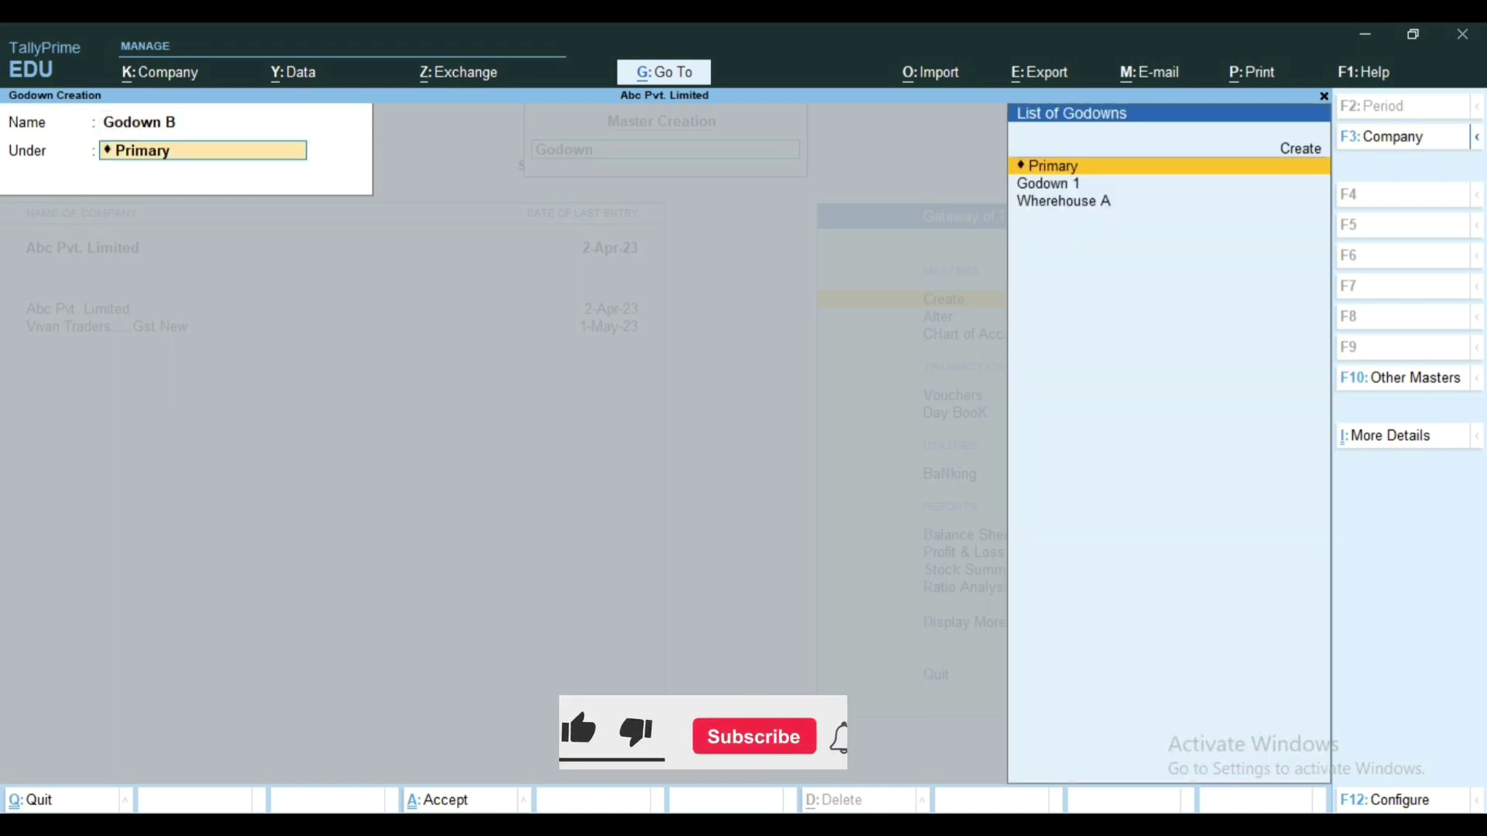
{"action": "key", "text": "Return"}
{"action": "key", "text": "Return"}
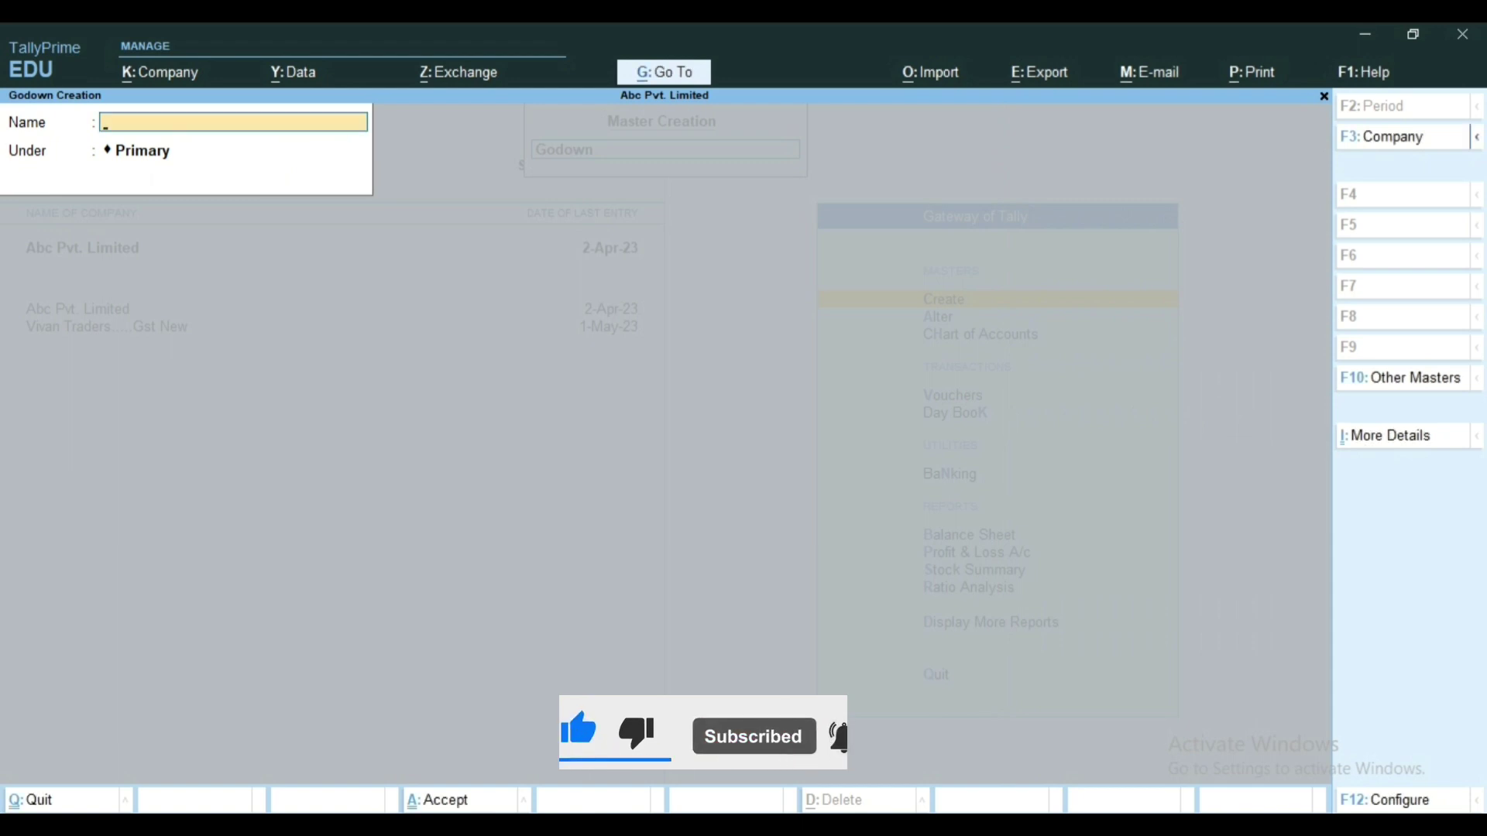
{"action": "key", "text": "Escape"}
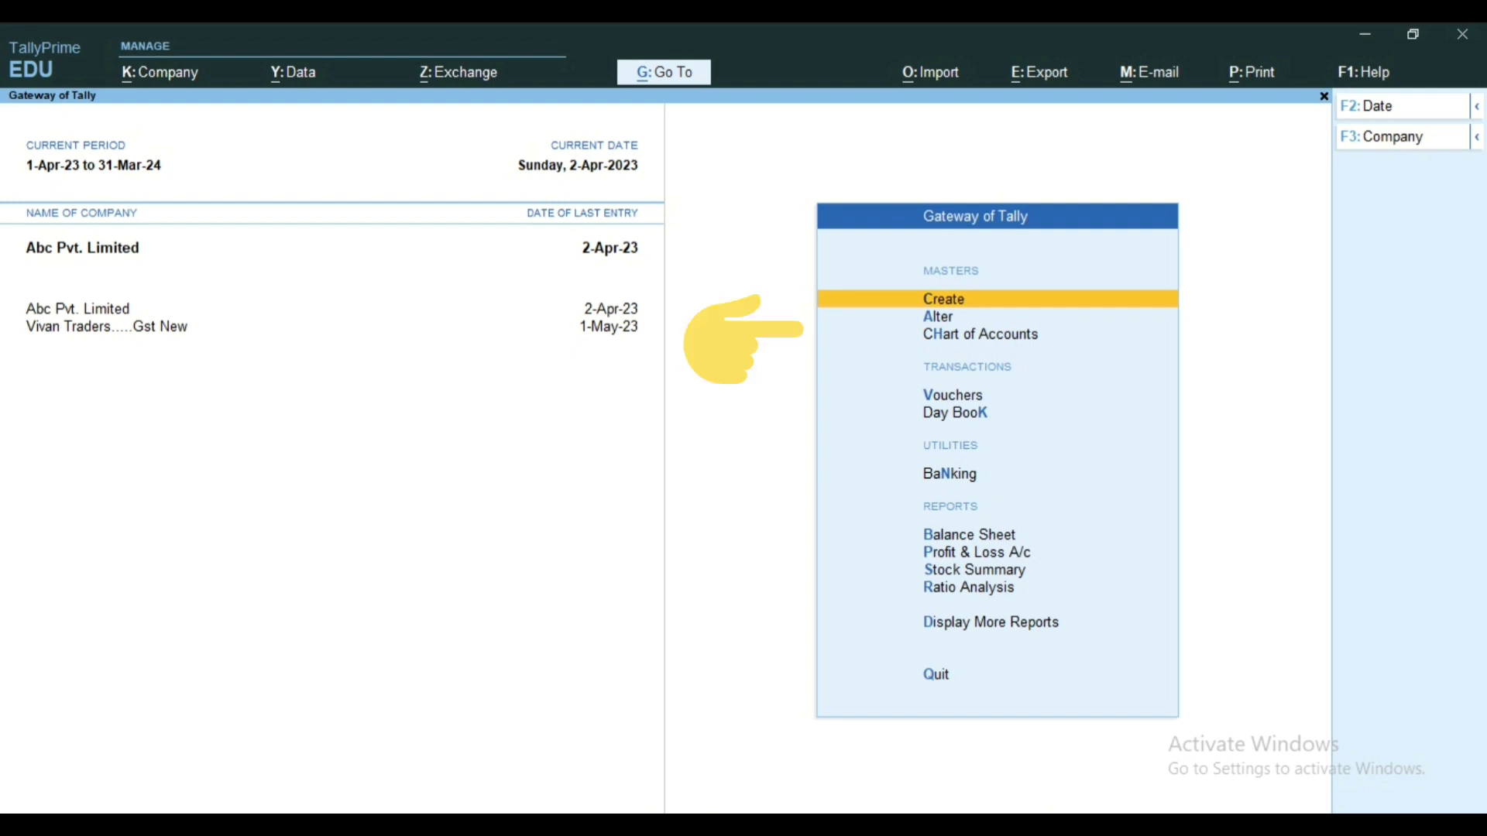
Step: Review the list of godowns in the Chart of Accounts
{"action": "key", "text": "Down"}
{"action": "key", "text": "Down"}
{"action": "key", "text": "Return"}
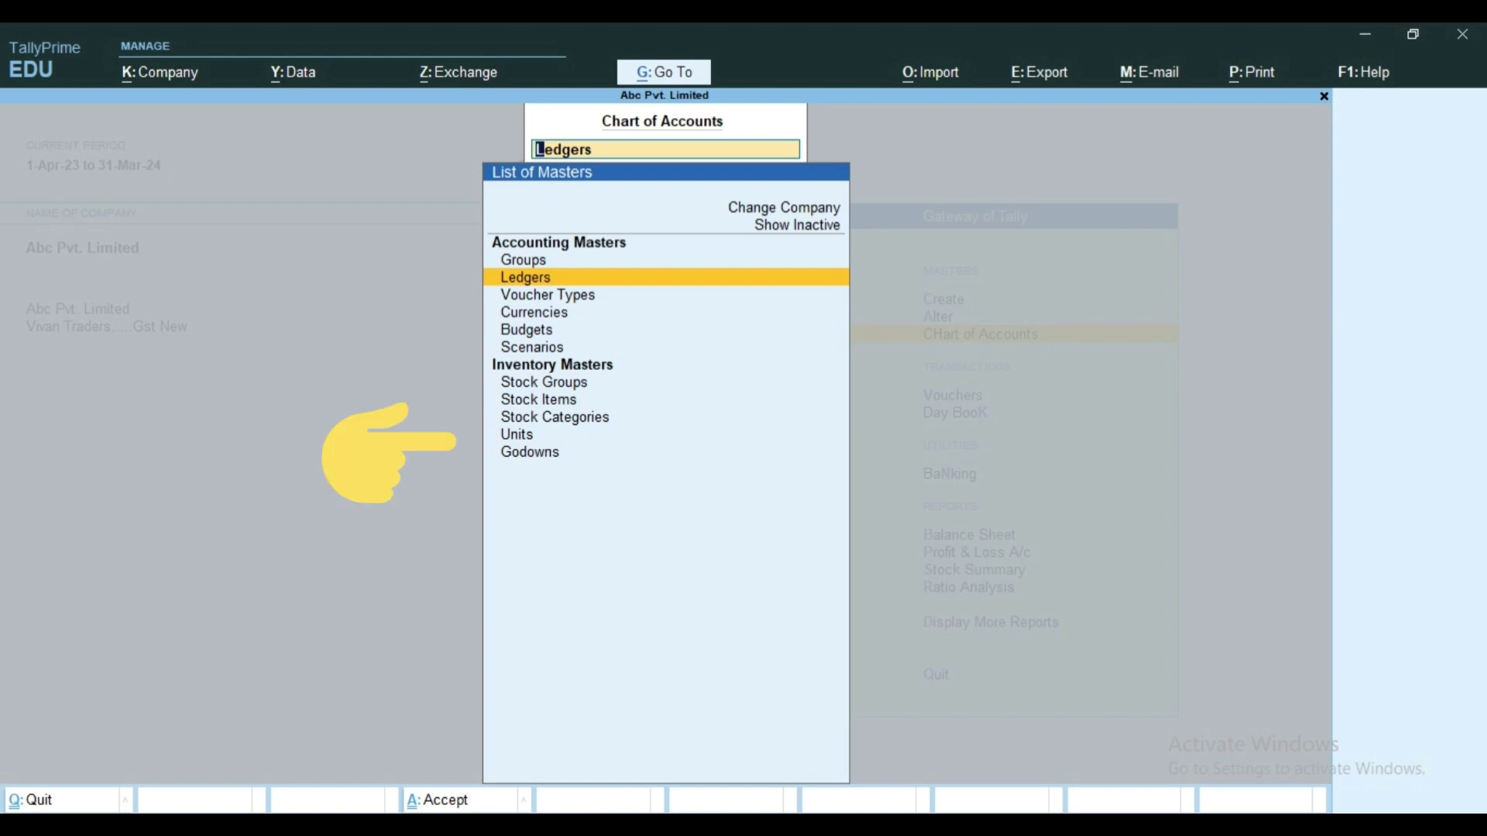
{"action": "key", "text": "End"}
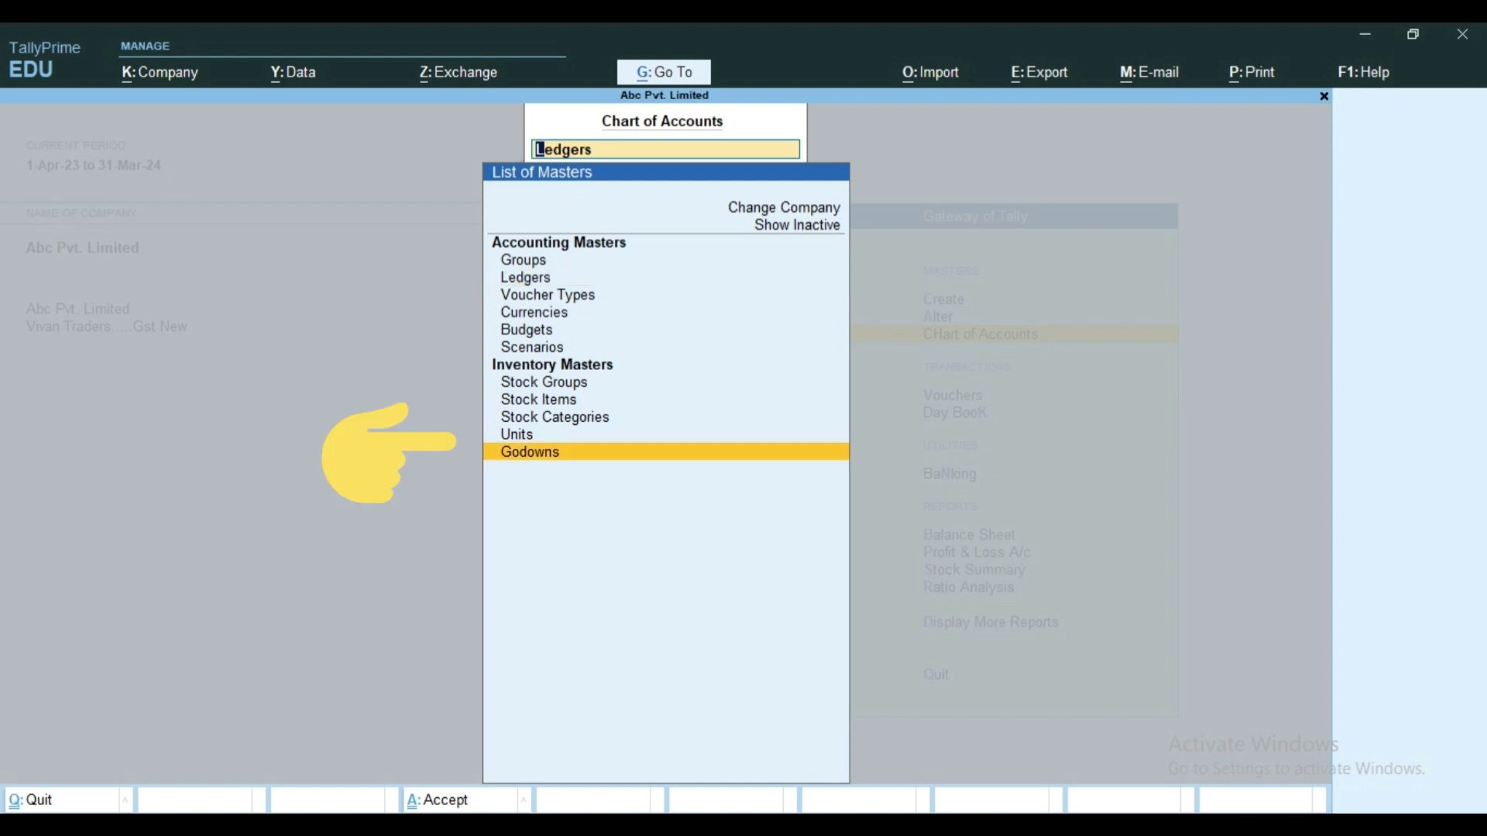
{"action": "key", "text": "Return"}
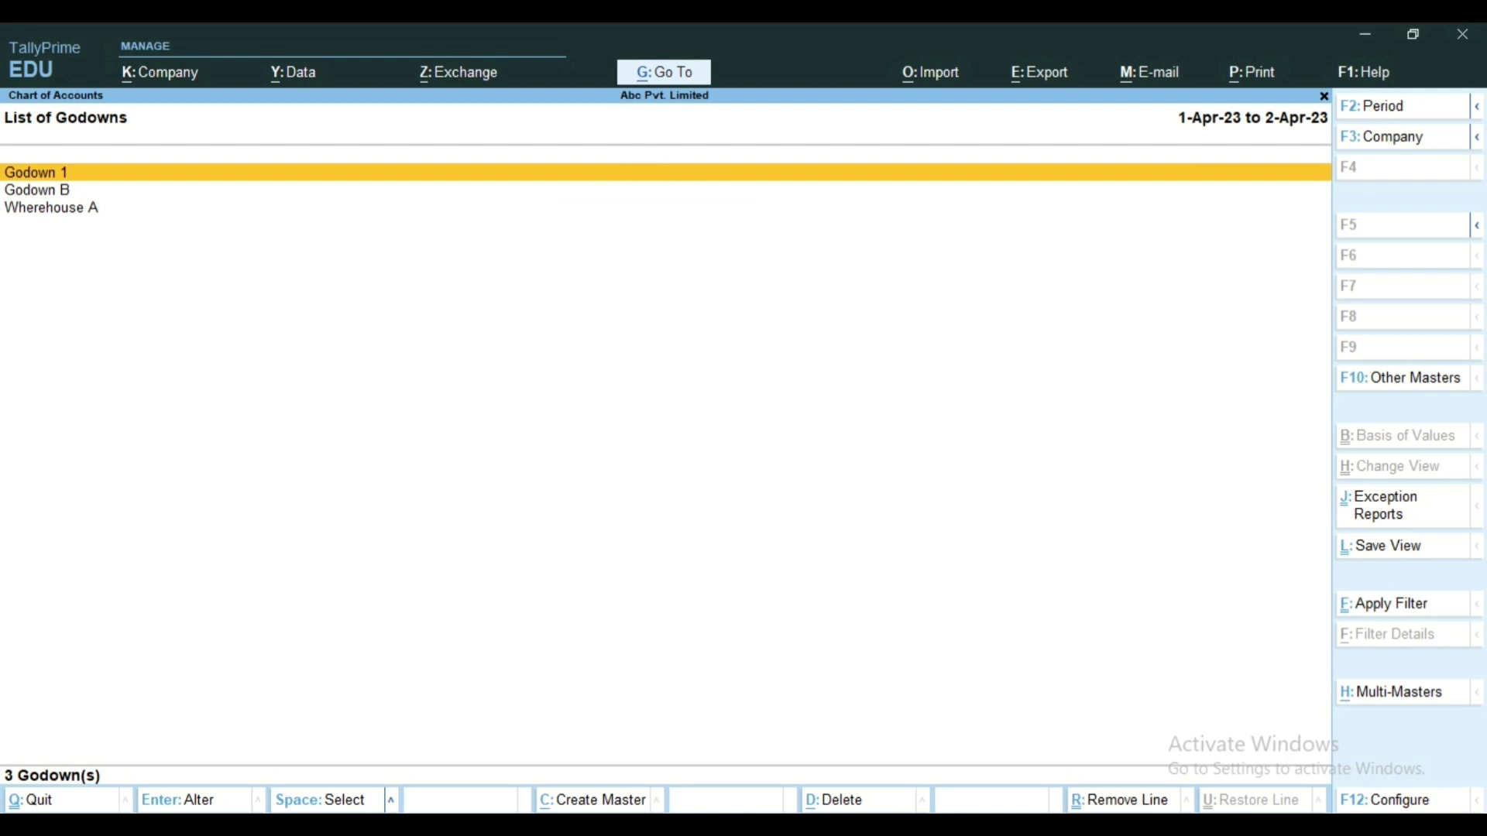
{"action": "key", "text": "Escape"}
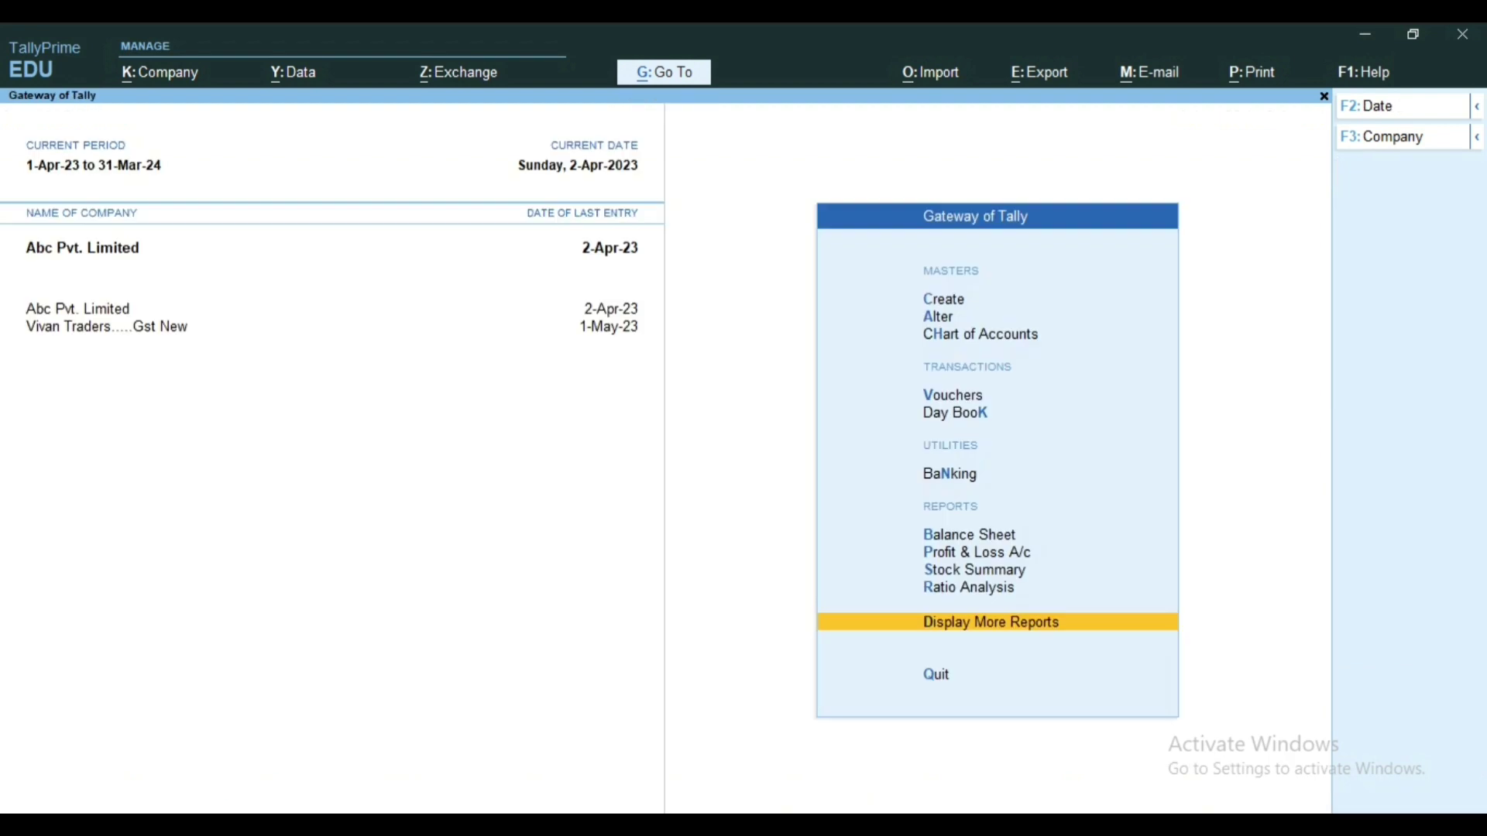
Step: Start a purchase voucher and set its date to 1-Apr-23
{"action": "key", "text": "Down"}
{"action": "key", "text": "Down"}
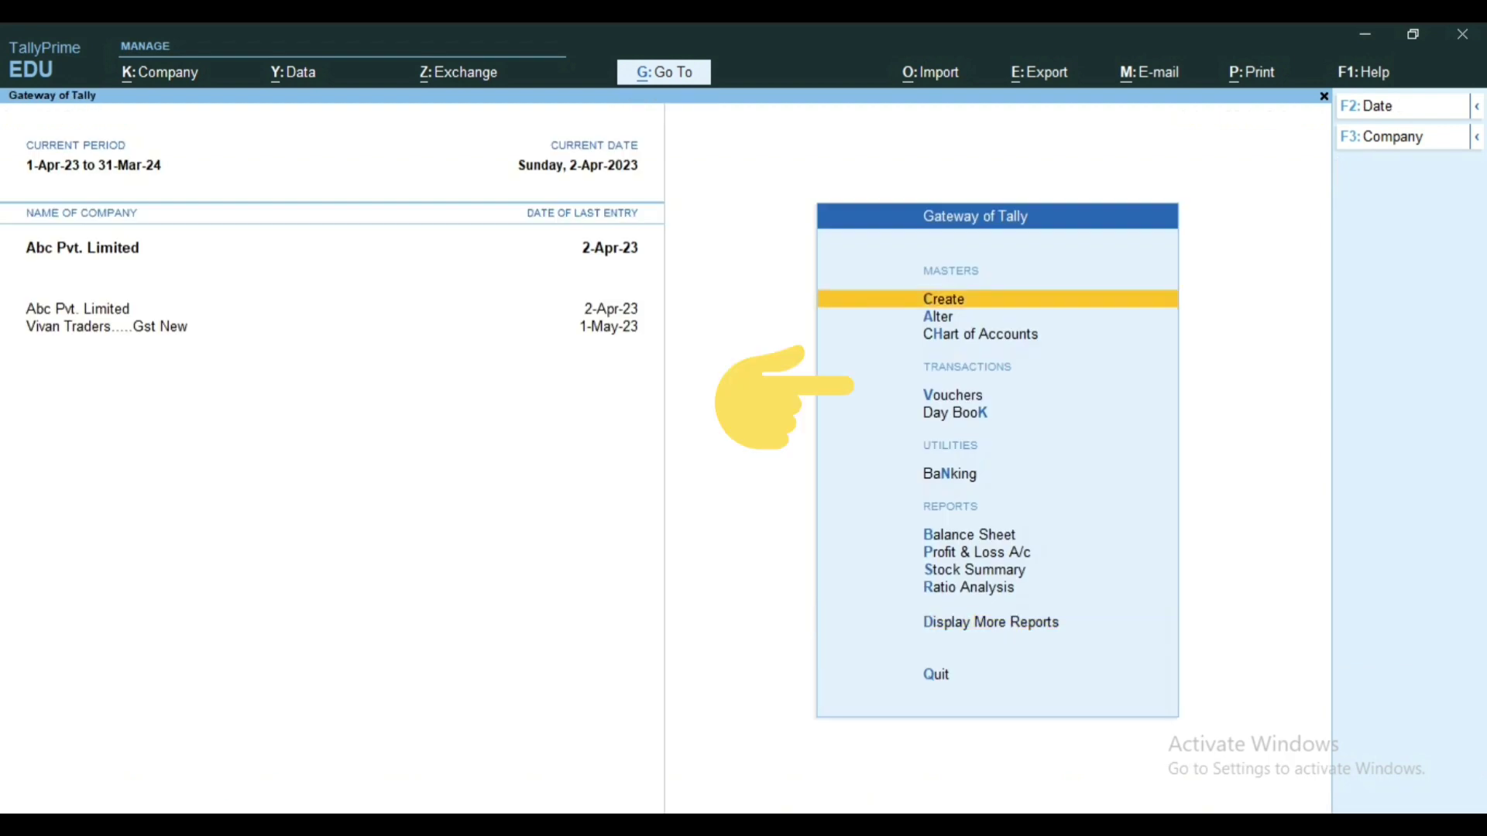
{"action": "key", "text": "Down"}
{"action": "key", "text": "Down"}
{"action": "key", "text": "Down"}
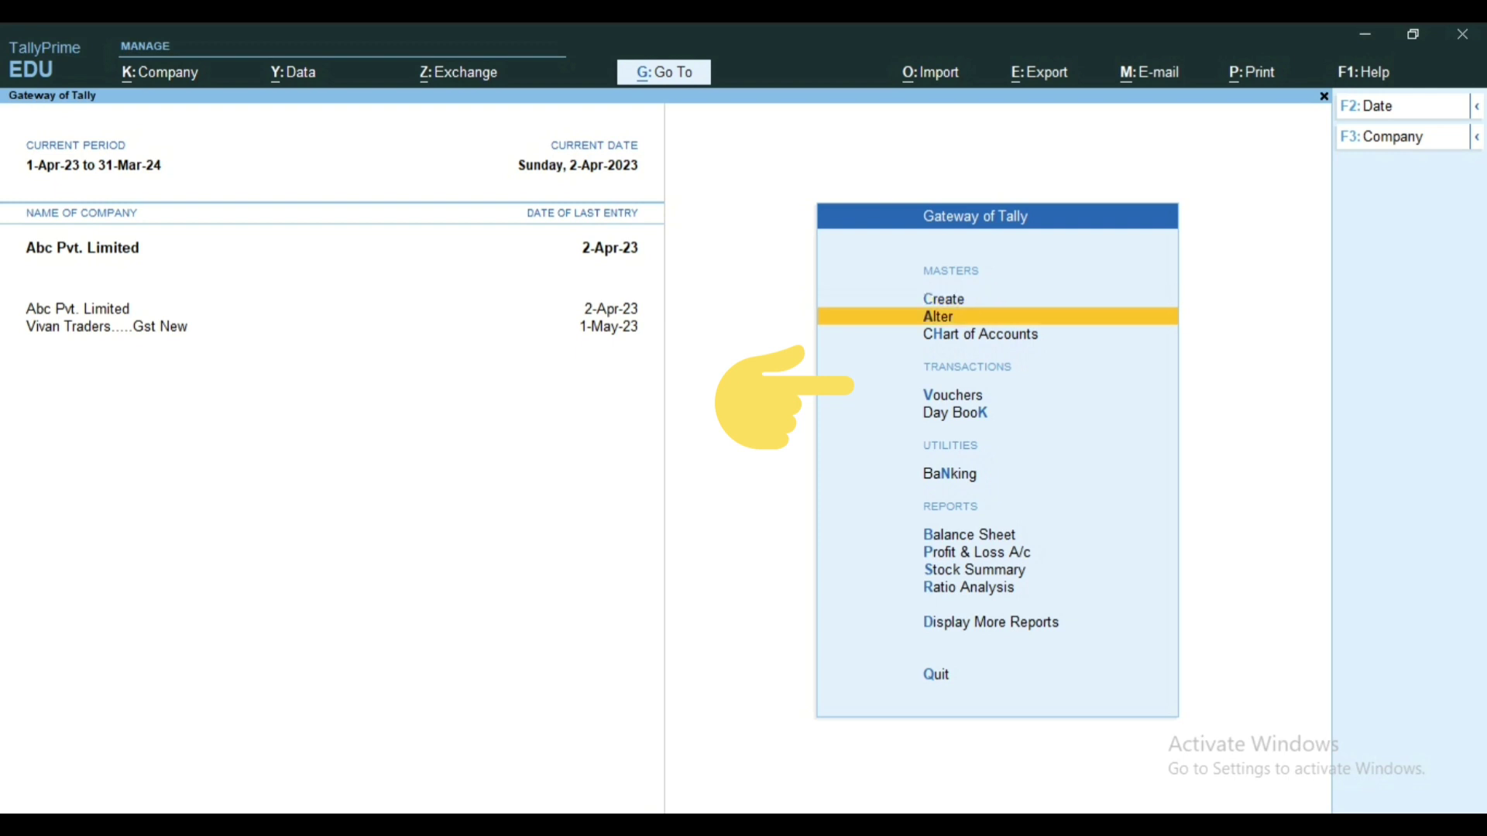
{"action": "key", "text": "Return"}
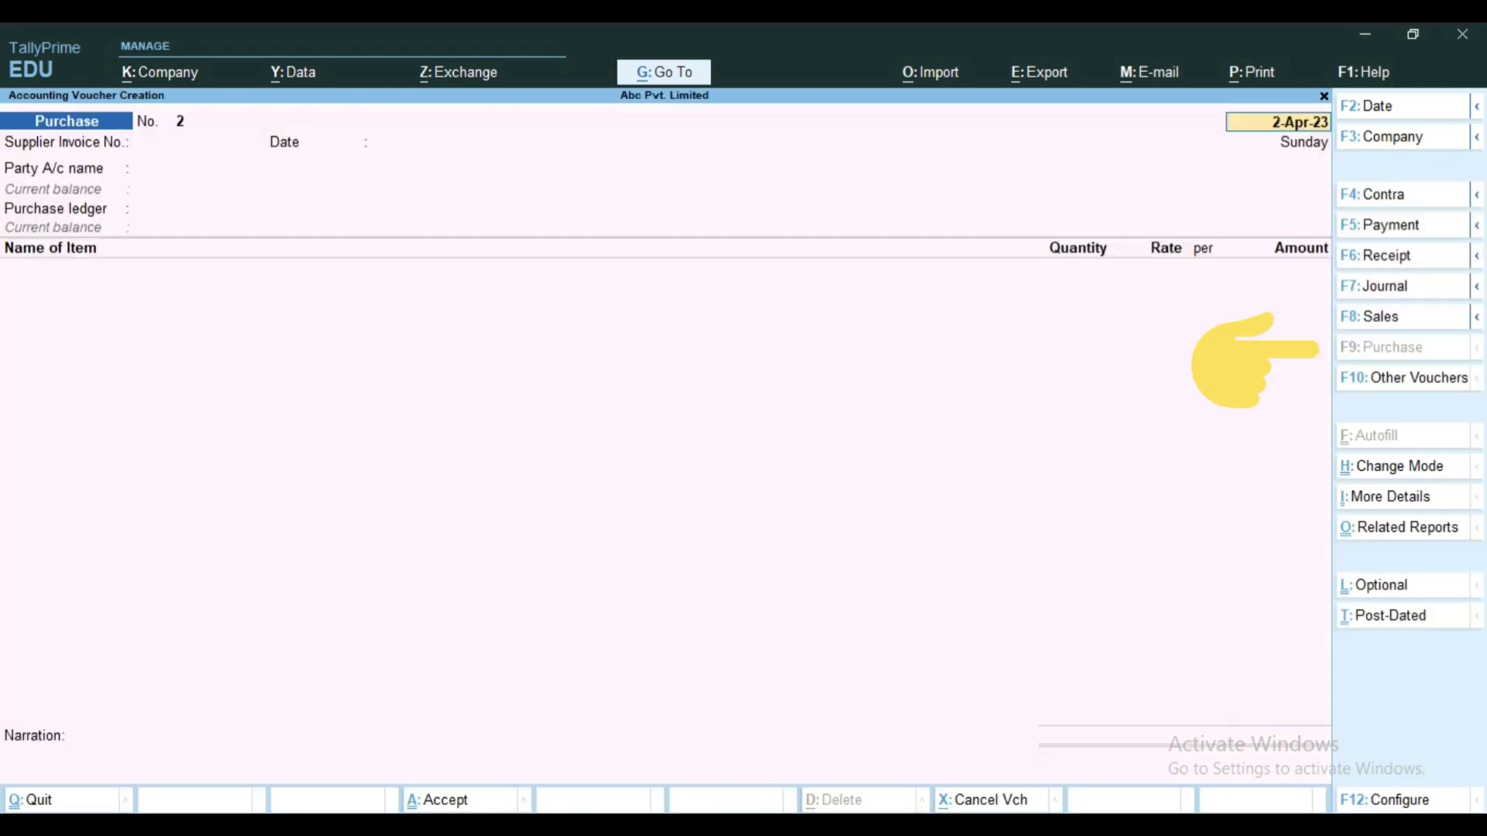
{"action": "key", "text": "BackSpace"}
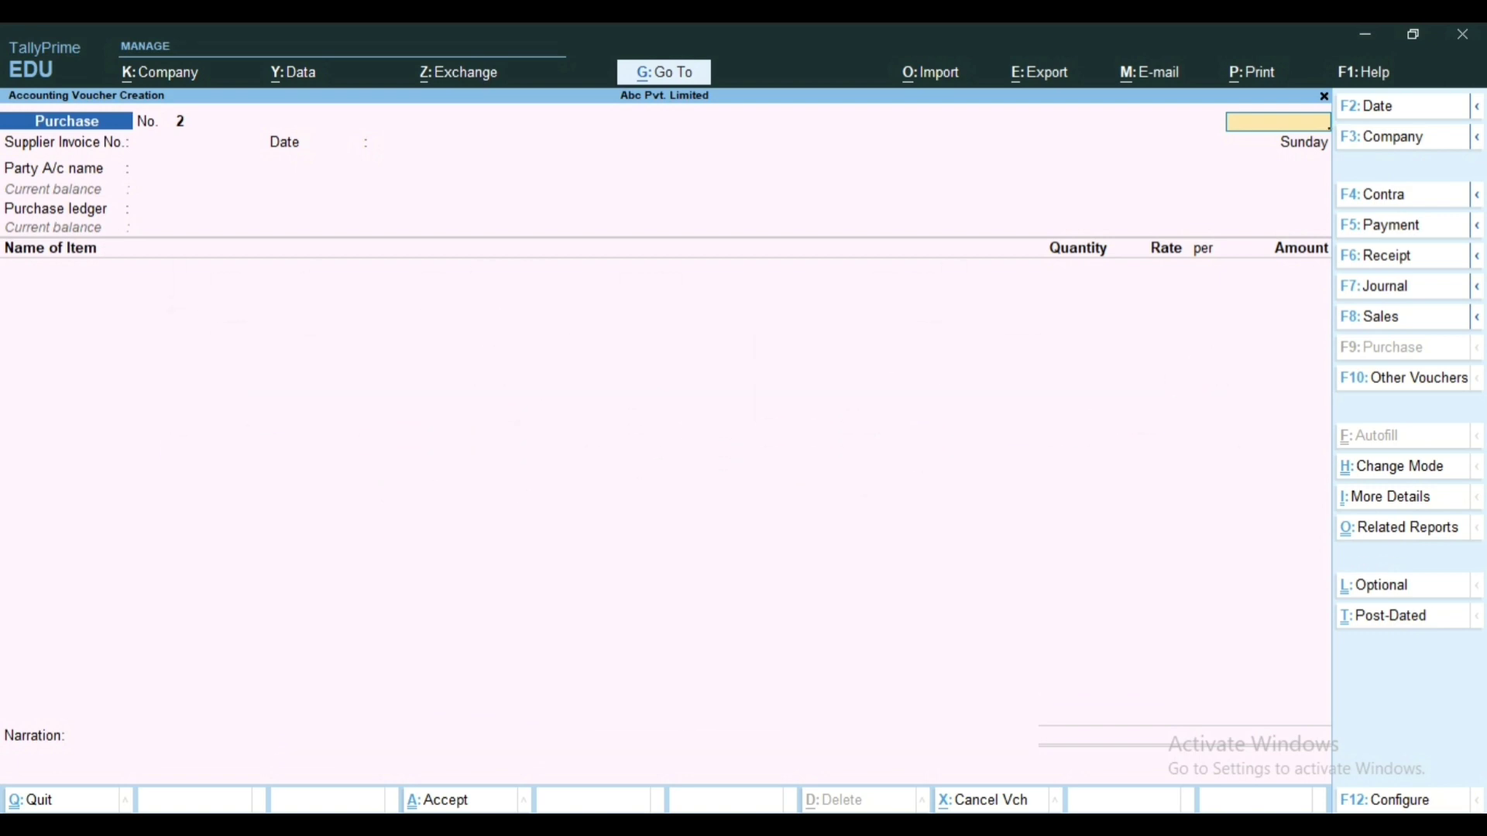
{"action": "type", "text": "/4/2023"}
{"action": "key", "text": "Return"}
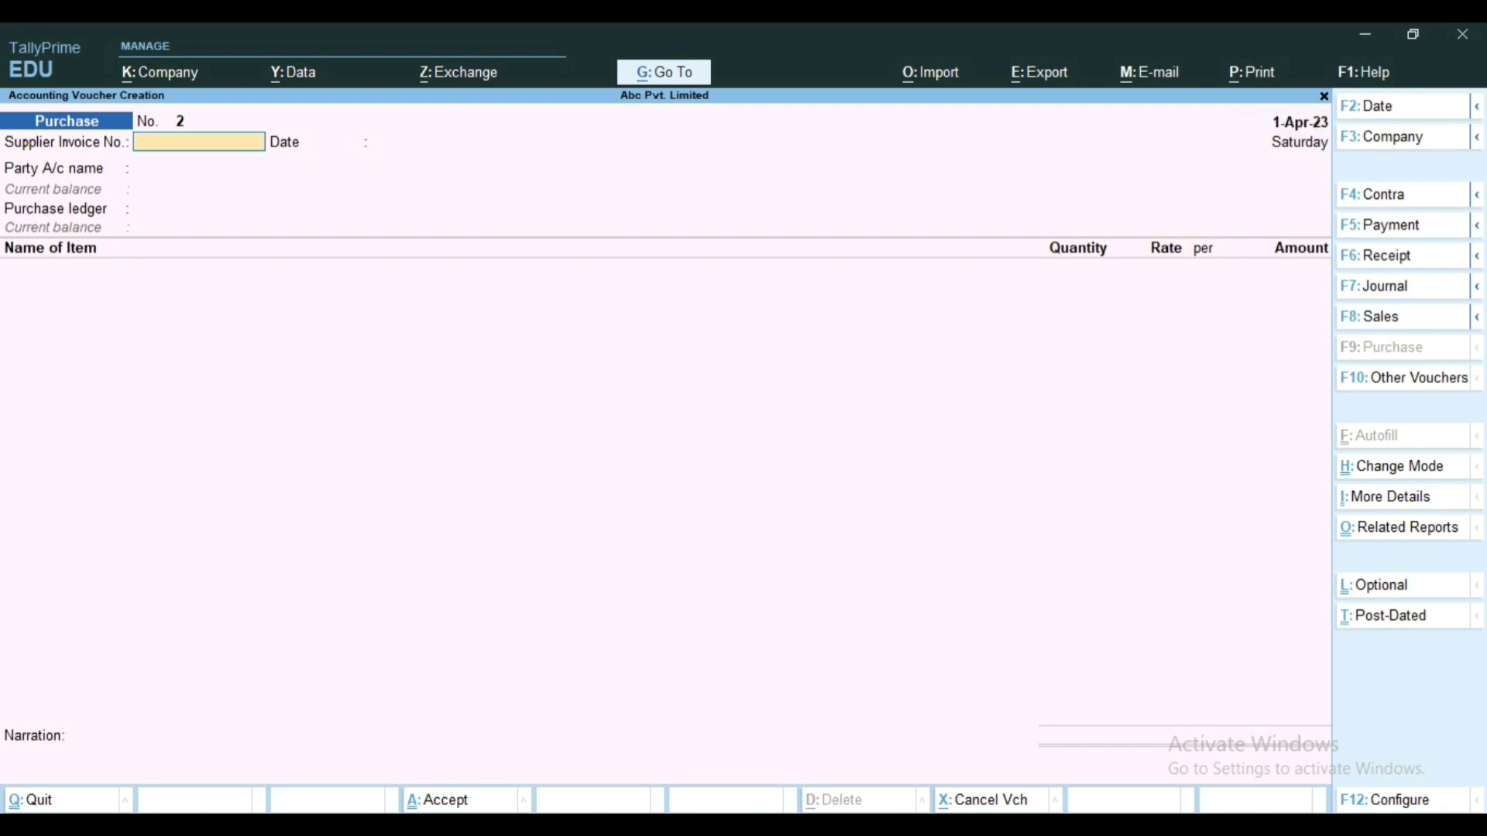
Step: Enter supplier invoice number 01 with the invoice date 1-Apr-23
{"action": "type", "text": "01"}
{"action": "key", "text": "Return"}
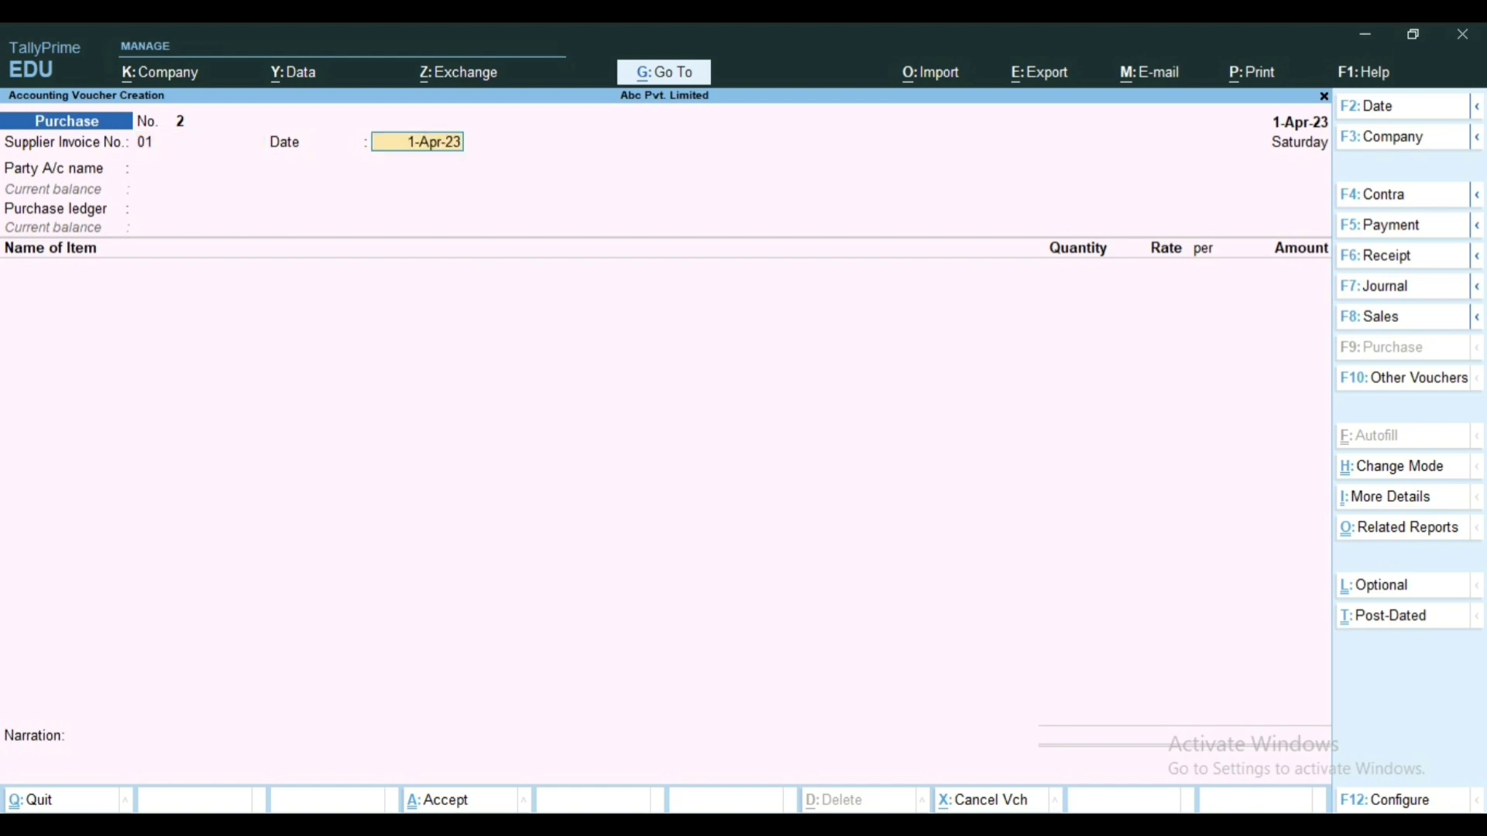
{"action": "key", "text": "Return"}
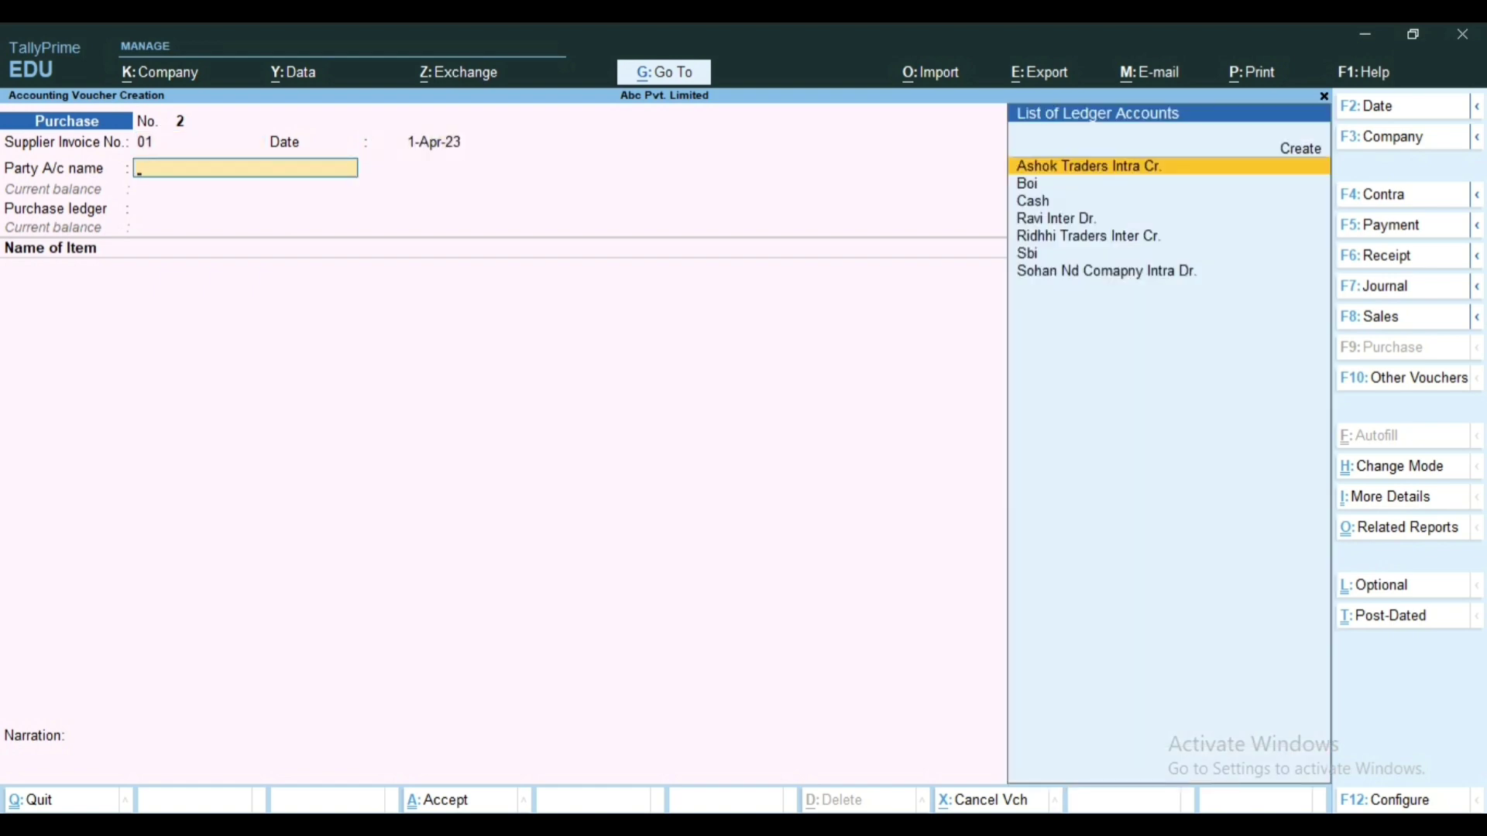
Step: Choose Ashok Traders Intra Cr. as the party account and Purchase as the purchase ledger
{"action": "key", "text": "Return"}
{"action": "key", "text": "ctrl+a"}
{"action": "key", "text": "Return"}
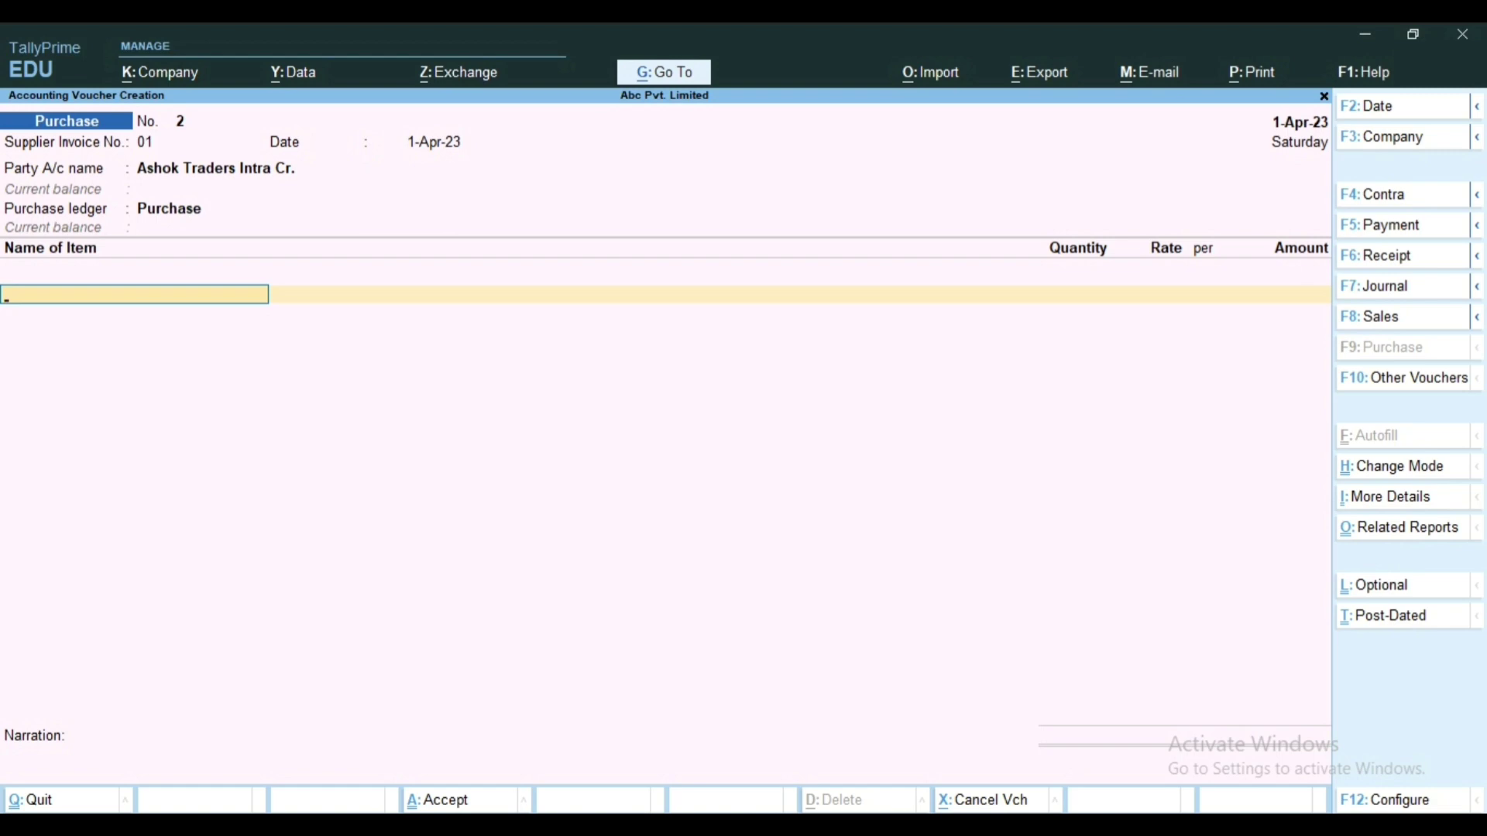
Step: Add the stock item Sumsung to the purchase voucher and allocate it to Godown 1
{"action": "type", "text": "S"}
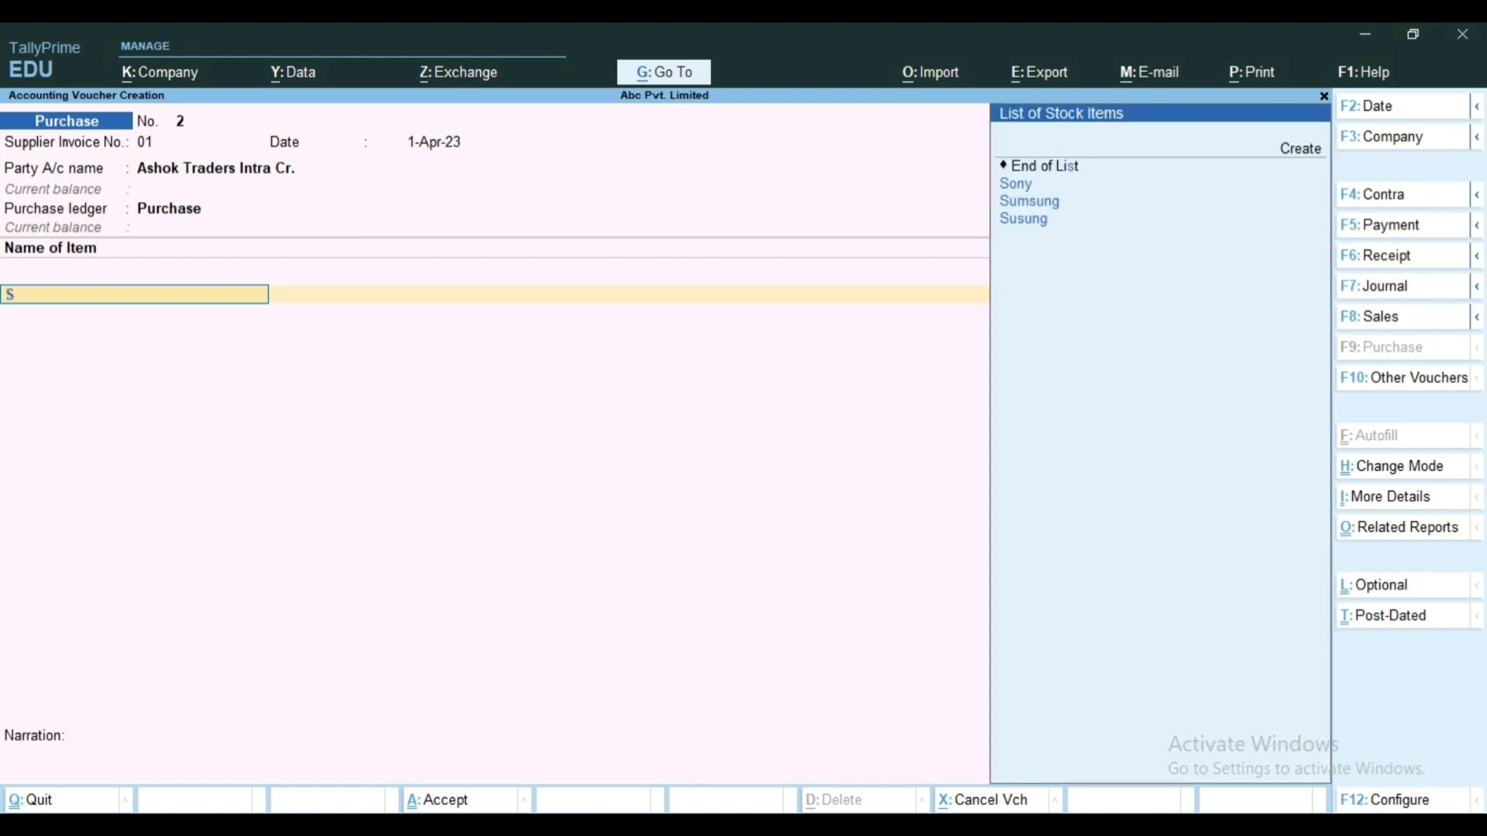
{"action": "key", "text": "Down"}
{"action": "key", "text": "Down"}
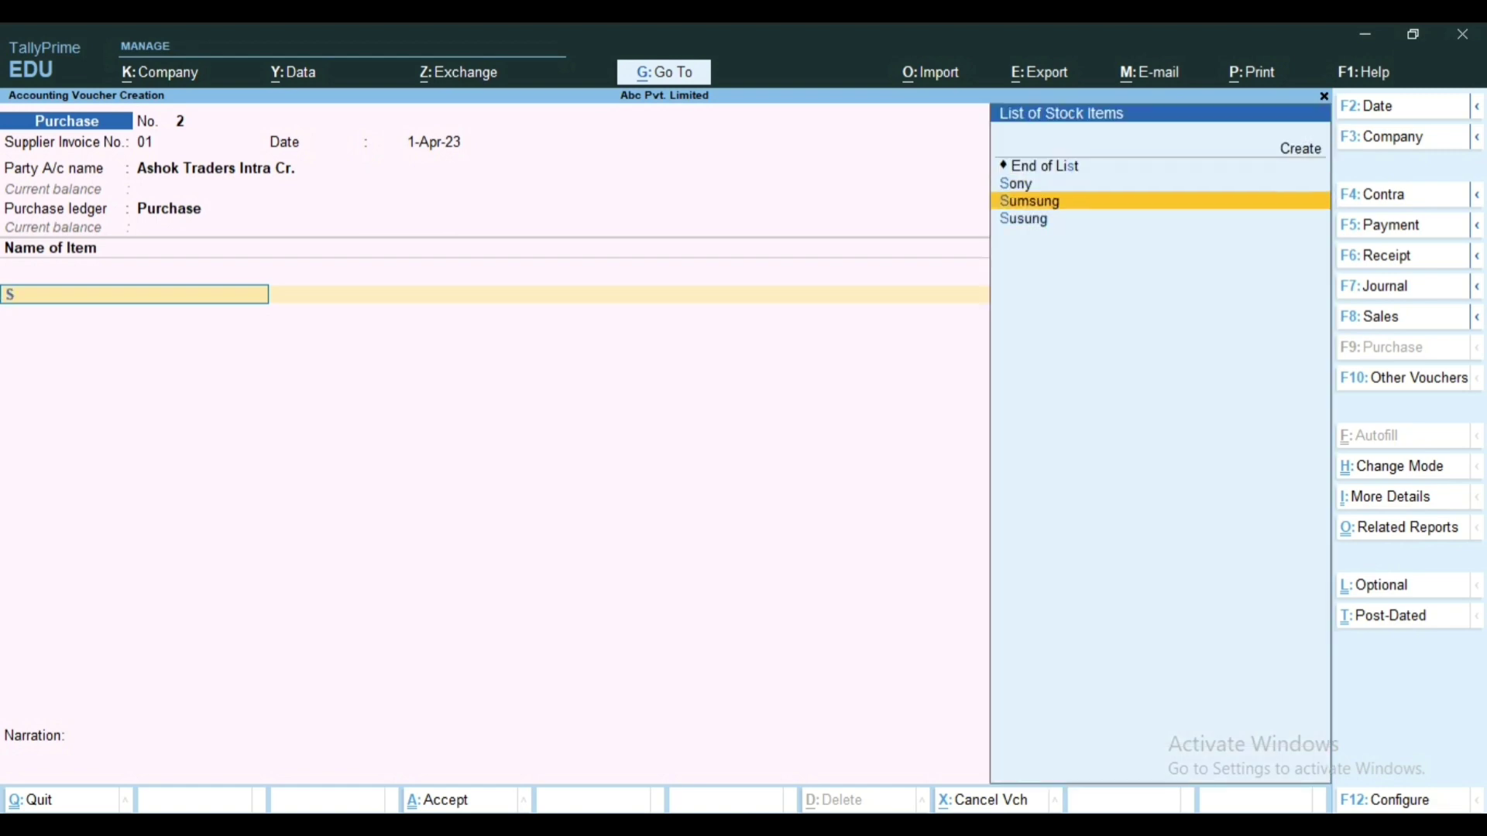
{"action": "key", "text": "Return"}
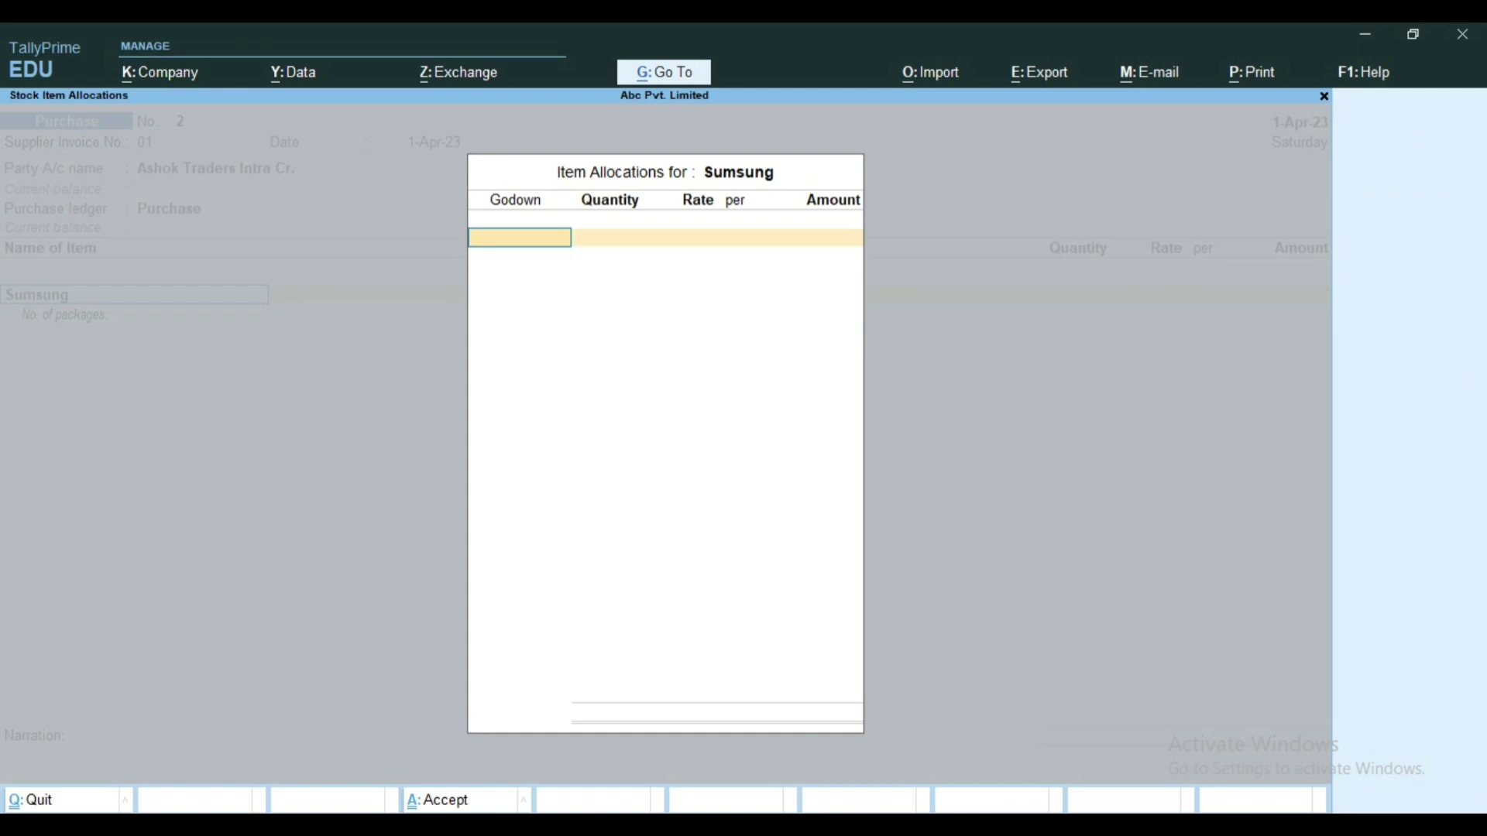
{"action": "type", "text": "G"}
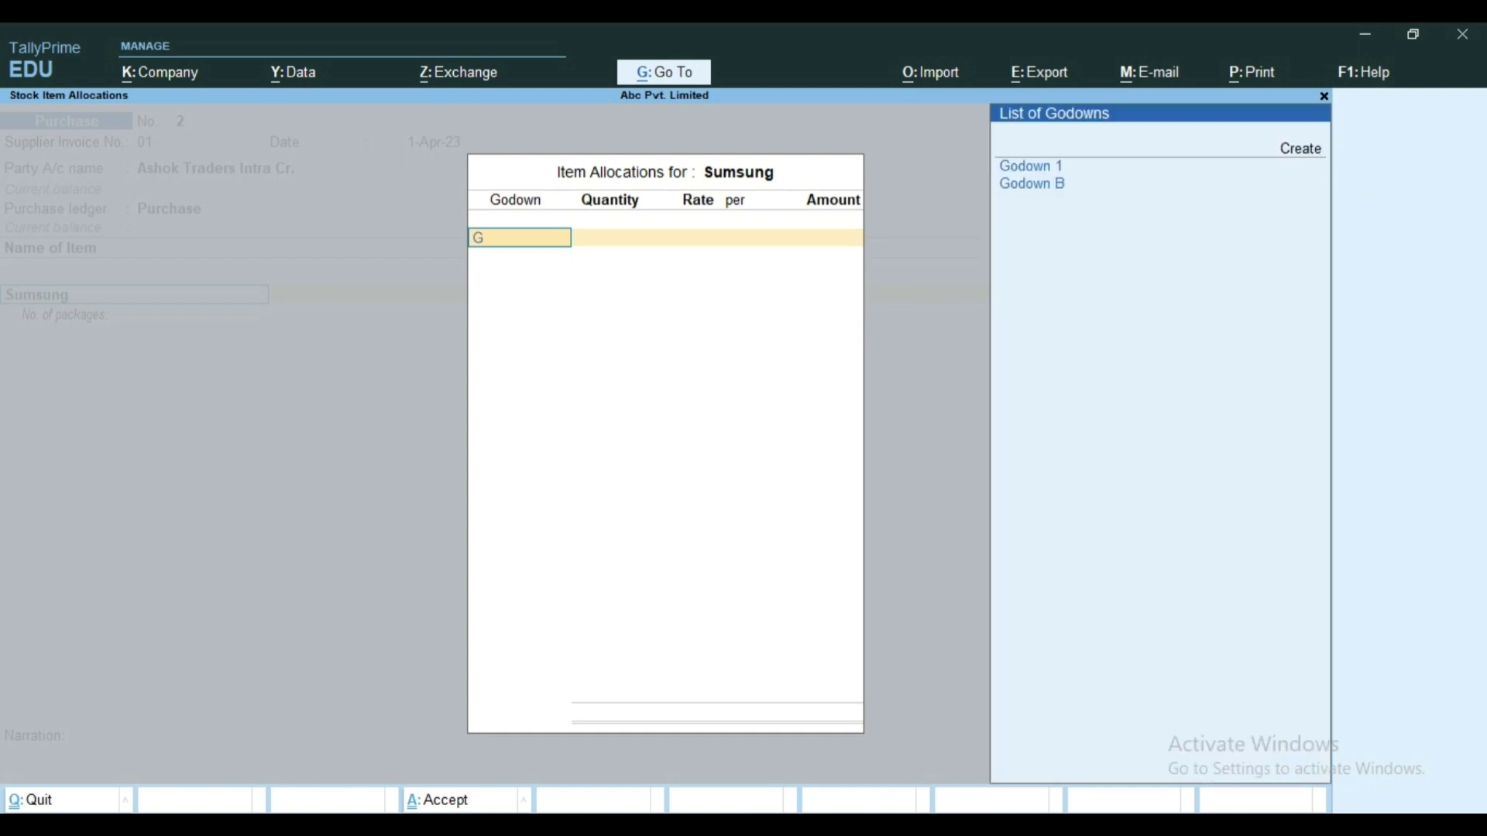
{"action": "key", "text": "BackSpace"}
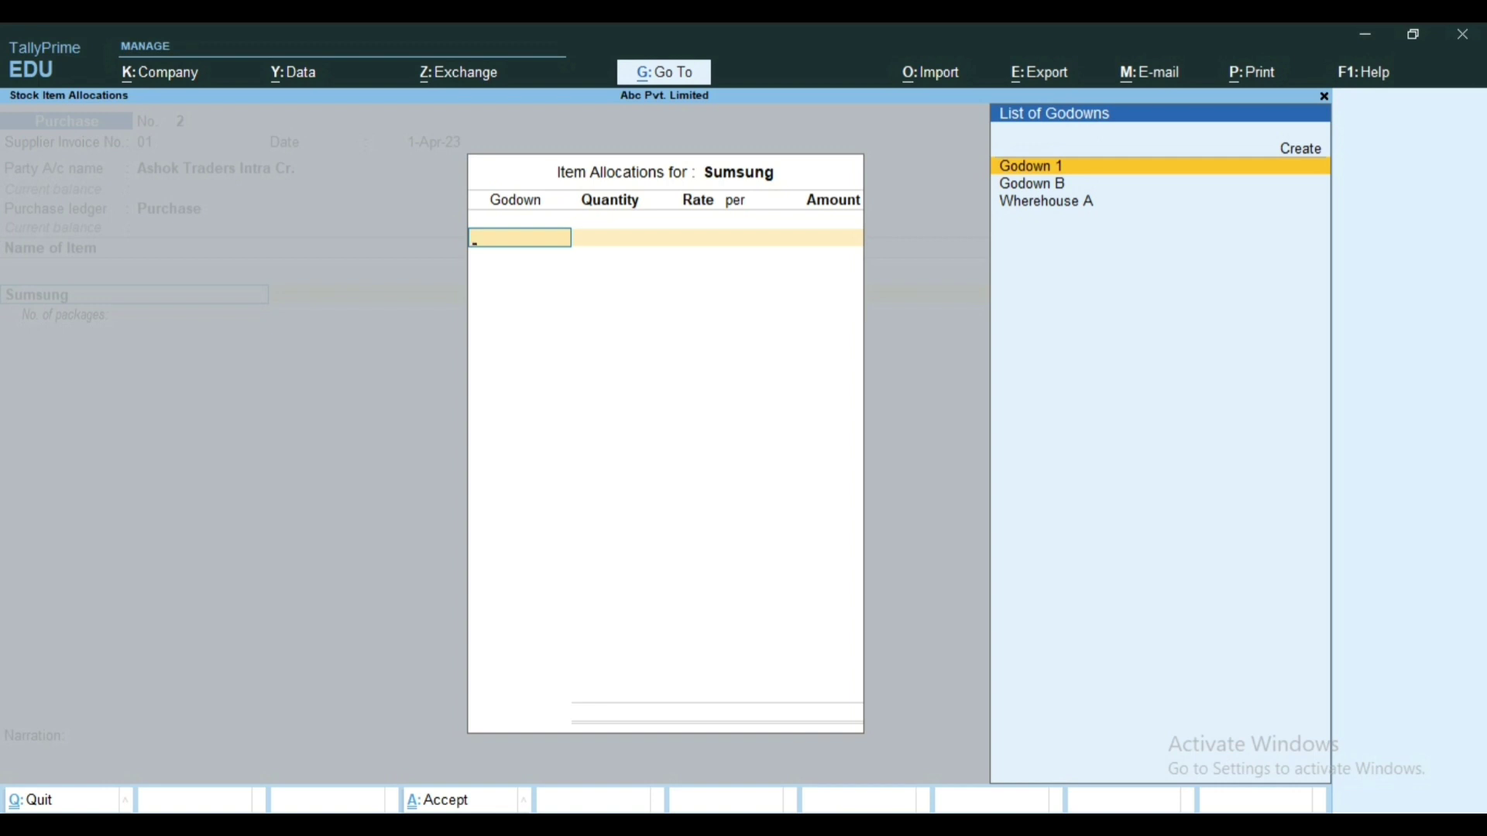
{"action": "key", "text": "Return"}
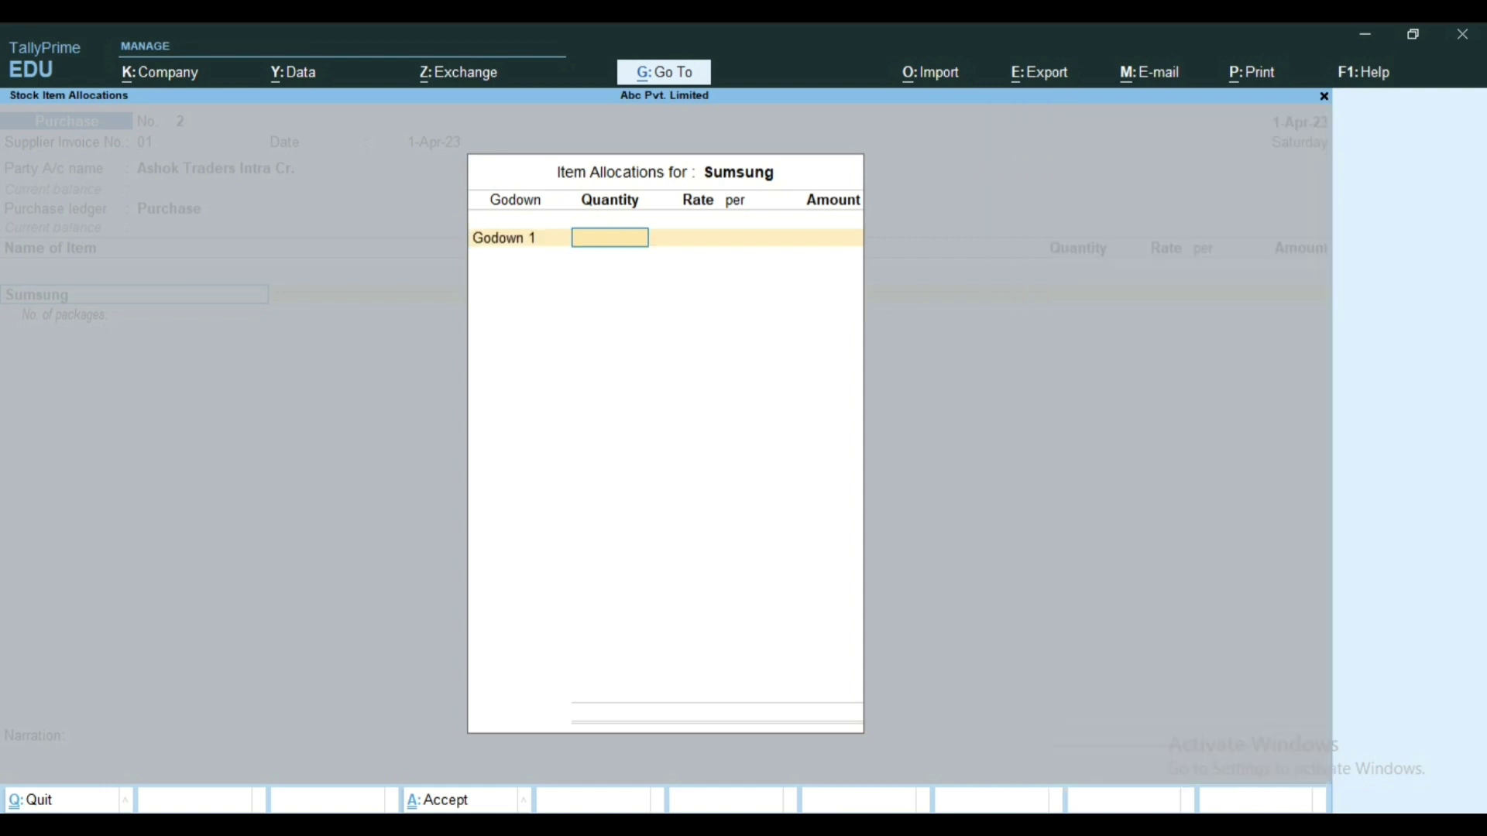
Step: Set the Sumsung allocation to 10 pcs at a rate of 10,000 per piece and complete the item line
{"action": "type", "text": "10"}
{"action": "key", "text": "Return"}
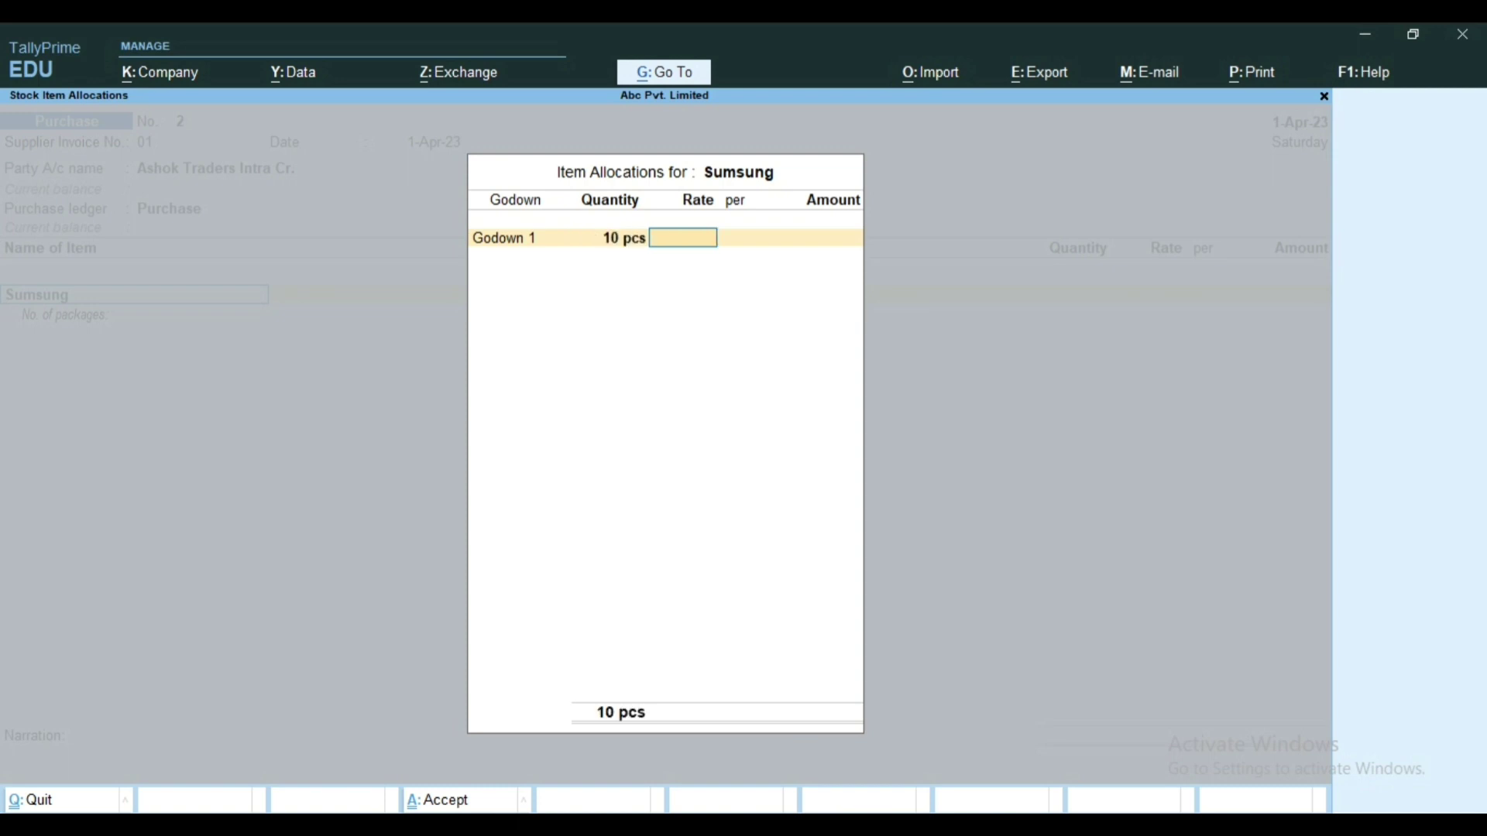
{"action": "type", "text": "10000"}
{"action": "key", "text": "Return"}
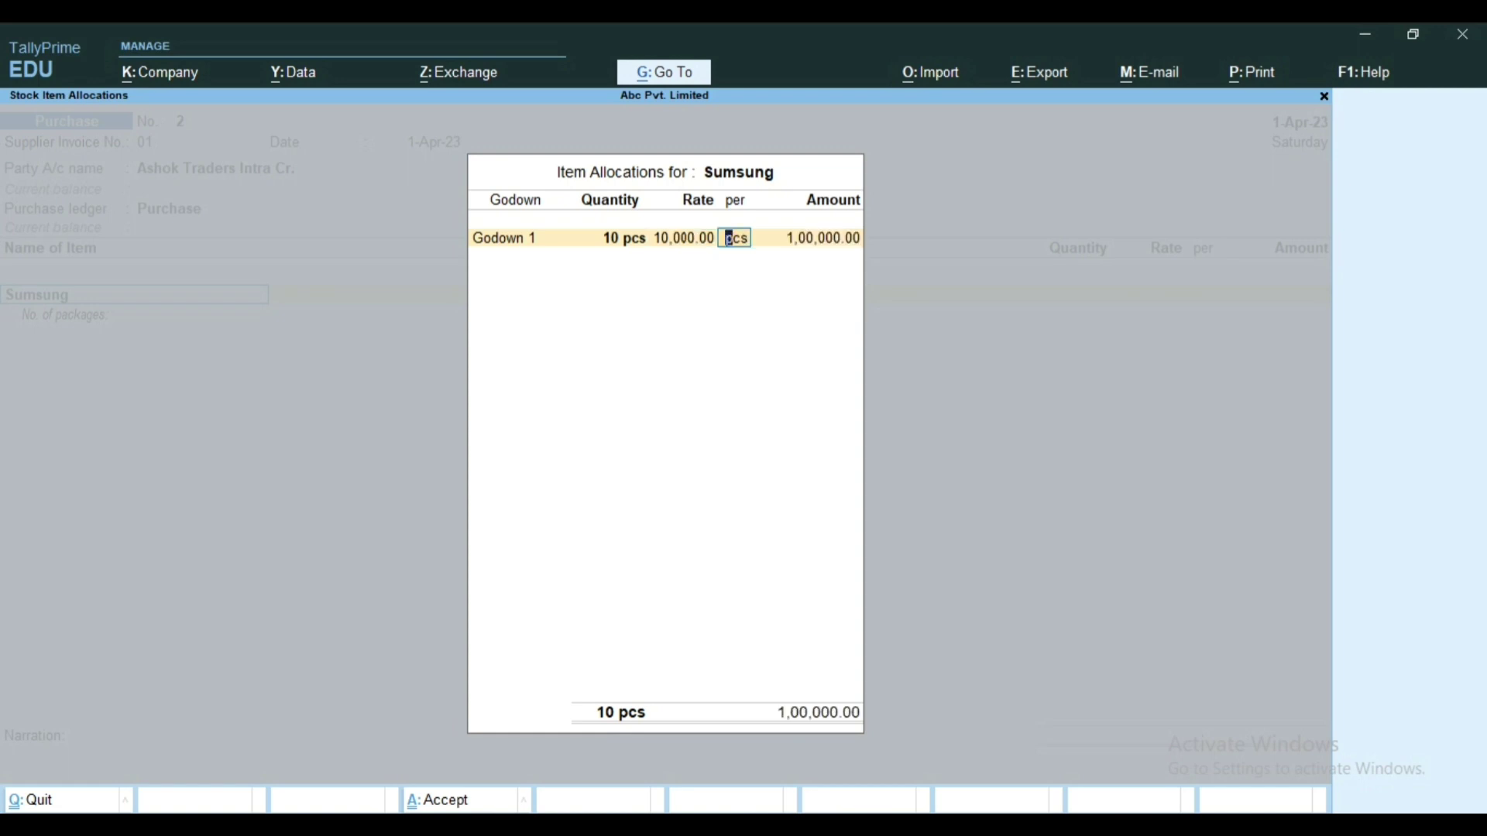
{"action": "key", "text": "Return"}
{"action": "key", "text": "Return"}
{"action": "key", "text": "Return"}
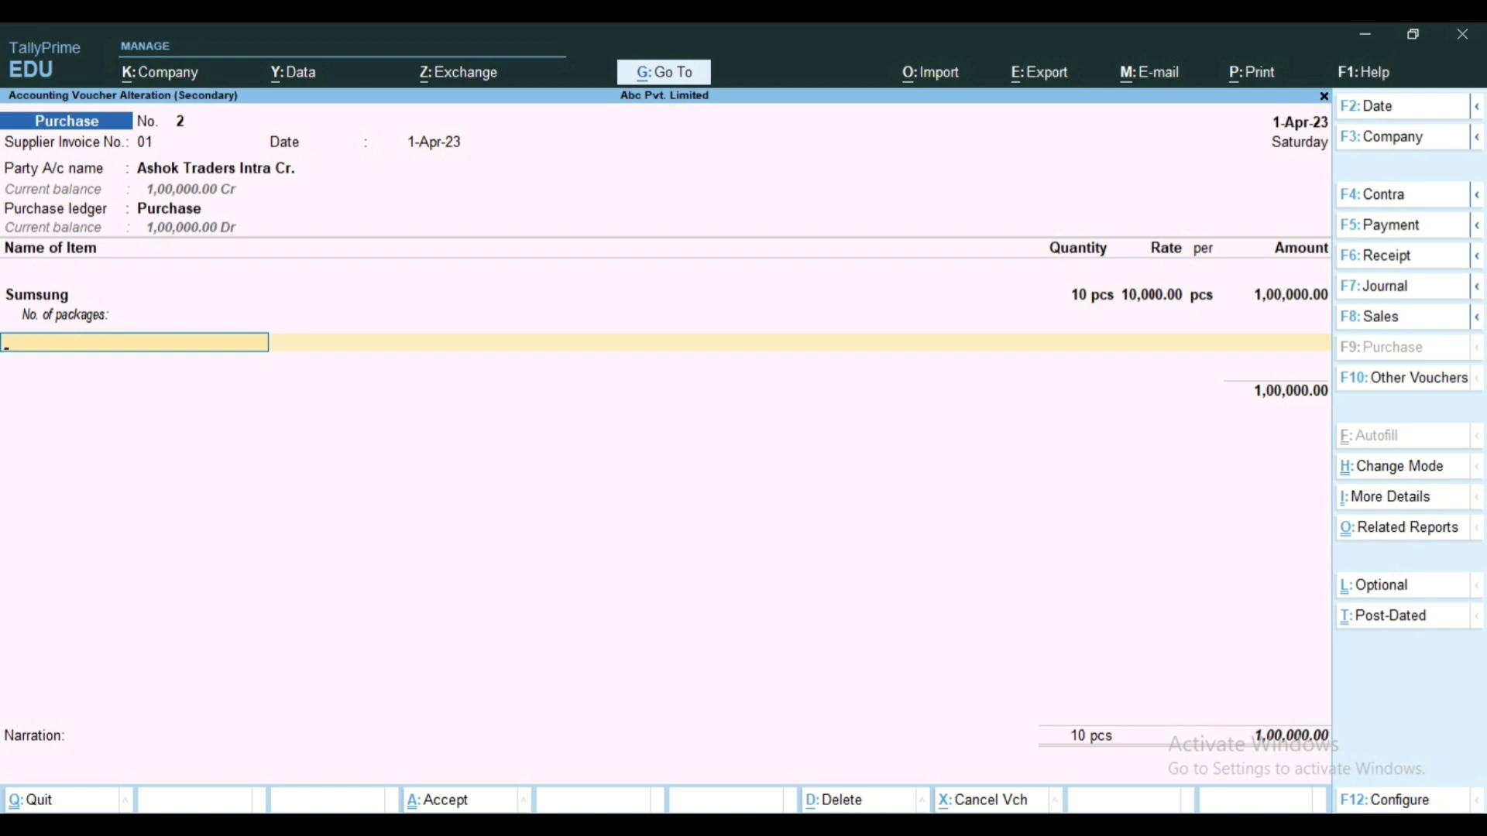
Step: Add the stock item Hp to the purchase voucher and allocate it to Wherehouse A
{"action": "type", "text": "H"}
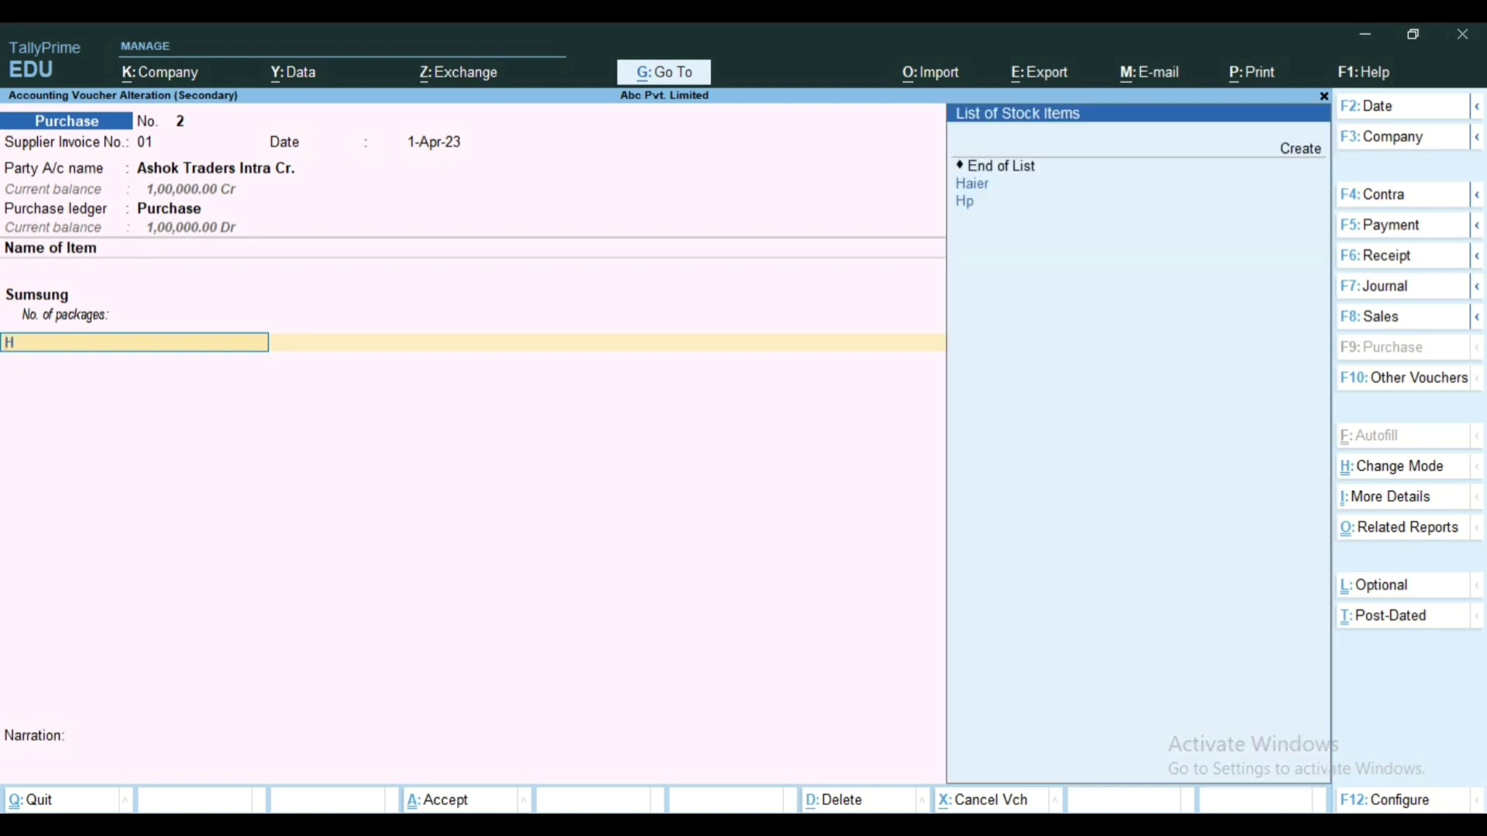
{"action": "key", "text": "Down"}
{"action": "key", "text": "Return"}
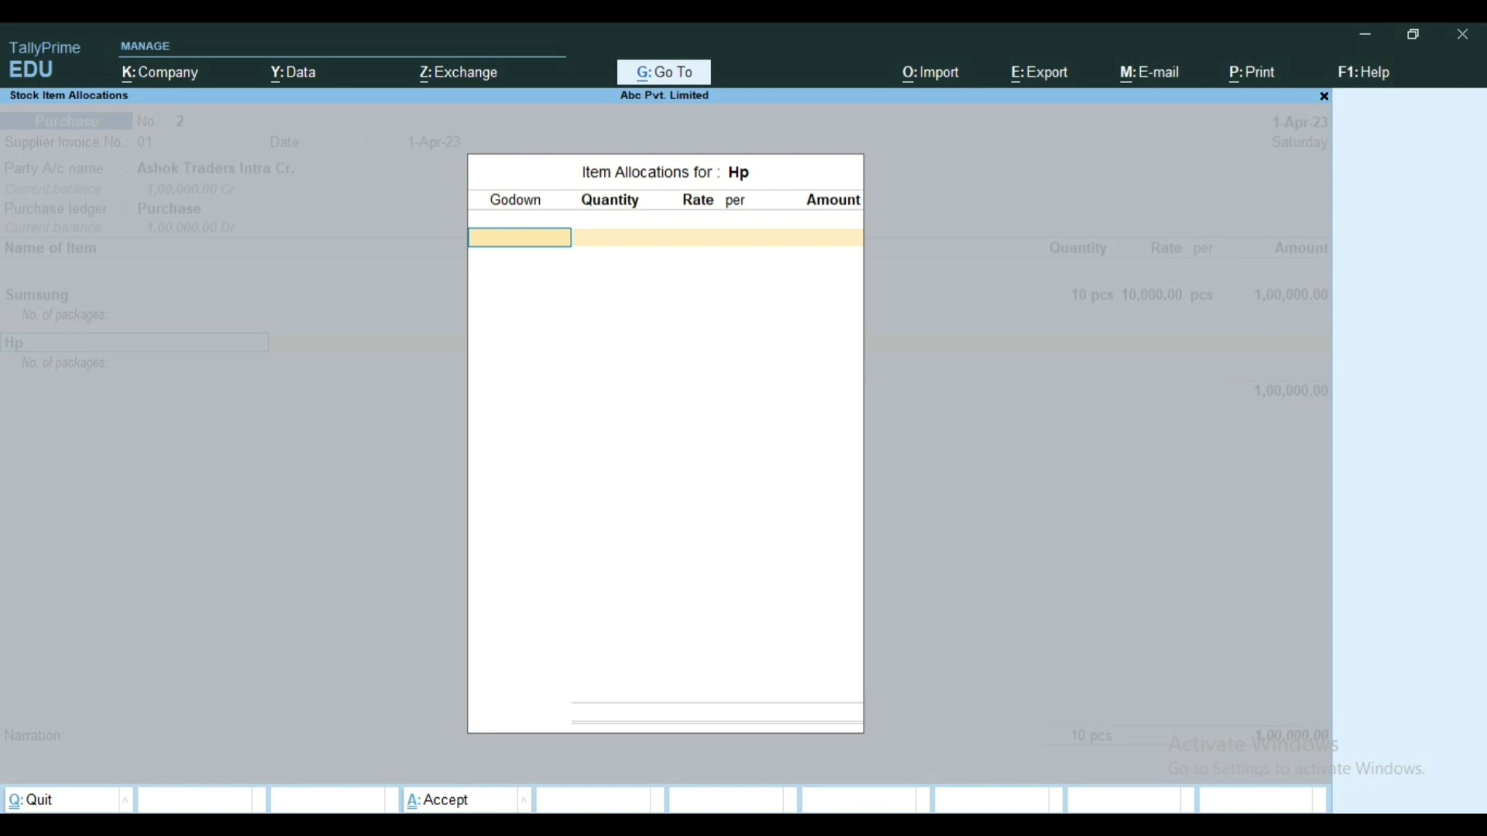
{"action": "type", "text": "W"}
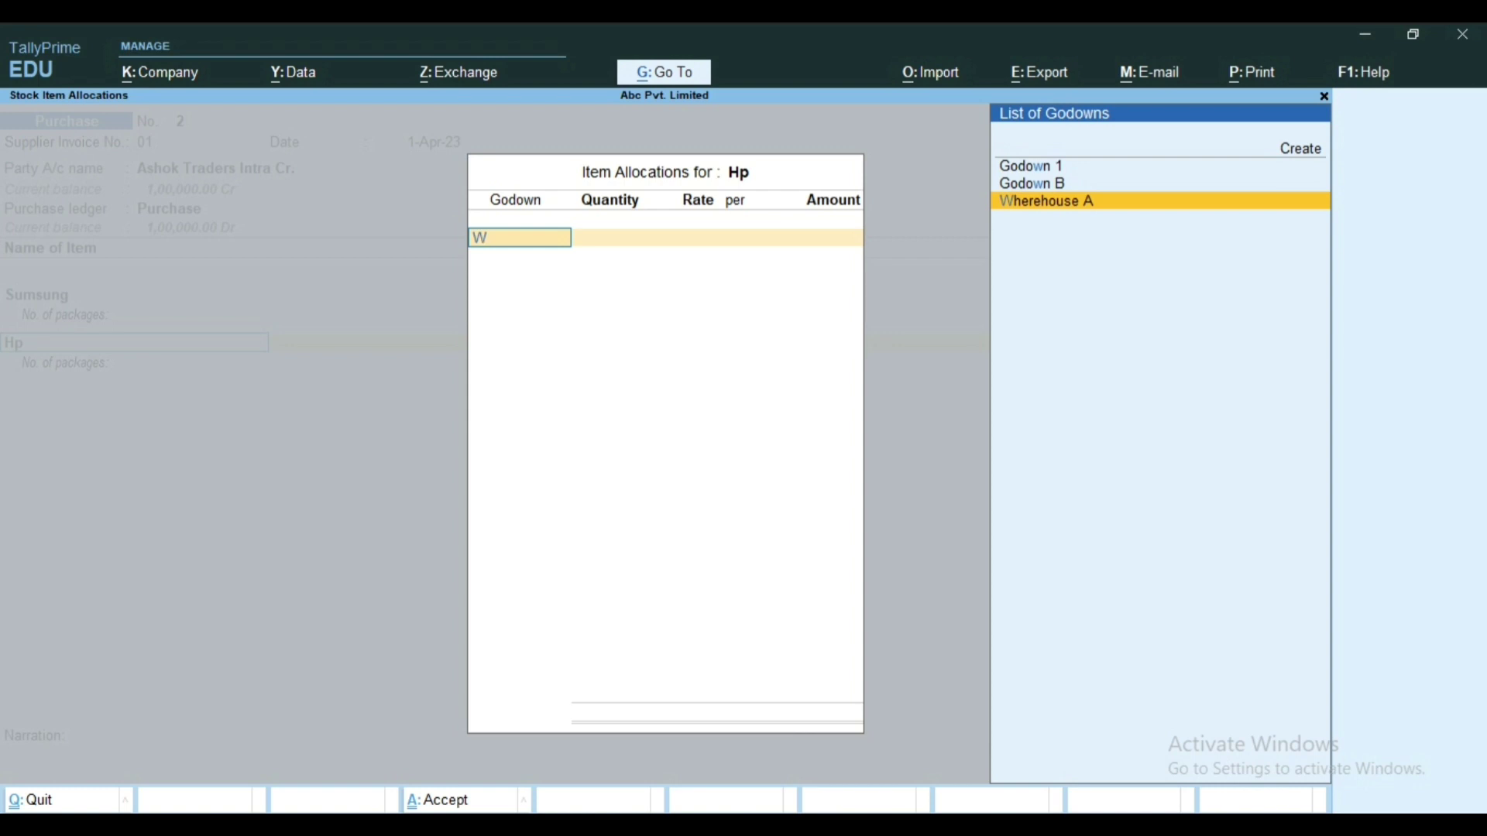
{"action": "key", "text": "Return"}
Step: Set the Hp allocation to 10 pcs at a rate of 8,000 per piece and complete the item line
{"action": "type", "text": "0"}
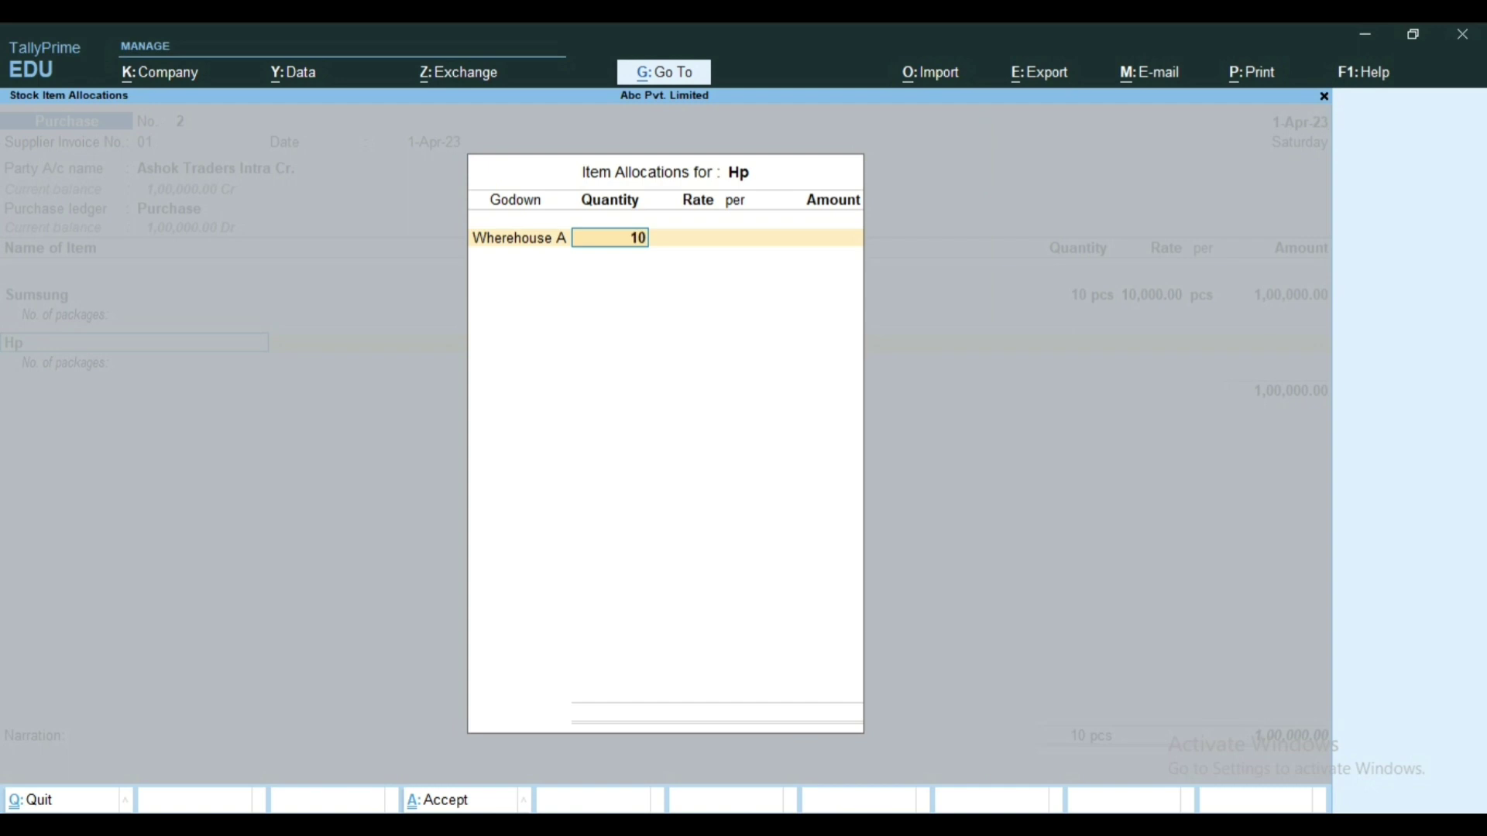
{"action": "key", "text": "Return"}
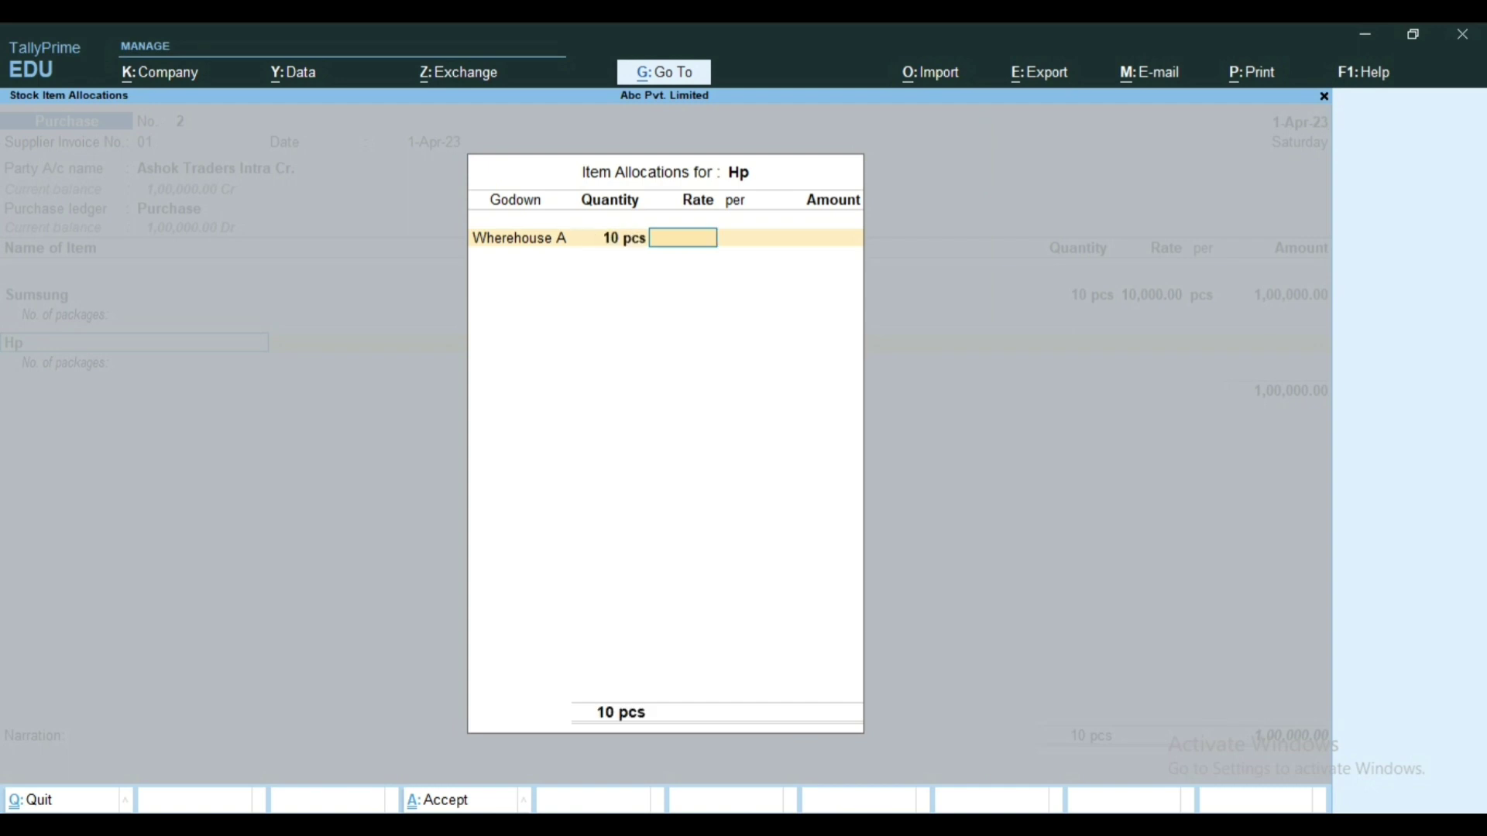
{"action": "type", "text": "8000"}
{"action": "key", "text": "Return"}
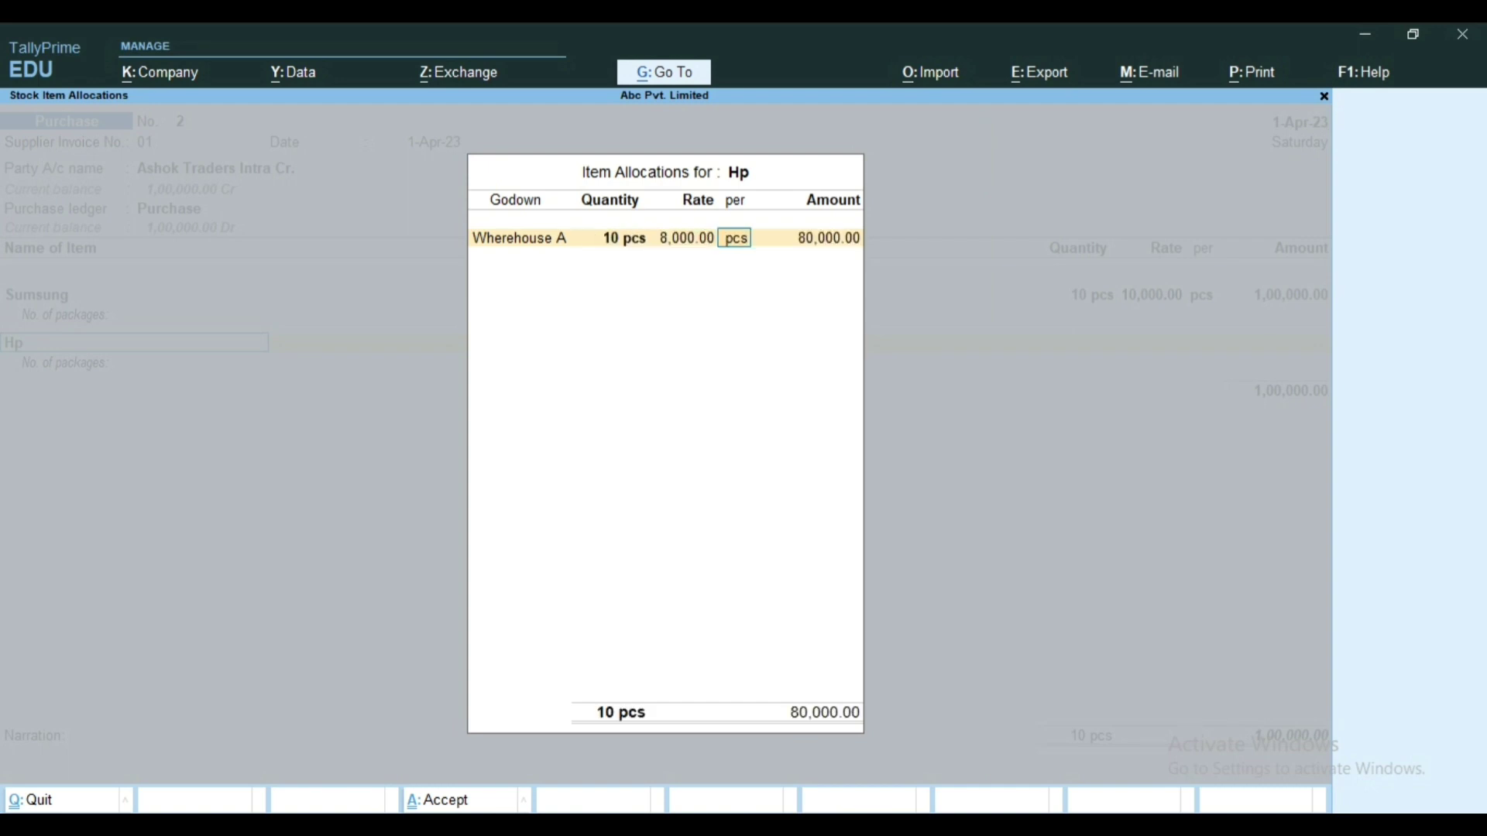
{"action": "key", "text": "Return"}
{"action": "key", "text": "Return"}
{"action": "key", "text": "Return"}
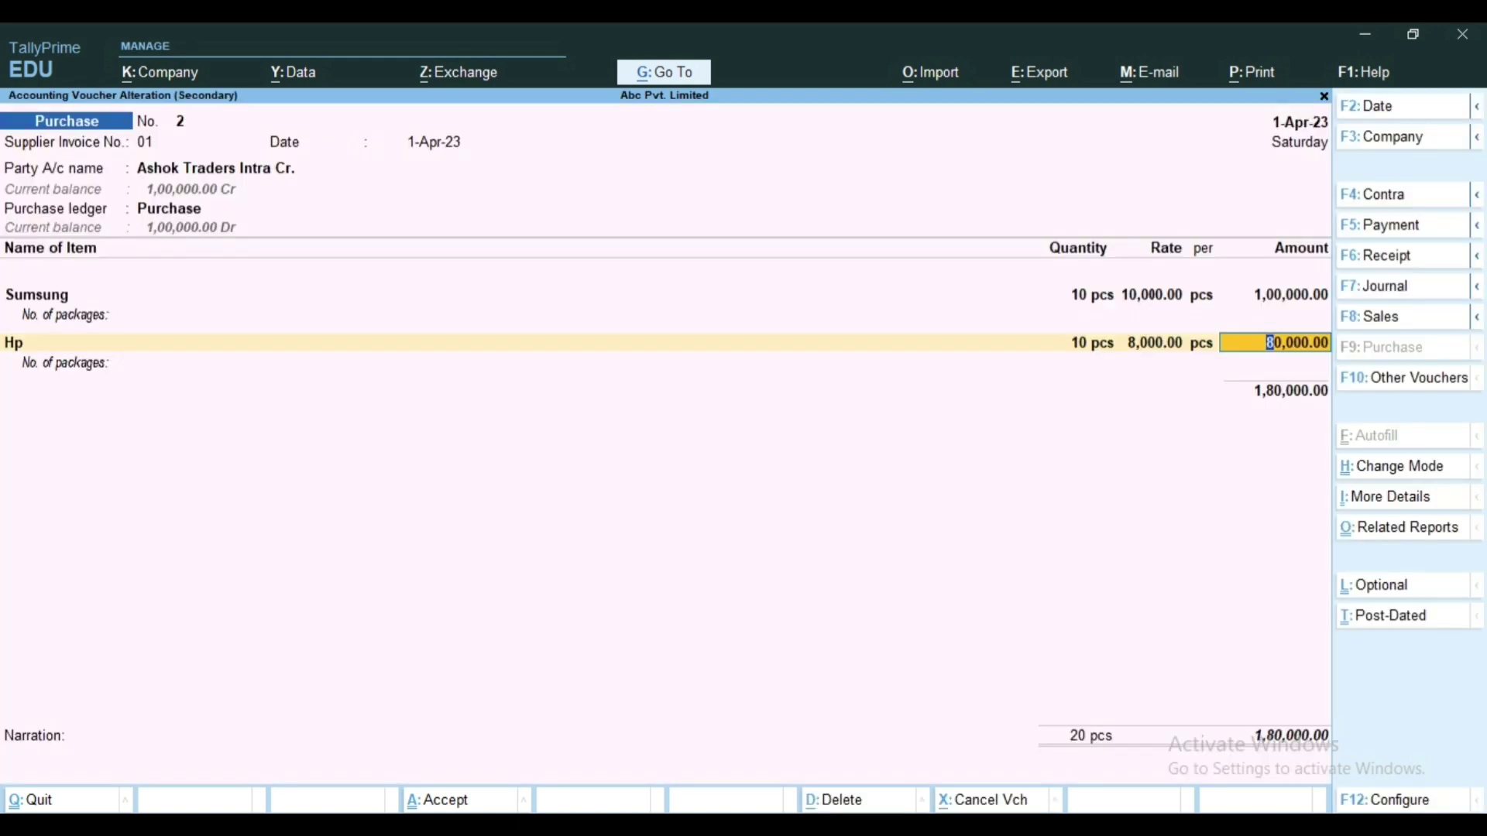
{"action": "key", "text": "Return"}
{"action": "key", "text": "Return"}
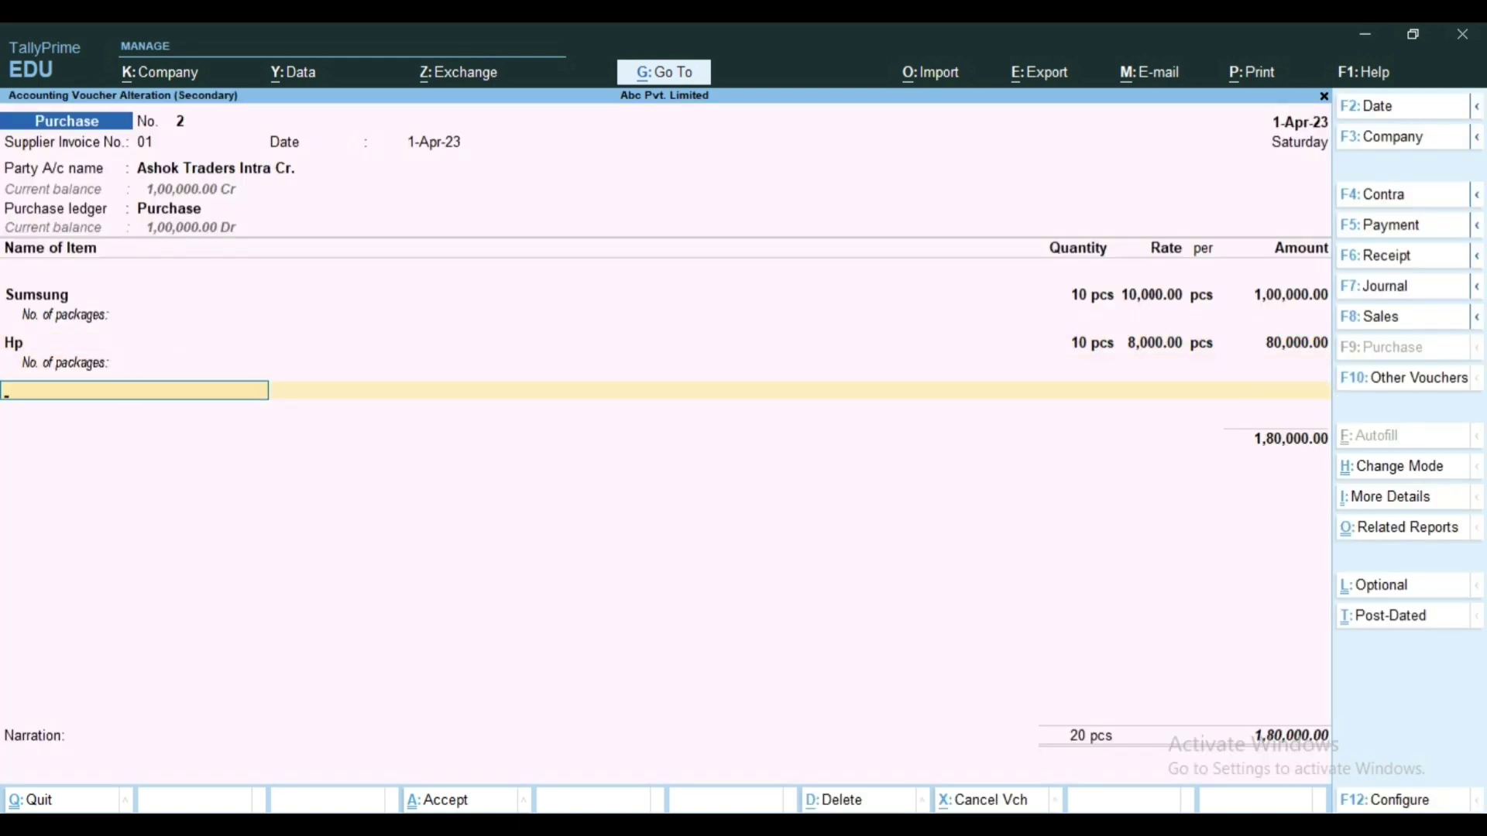
Step: End the item list, add the Cgst and Sgst ledgers, and save the purchase voucher
{"action": "key", "text": "Return"}
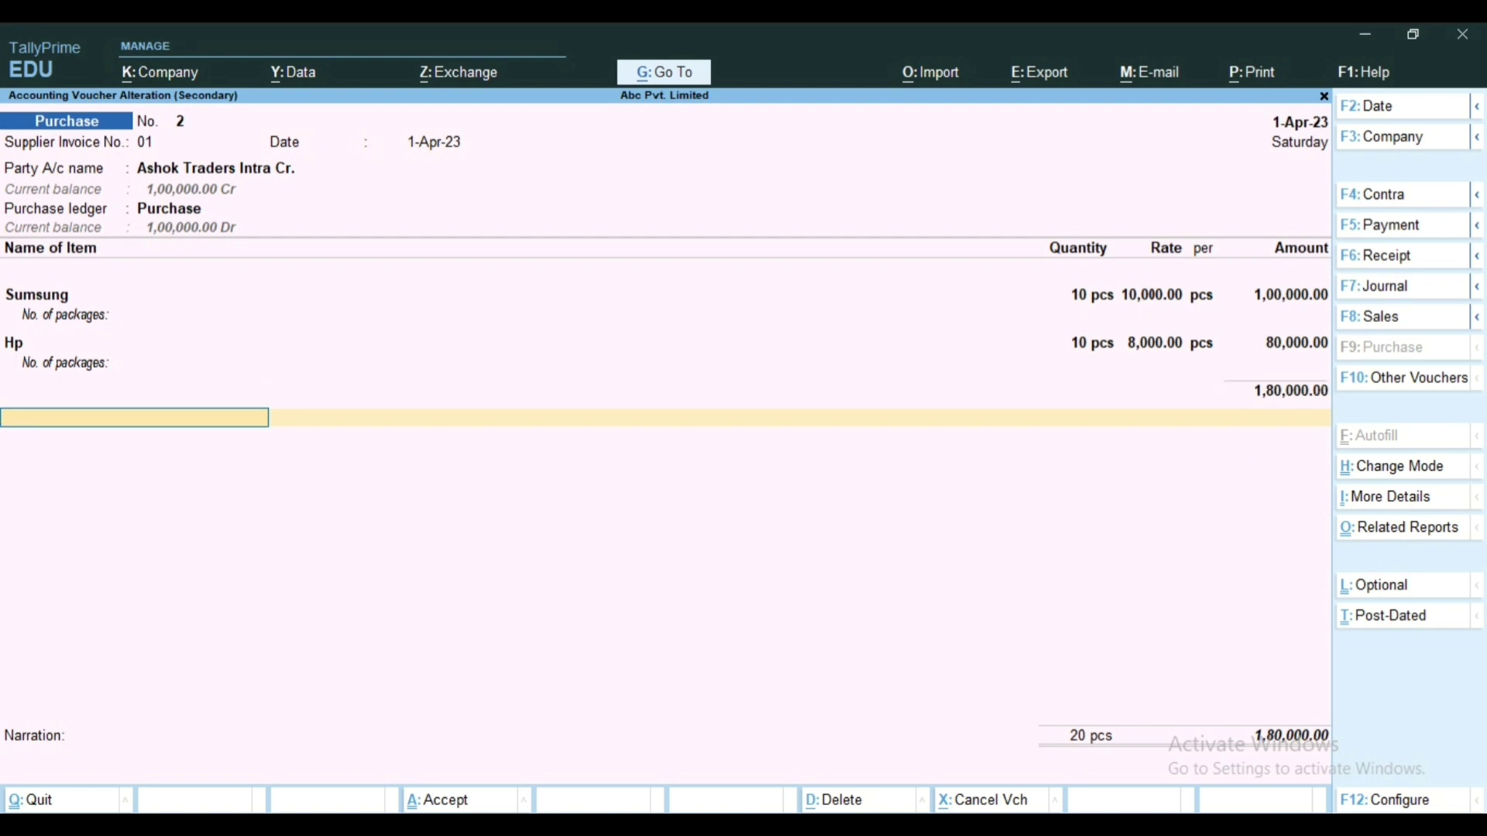
{"action": "type", "text": "c"}
{"action": "key", "text": "Return"}
{"action": "key", "text": "Return"}
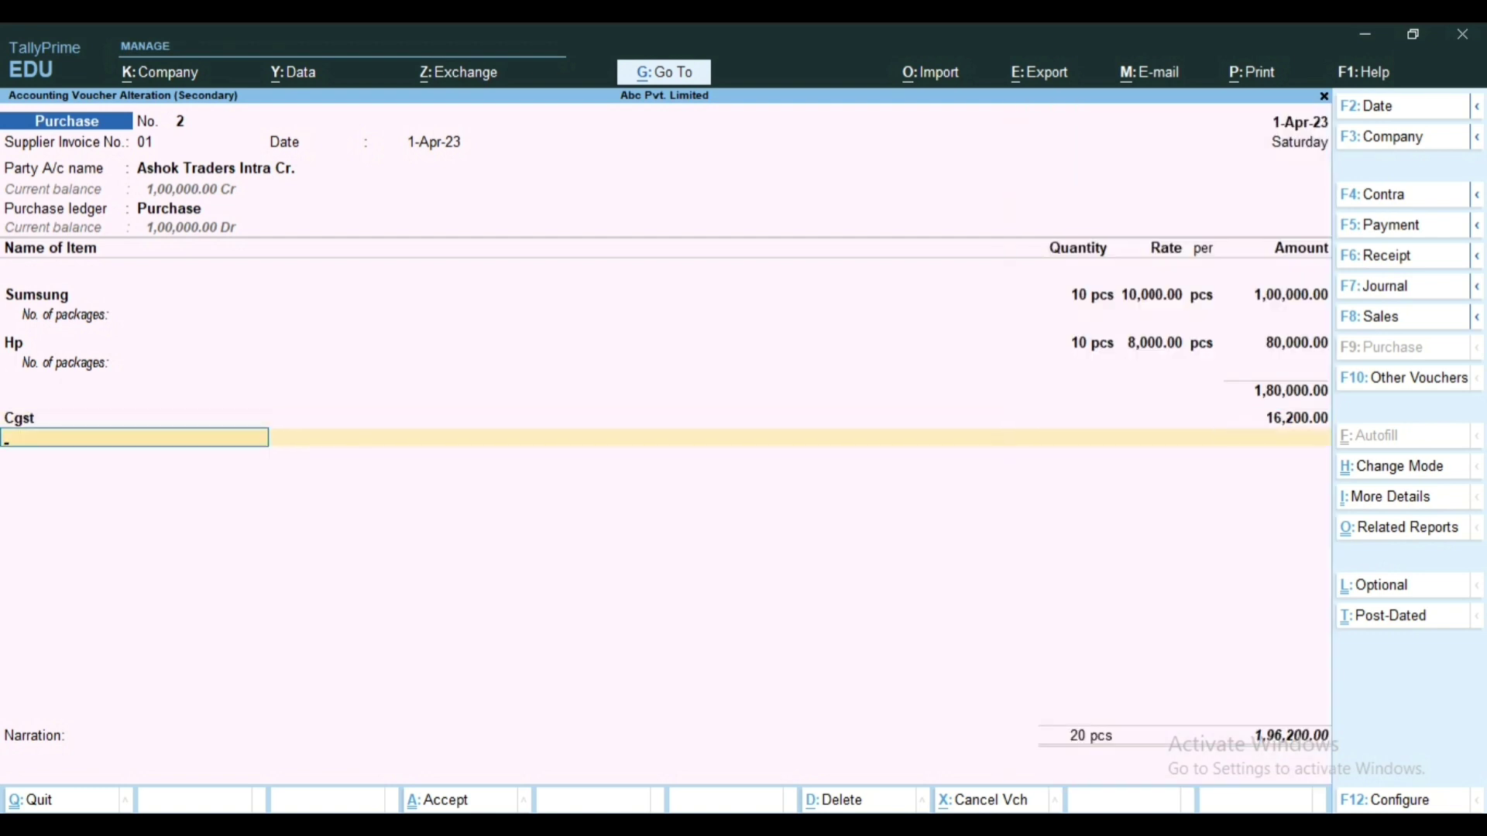
{"action": "type", "text": "S"}
{"action": "key", "text": "Return"}
{"action": "key", "text": "Return"}
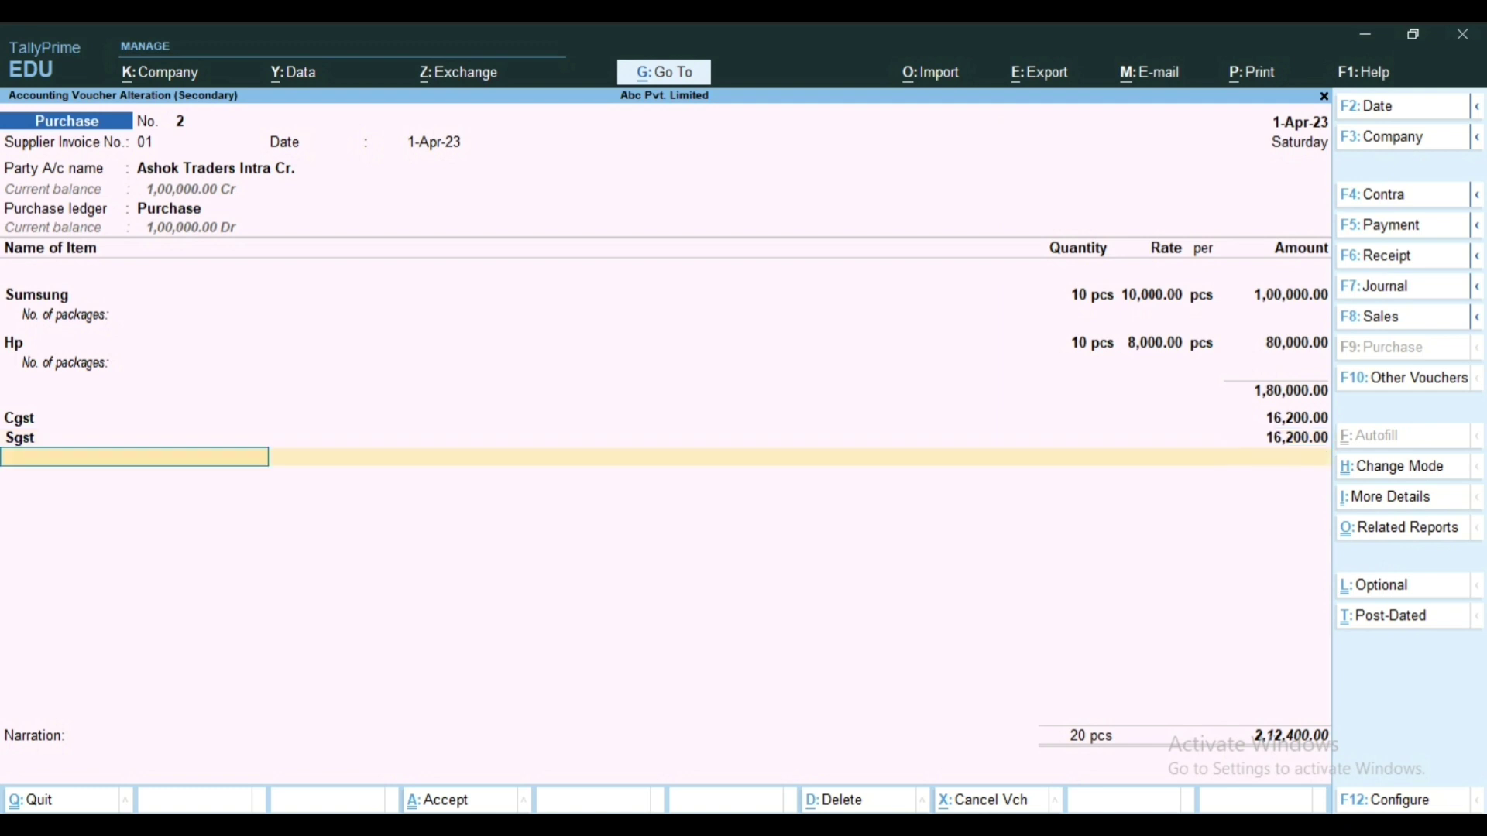
{"action": "key", "text": "Return"}
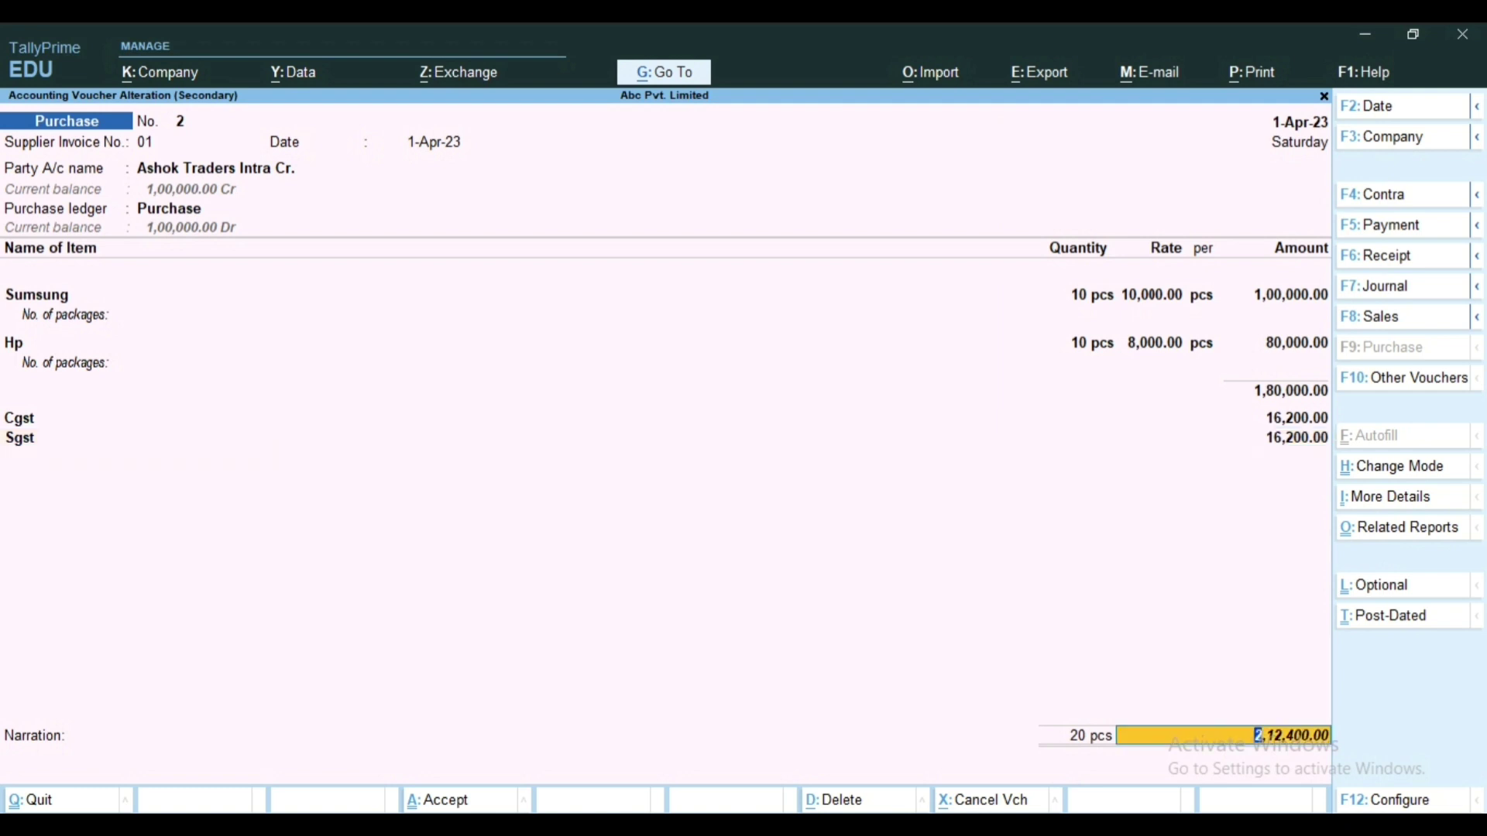
{"action": "key", "text": "Return"}
{"action": "key", "text": "Return"}
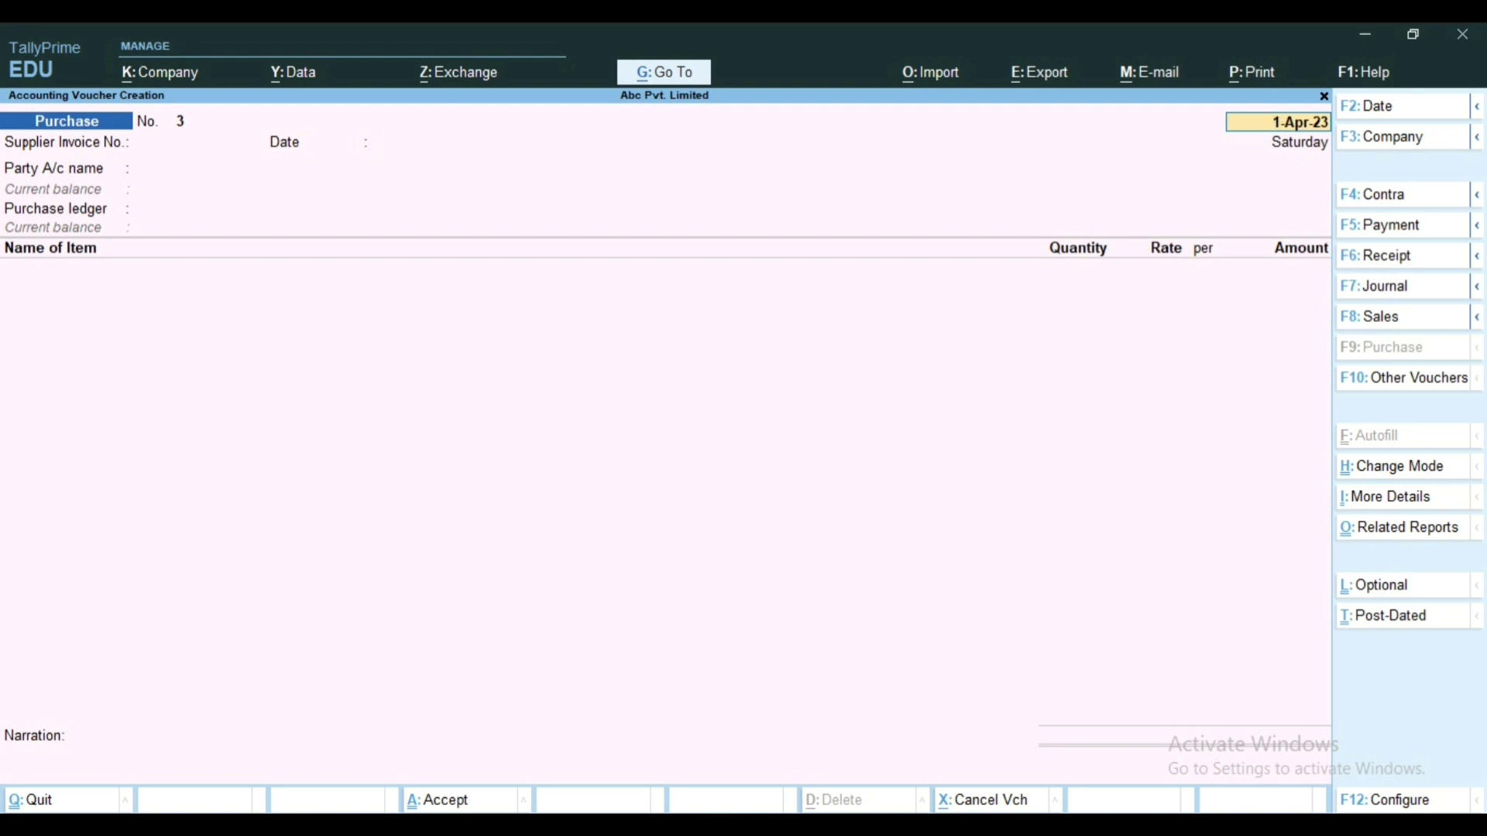
Step: Start a sales voucher and set its date to 2-Apr-23
{"action": "key", "text": "F8"}
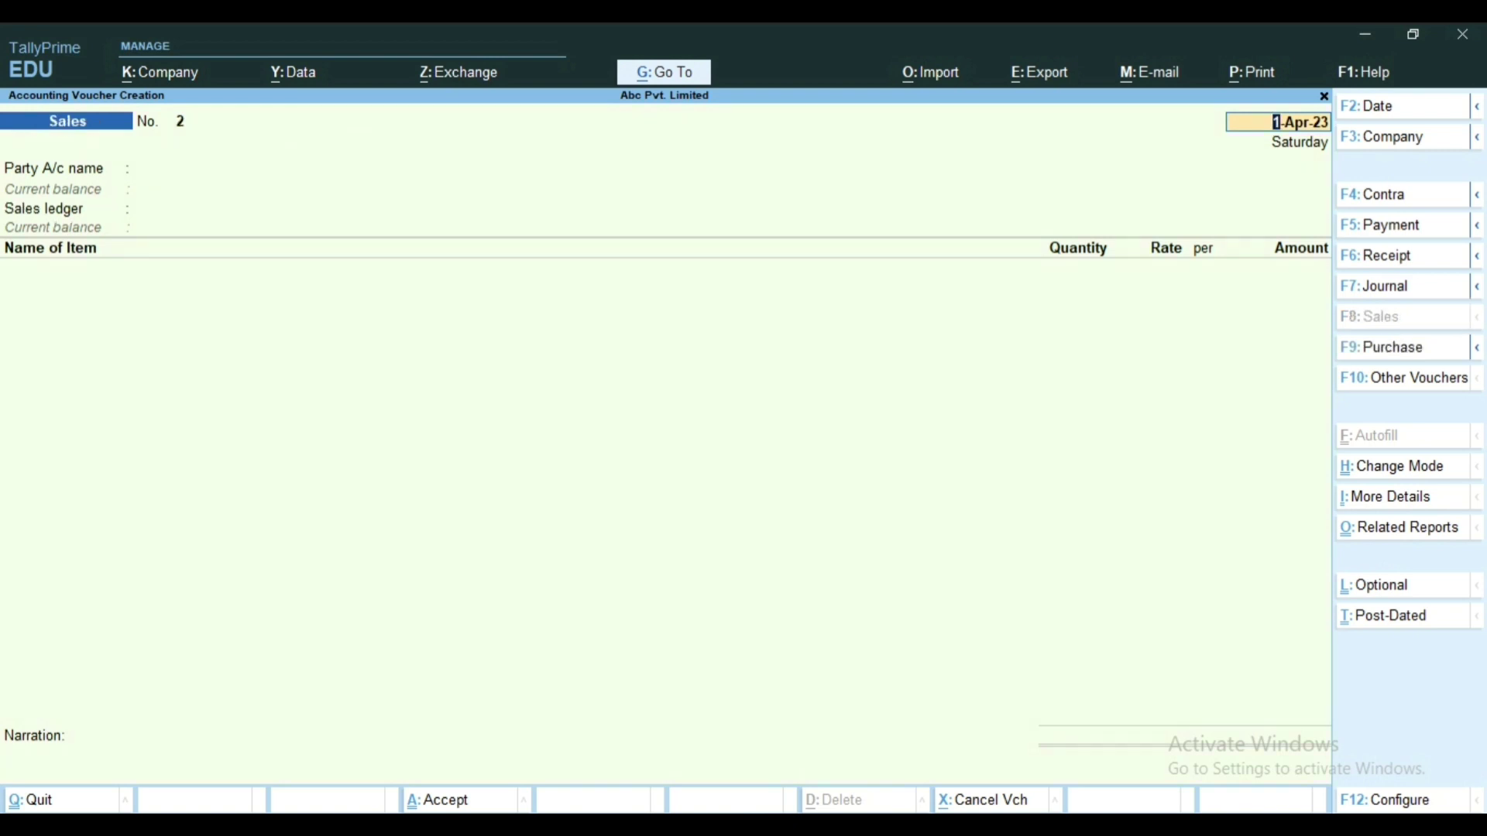
{"action": "type", "text": "2/4/2023"}
{"action": "key", "text": "Return"}
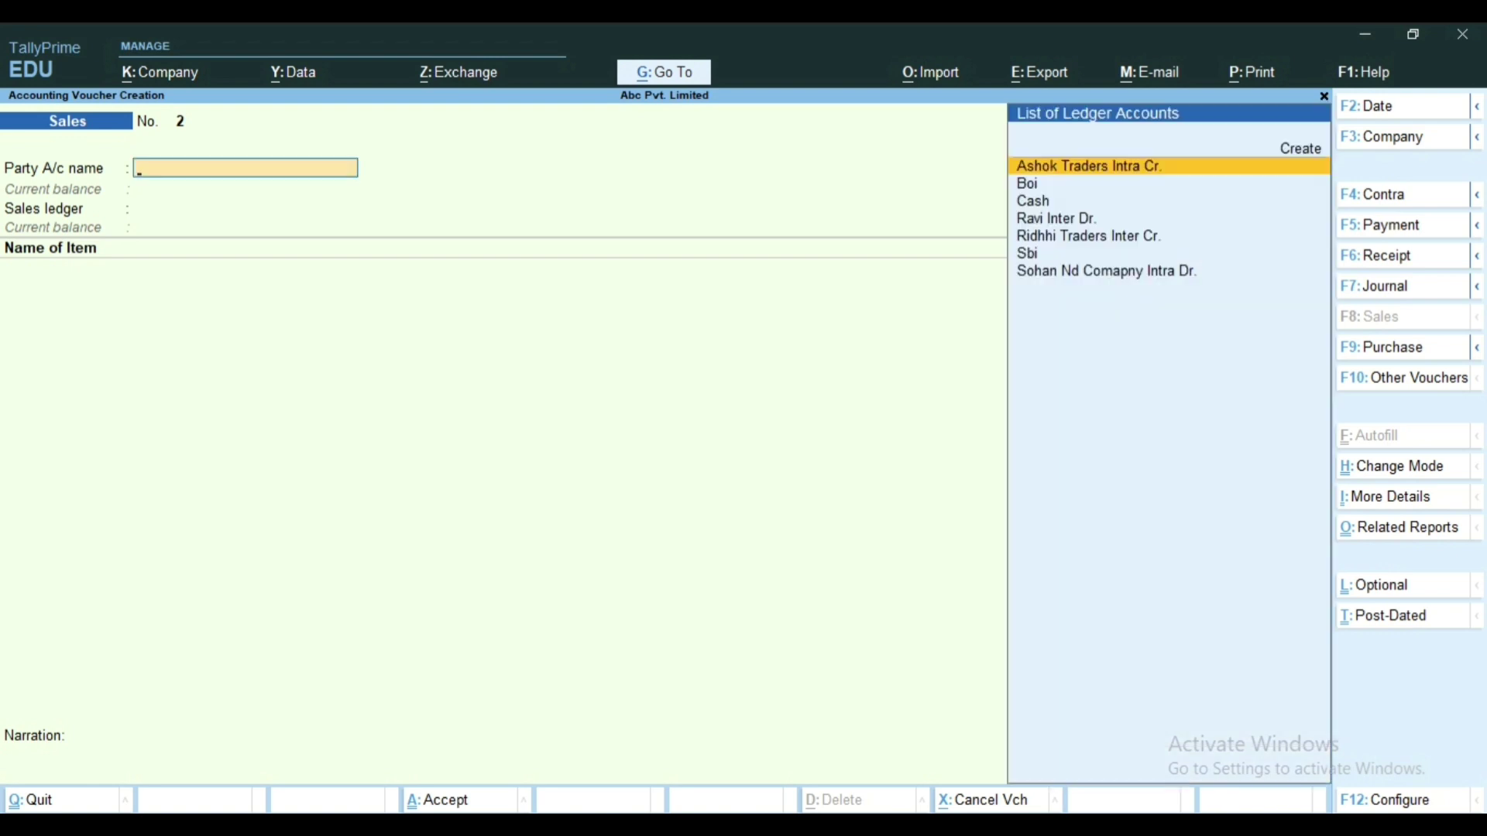
Step: Choose Sohan Nd Comapny Intra Dr. as the party account, leave the dispatch details blank, and use the Sale ledger
{"action": "key", "text": "Down"}
{"action": "key", "text": "Down"}
{"action": "key", "text": "Down"}
{"action": "key", "text": "Down"}
{"action": "key", "text": "Down"}
{"action": "key", "text": "Down"}
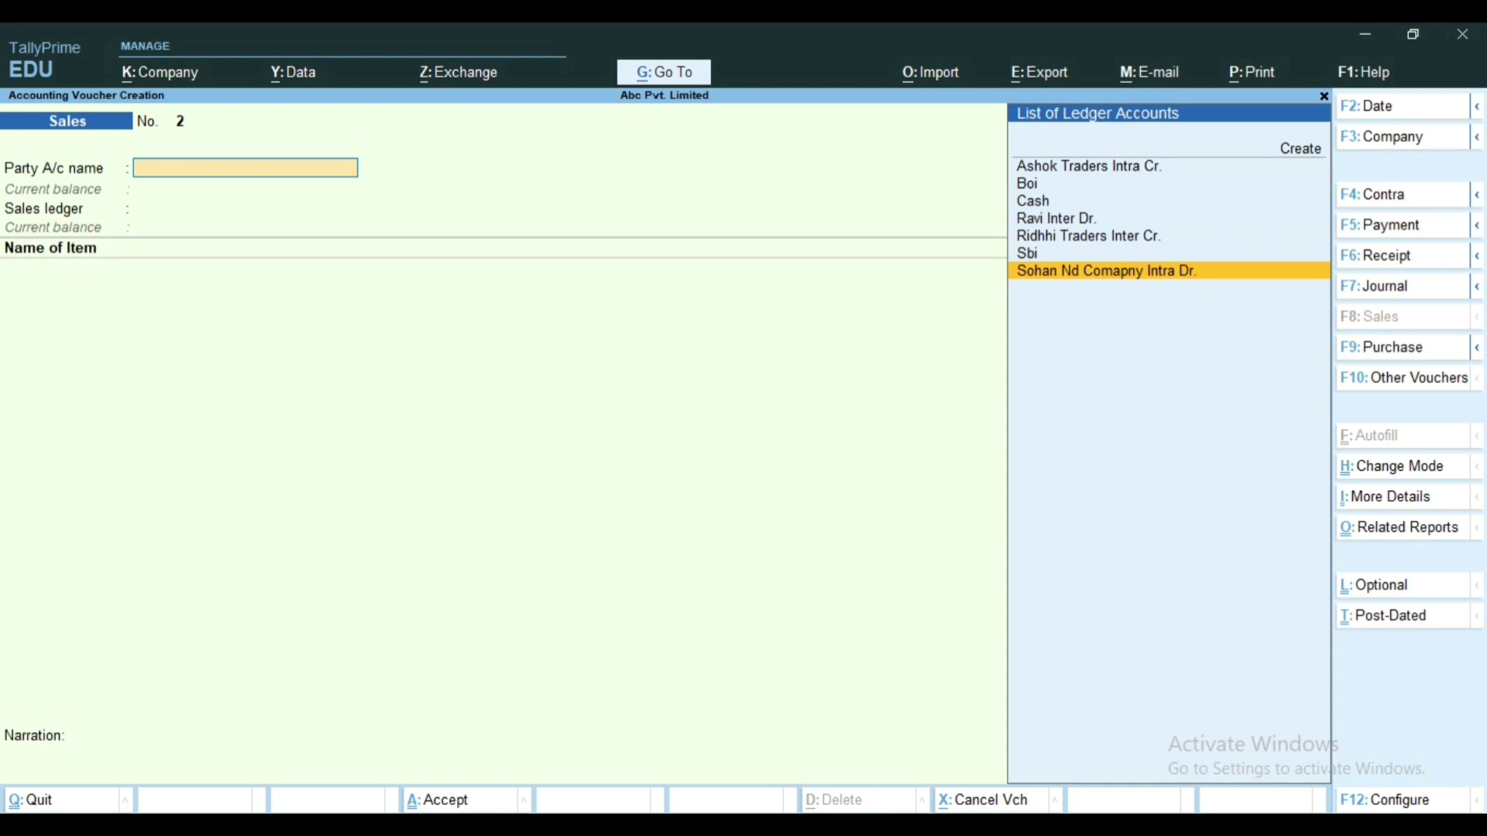
{"action": "key", "text": "Return"}
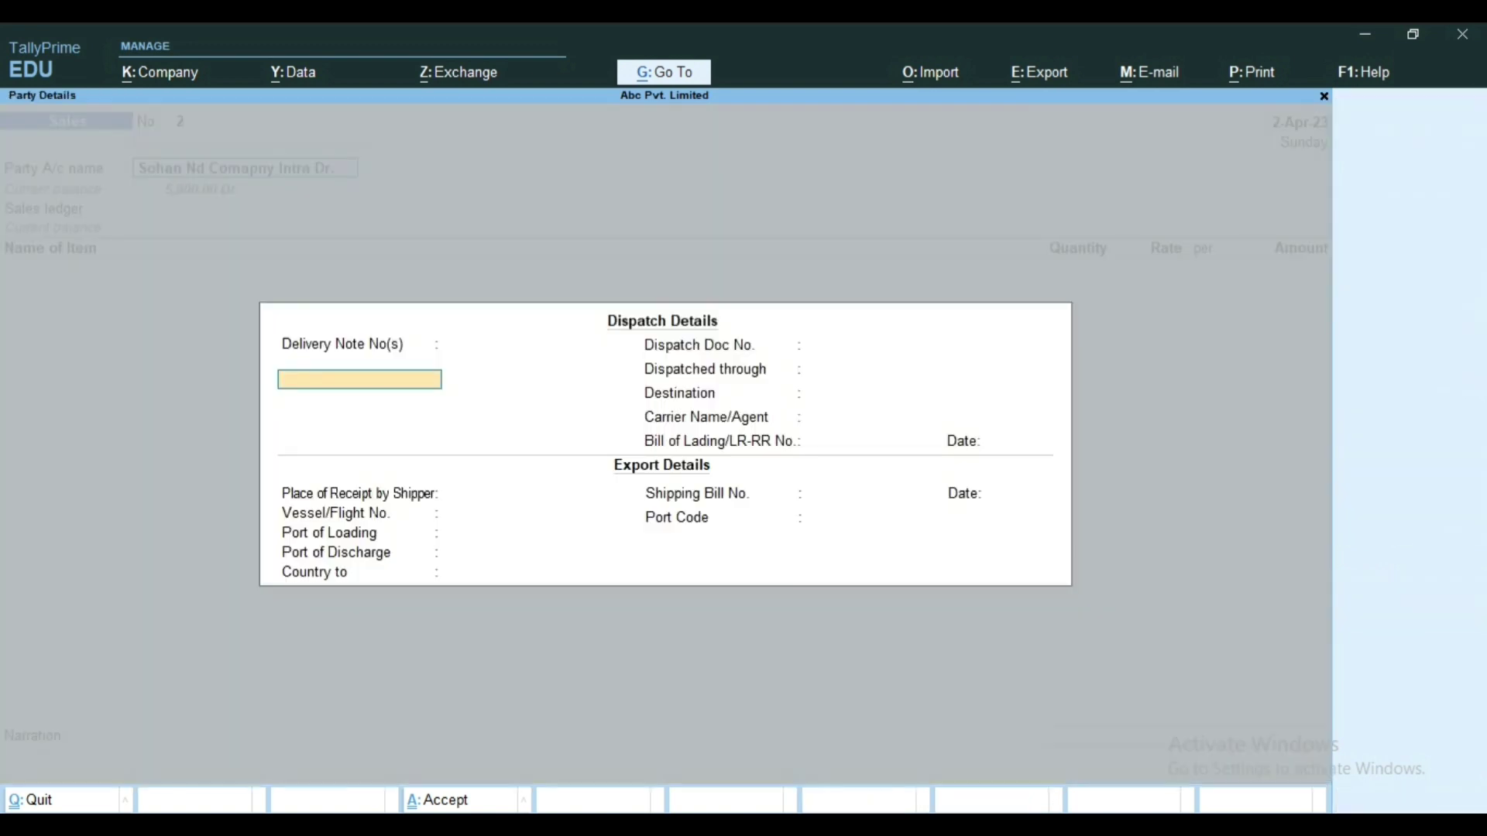
{"action": "key", "text": "ctrl+a"}
{"action": "key", "text": "Return"}
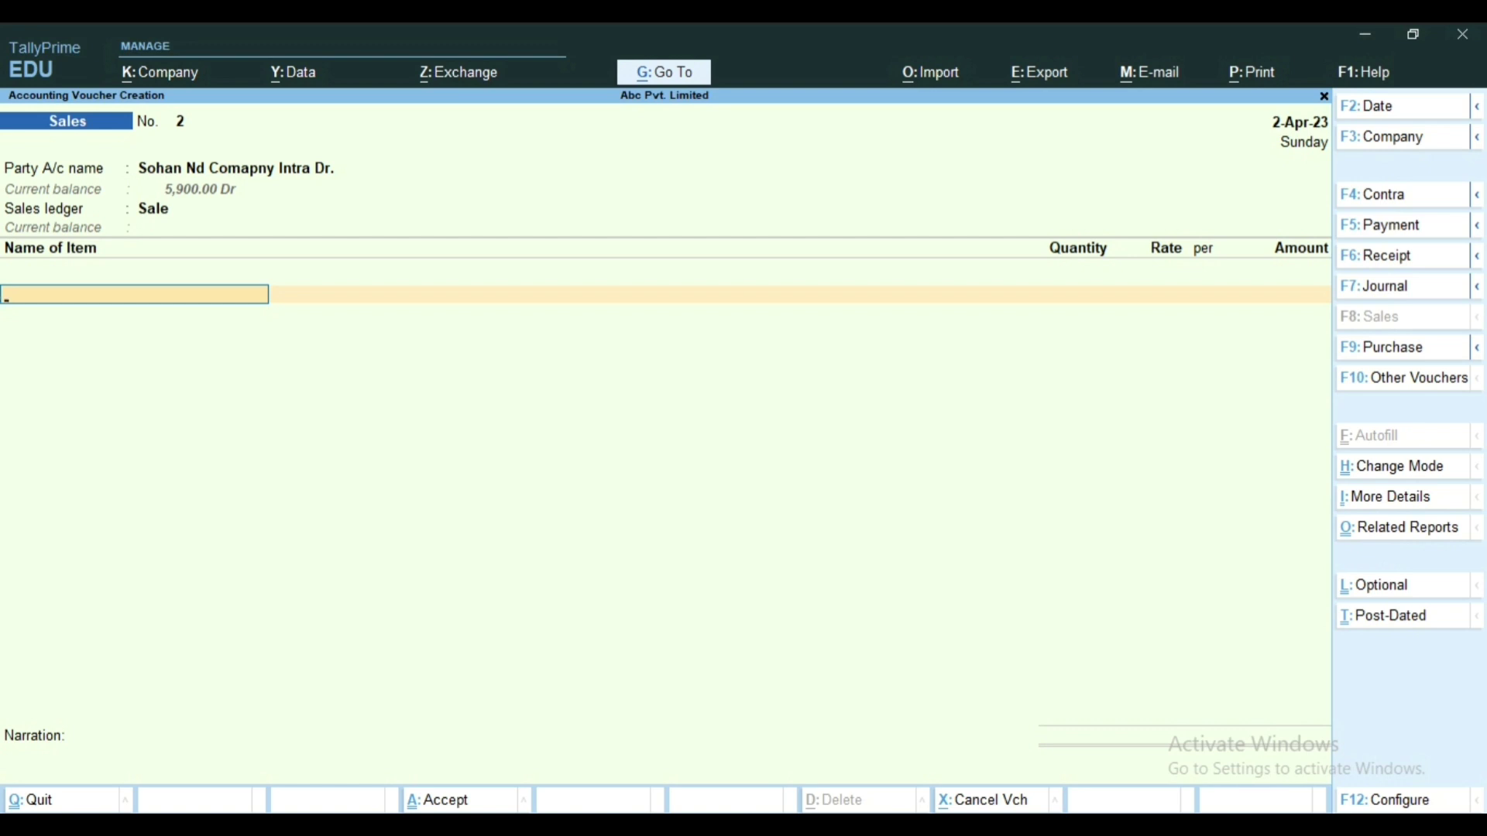
Step: Add the stock item Hp to the sales voucher and take it from Wherehouse A
{"action": "type", "text": "H"}
{"action": "key", "text": "Down"}
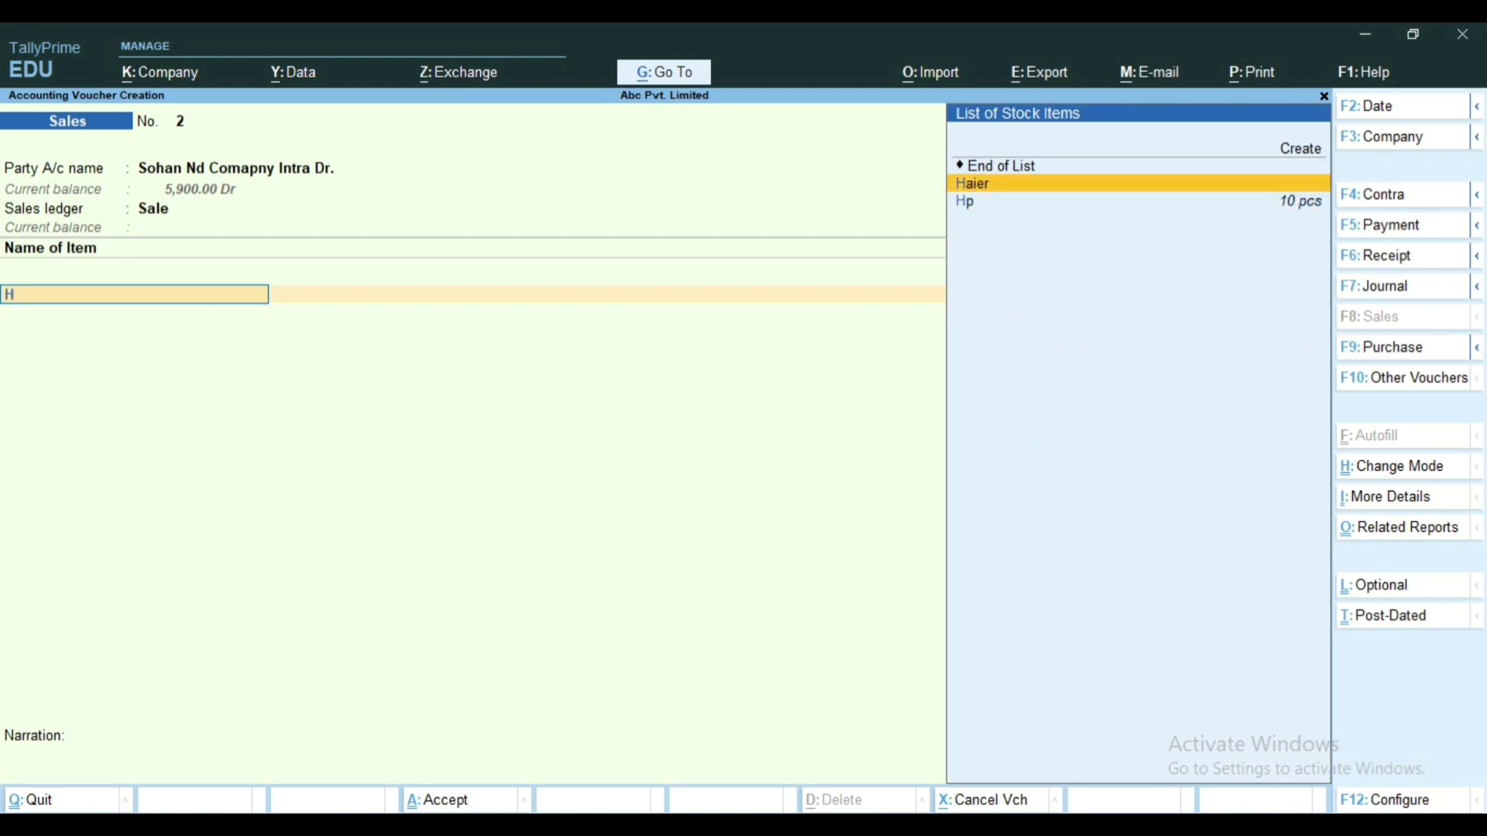
{"action": "key", "text": "Down"}
{"action": "key", "text": "Return"}
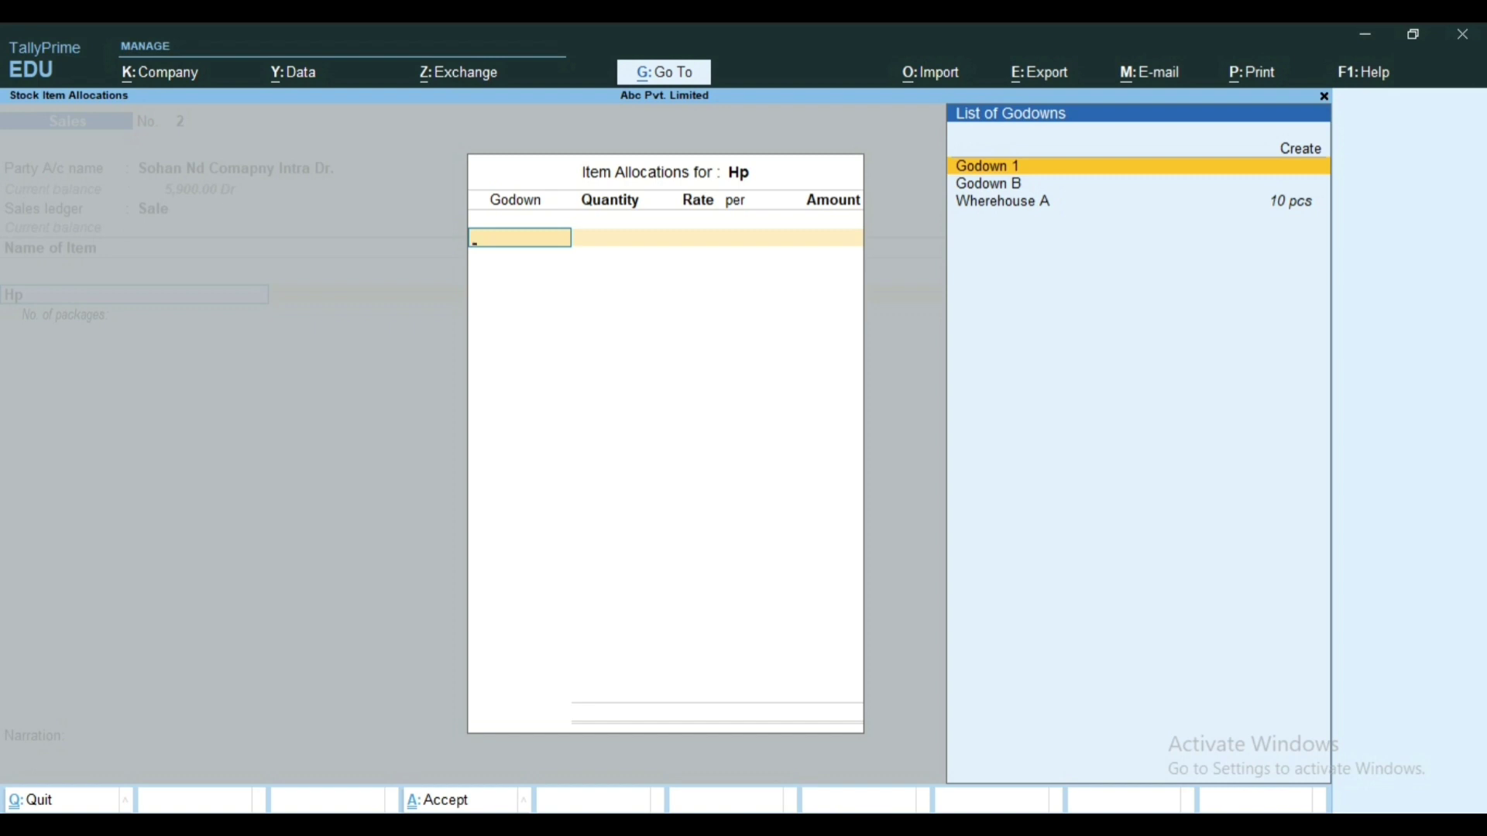
{"action": "key", "text": "Down"}
{"action": "key", "text": "Down"}
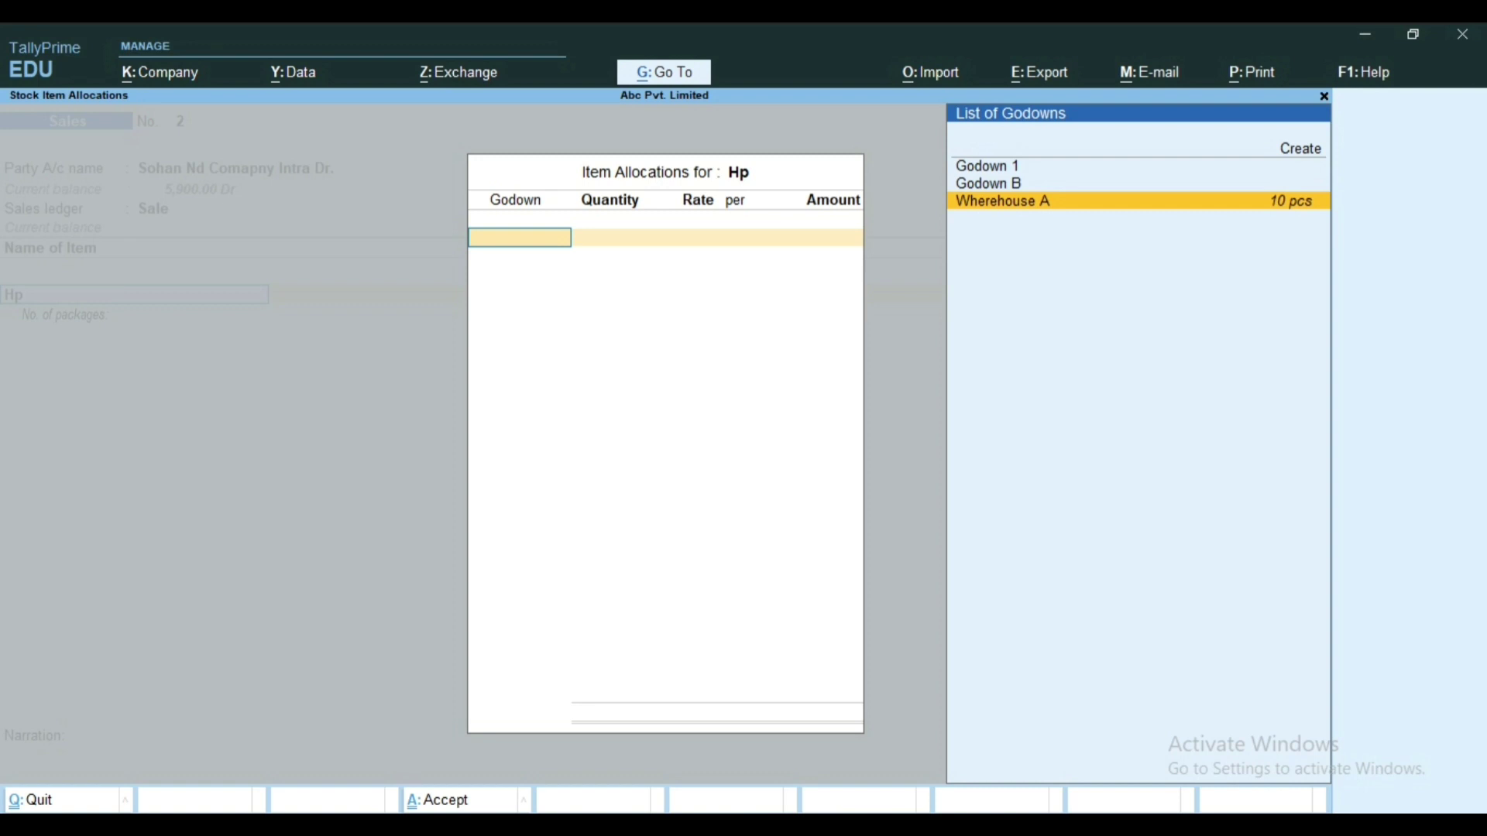
{"action": "key", "text": "Return"}
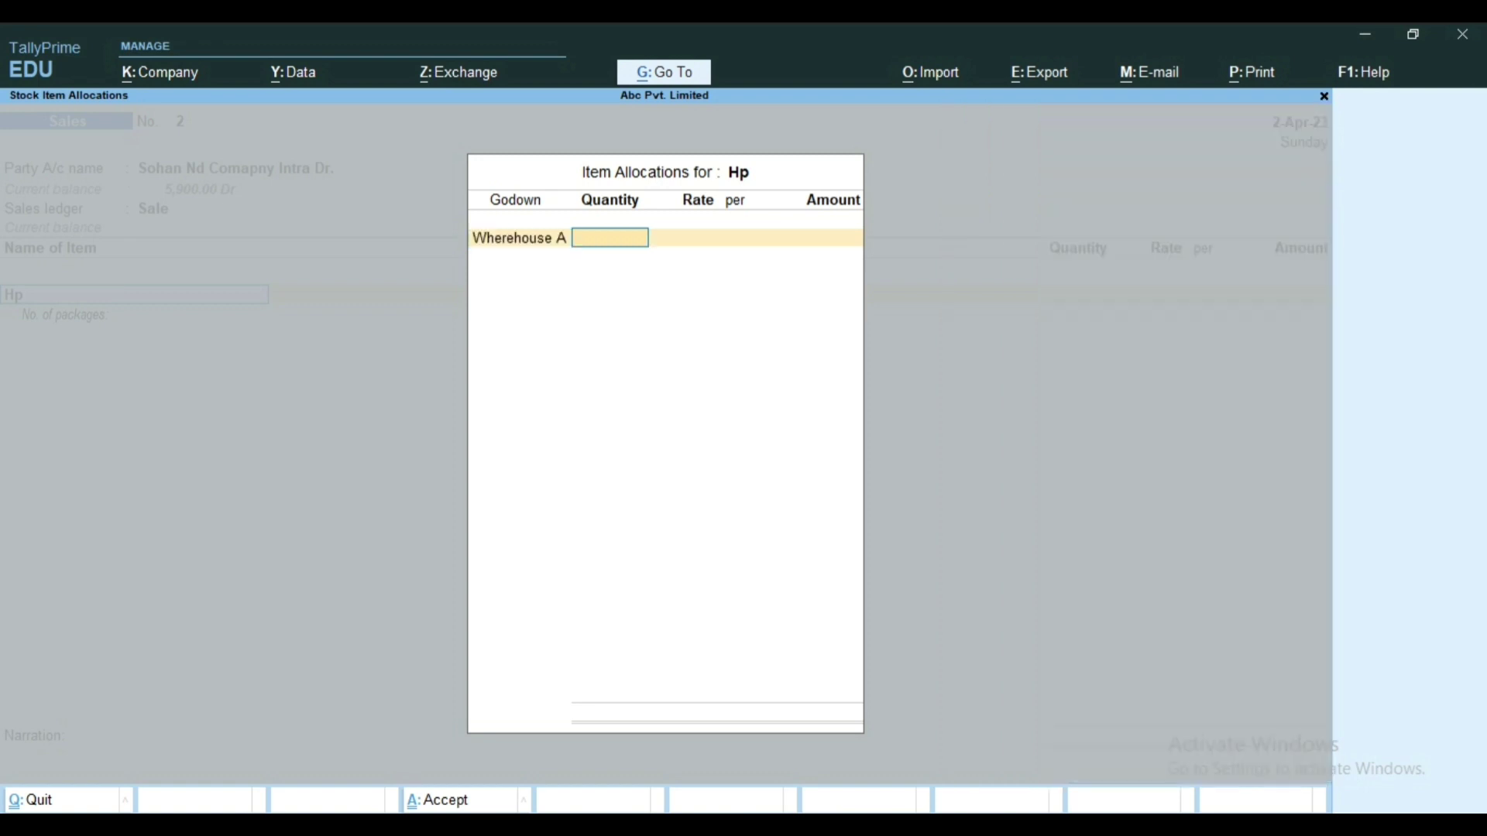
Step: Set the Hp sales allocation to 5 pcs at a rate of 15,000 per piece
{"action": "type", "text": "5"}
{"action": "key", "text": "Return"}
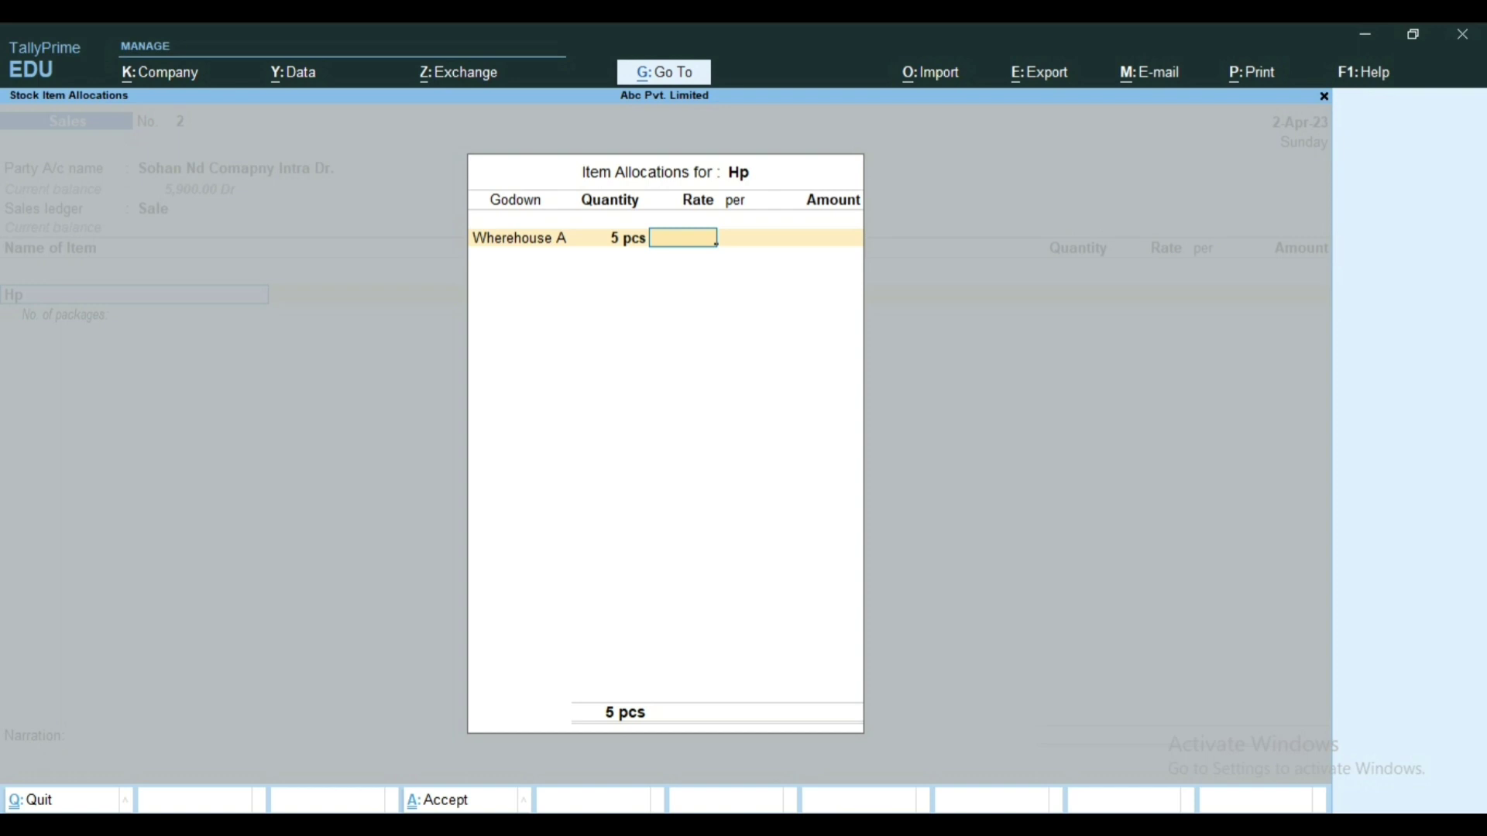
{"action": "type", "text": "15000"}
{"action": "key", "text": "Return"}
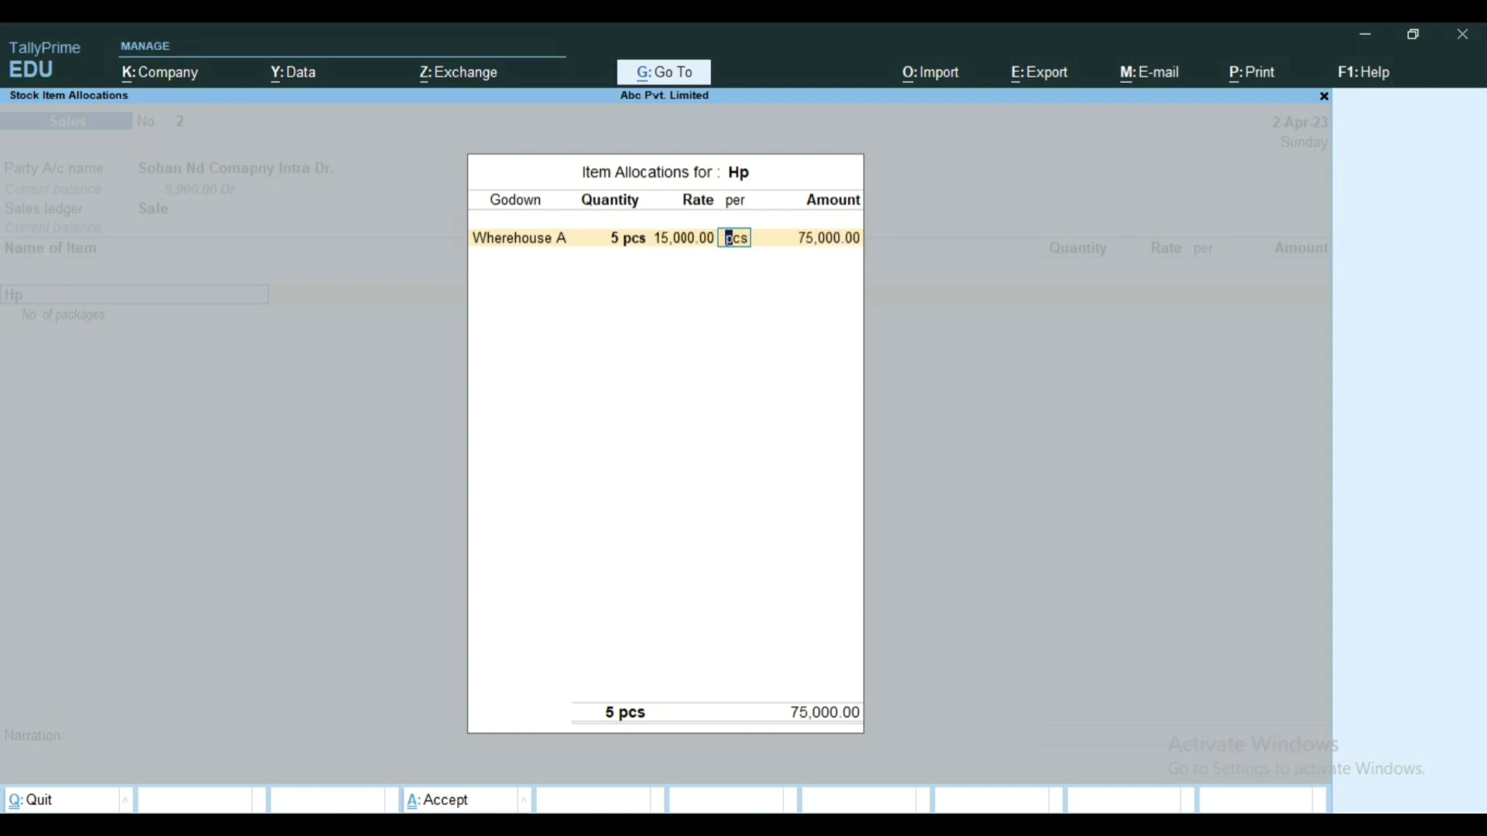
{"action": "key", "text": "Return"}
{"action": "key", "text": "Return"}
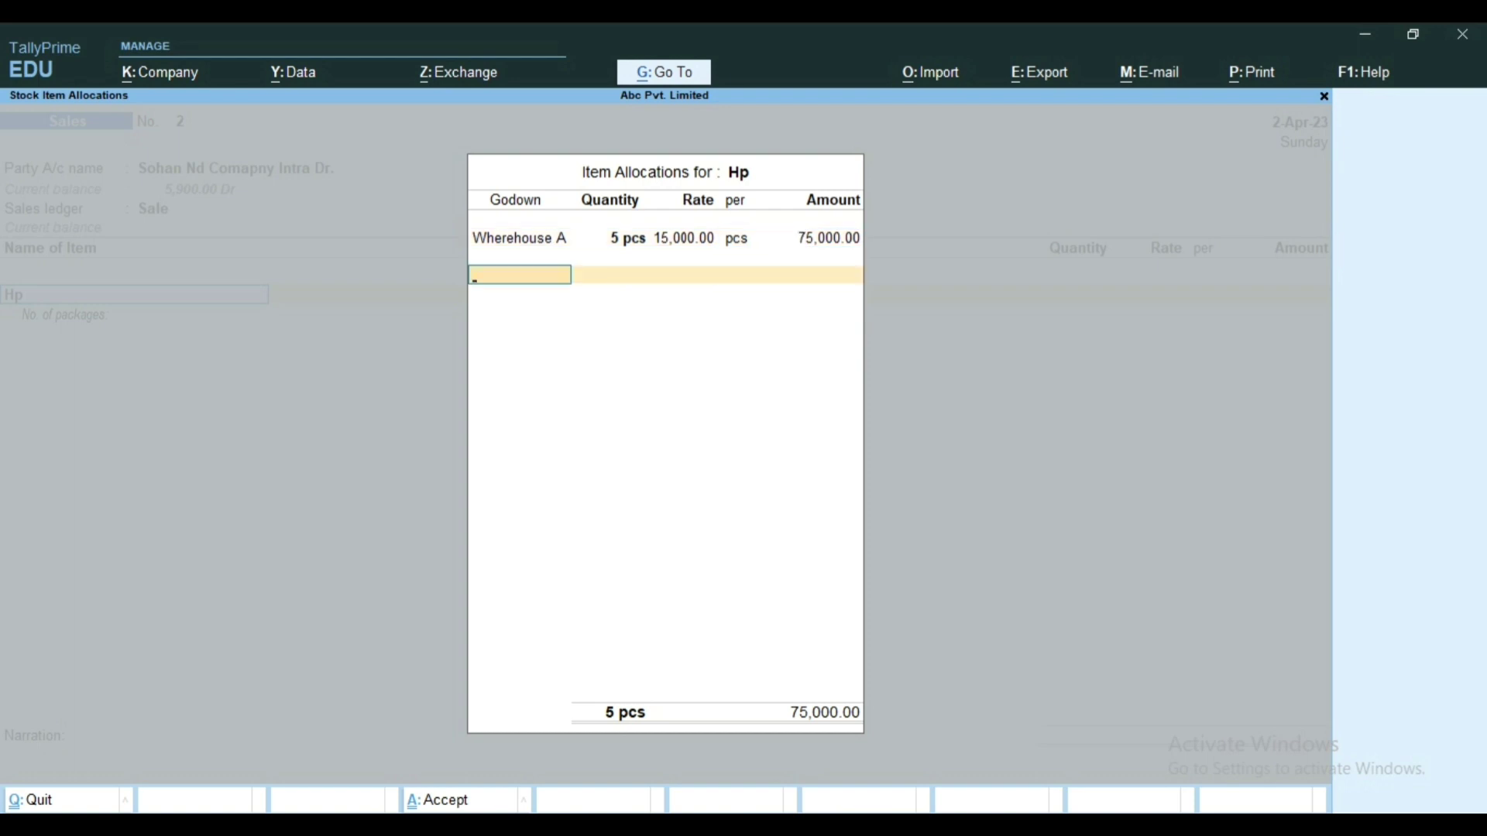
Step: Finish the Hp allocation and add the stock item Sumsung to the sales voucher, taking it from Godown 1
{"action": "key", "text": "Return"}
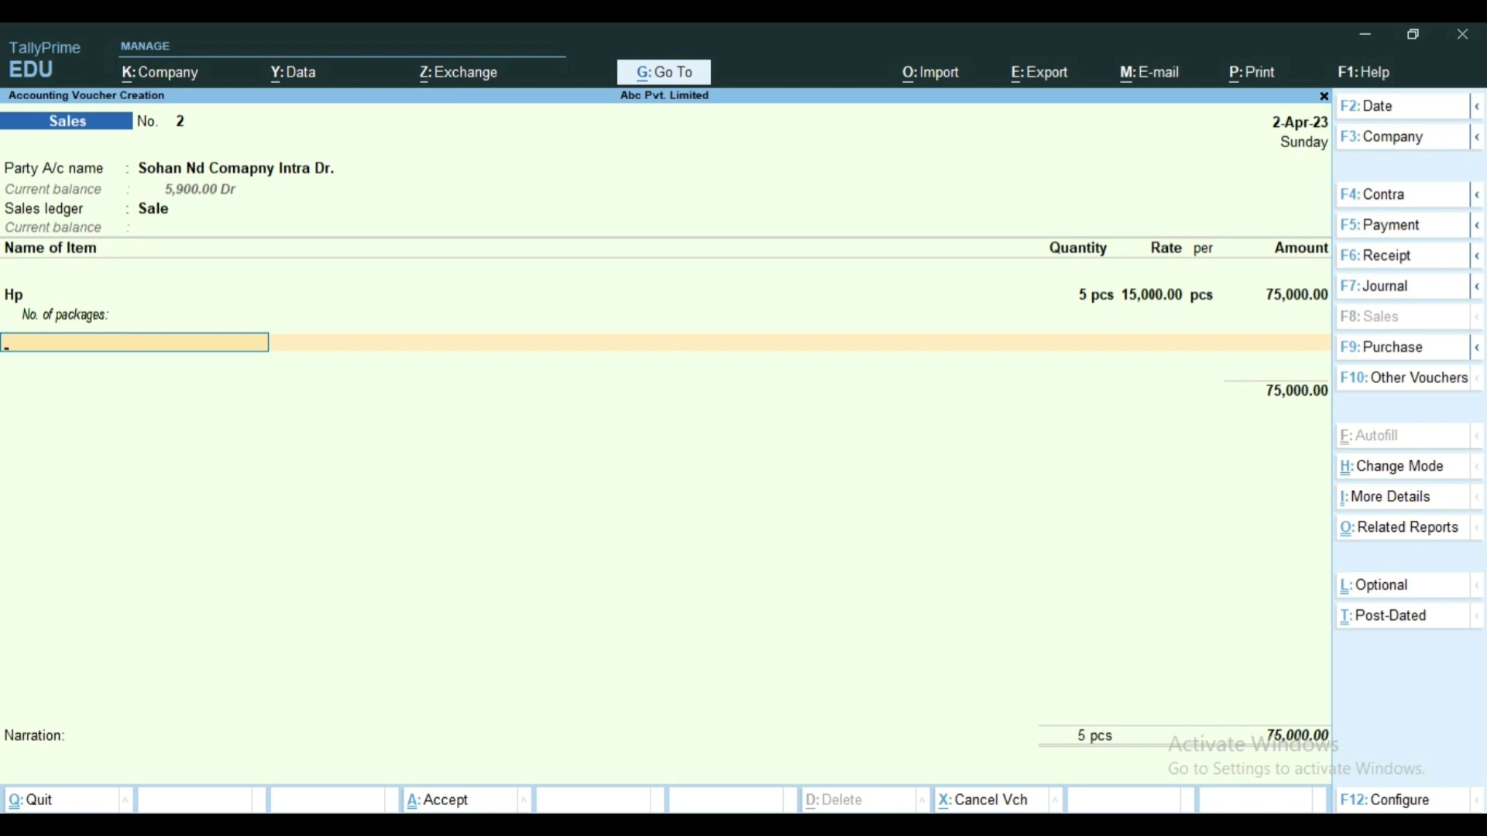
{"action": "type", "text": "S"}
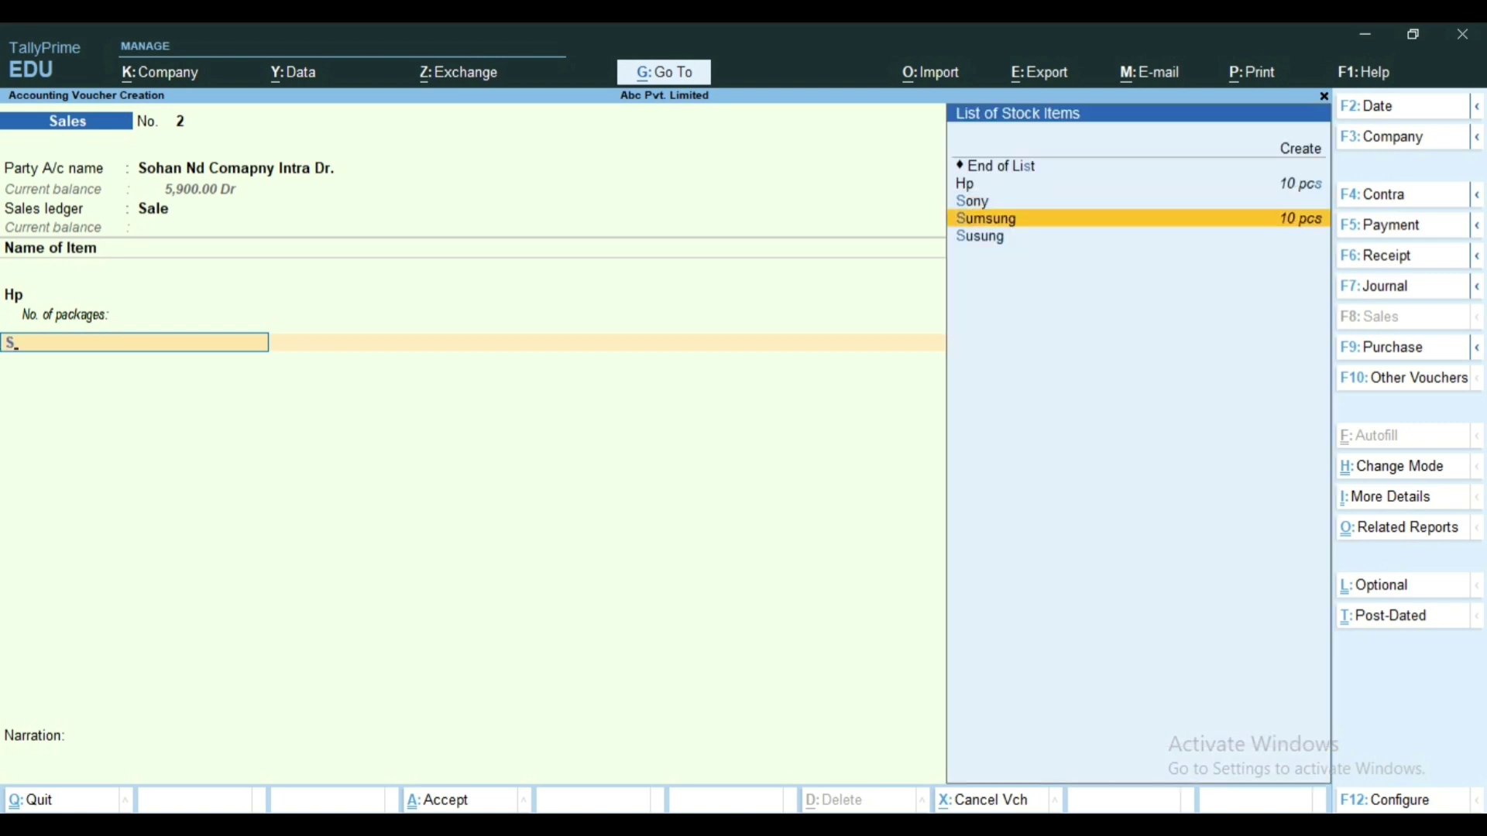
{"action": "key", "text": "Return"}
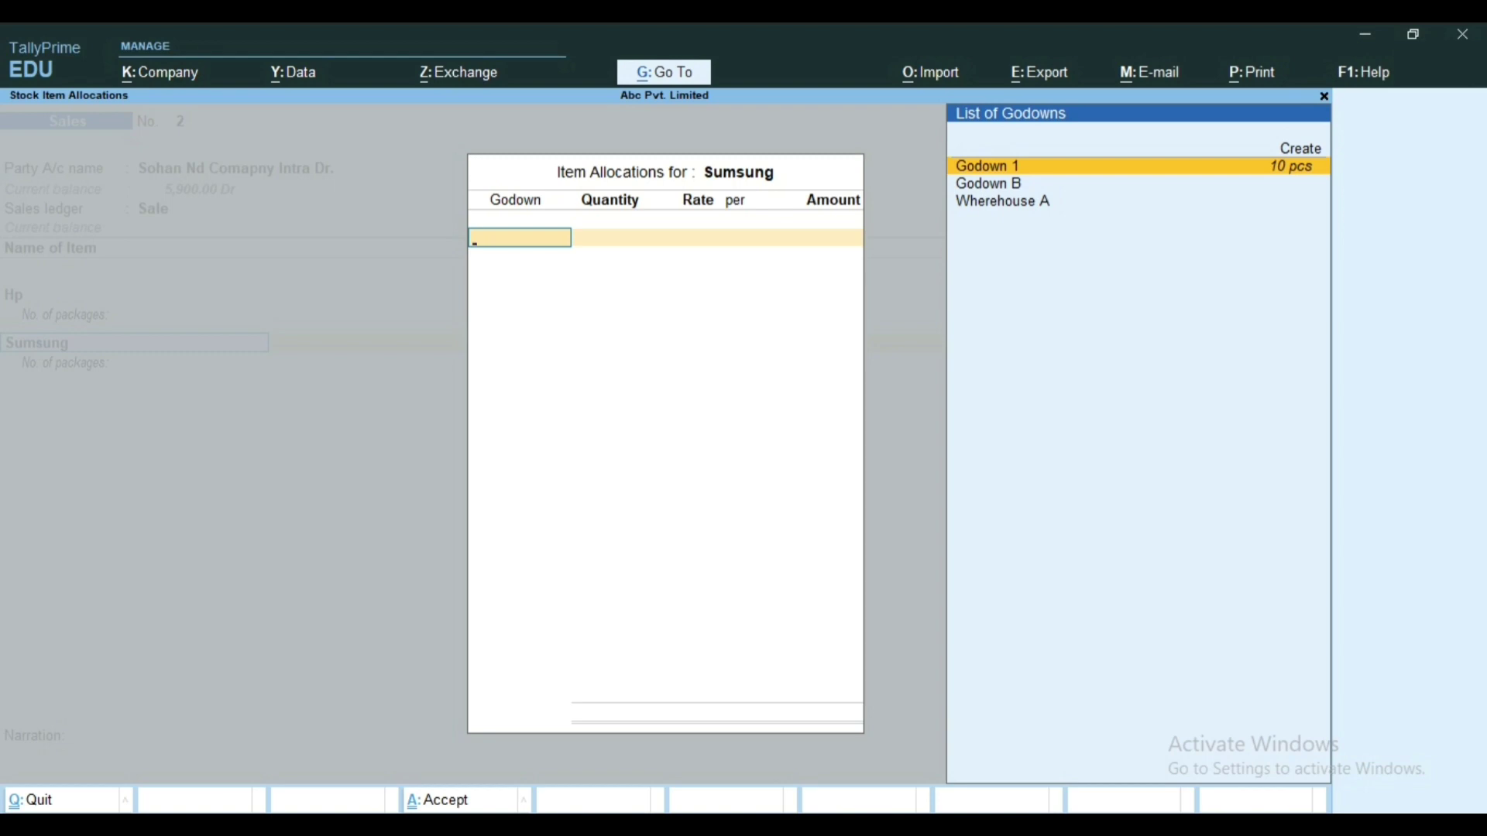
{"action": "key", "text": "Return"}
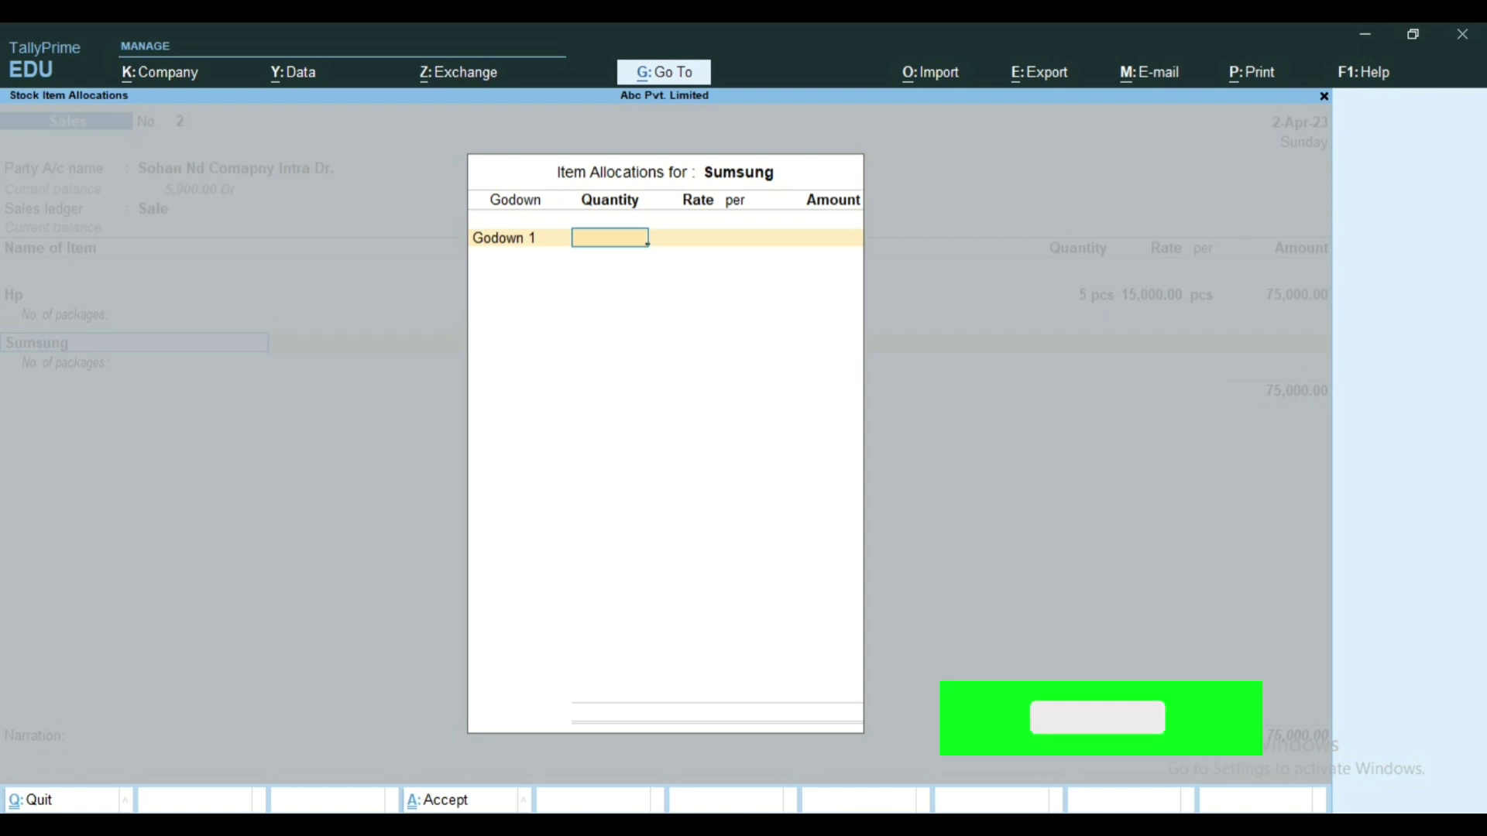
Step: Set the Sumsung sales allocation to 5 pcs at a rate of 12,000 per piece and finish the item list
{"action": "type", "text": "5"}
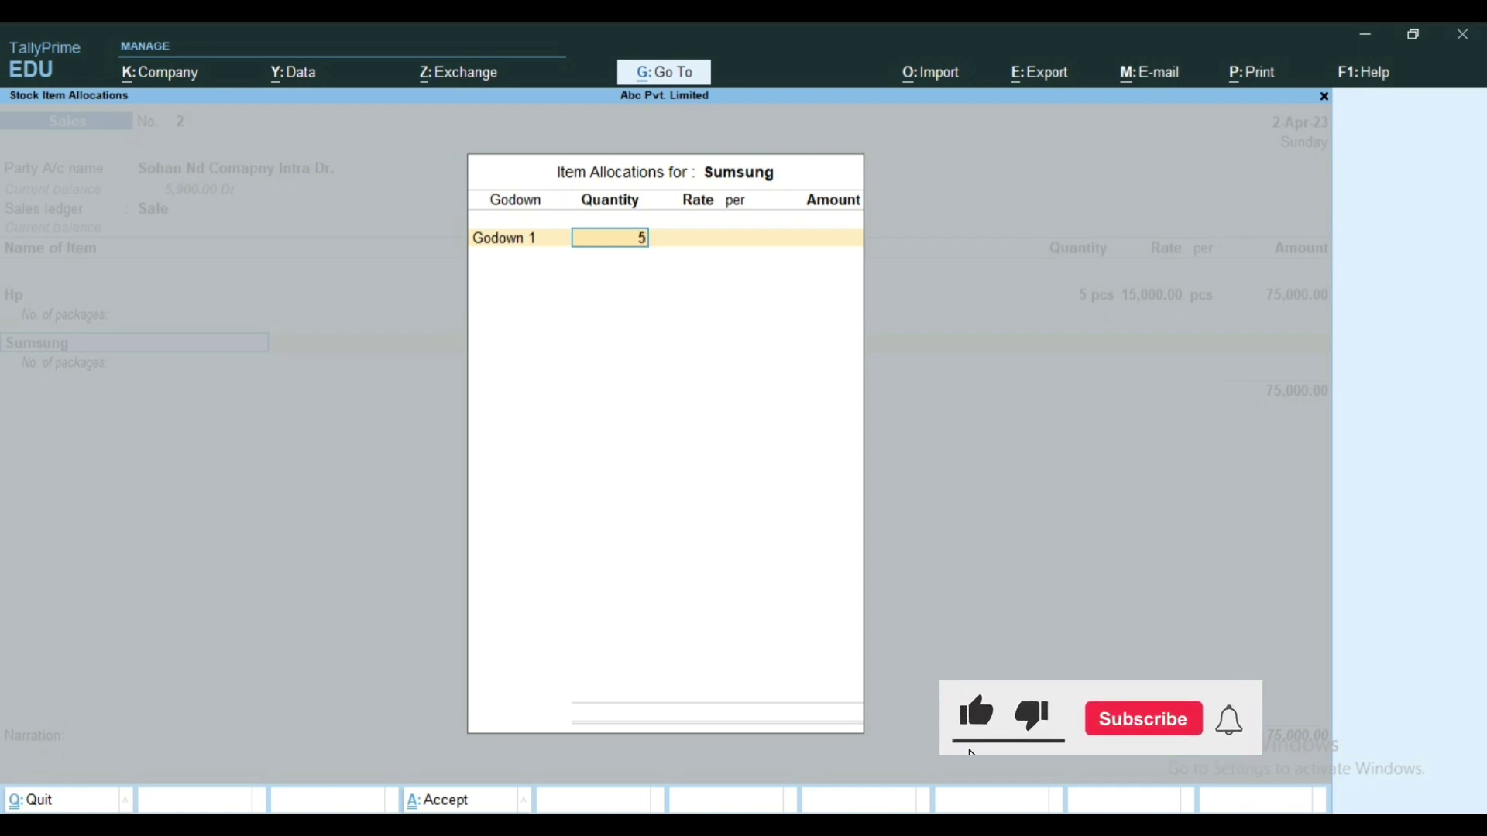
{"action": "key", "text": "Return"}
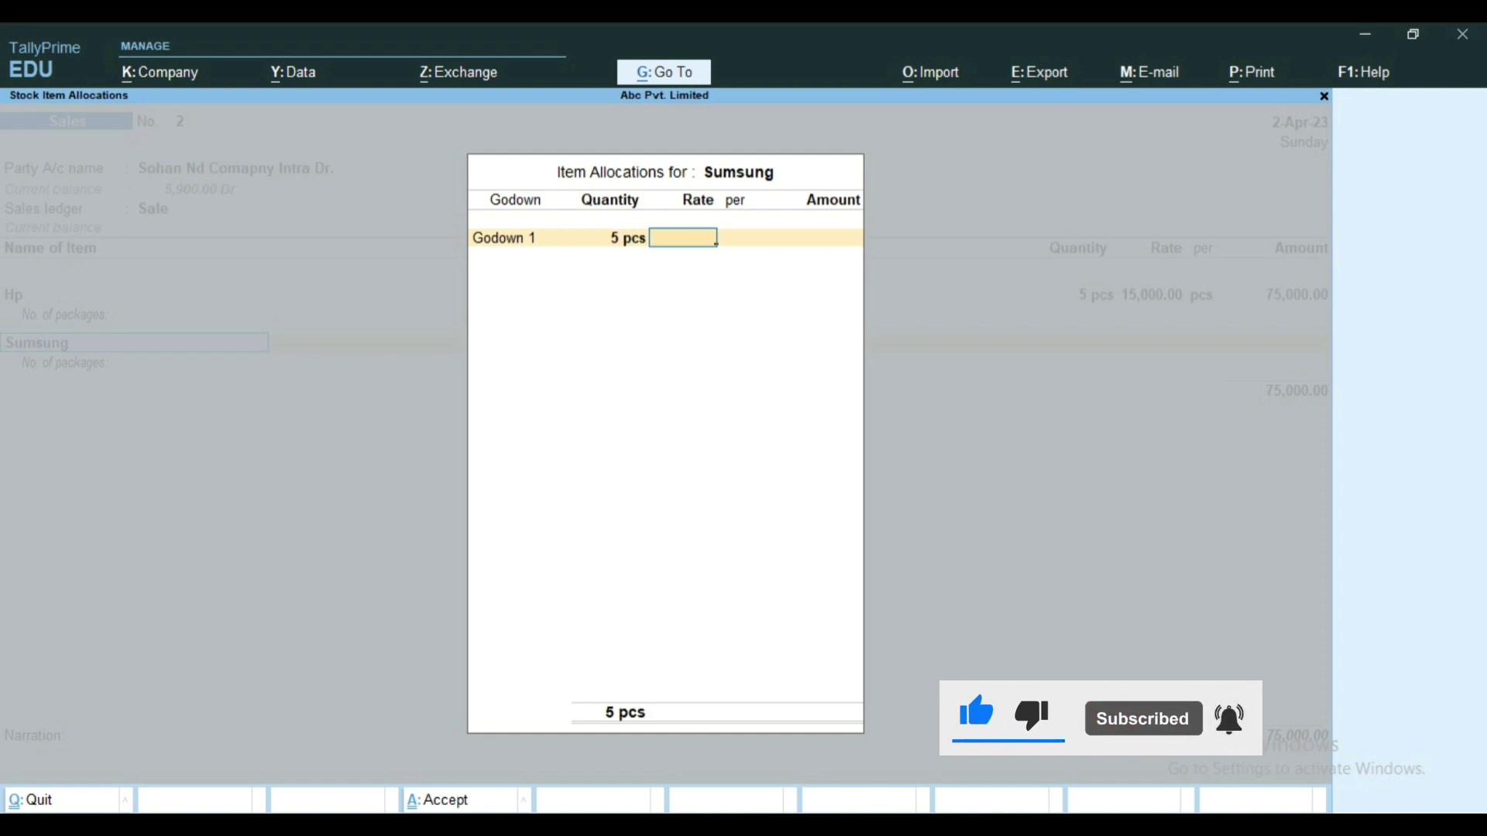
{"action": "type", "text": "12000"}
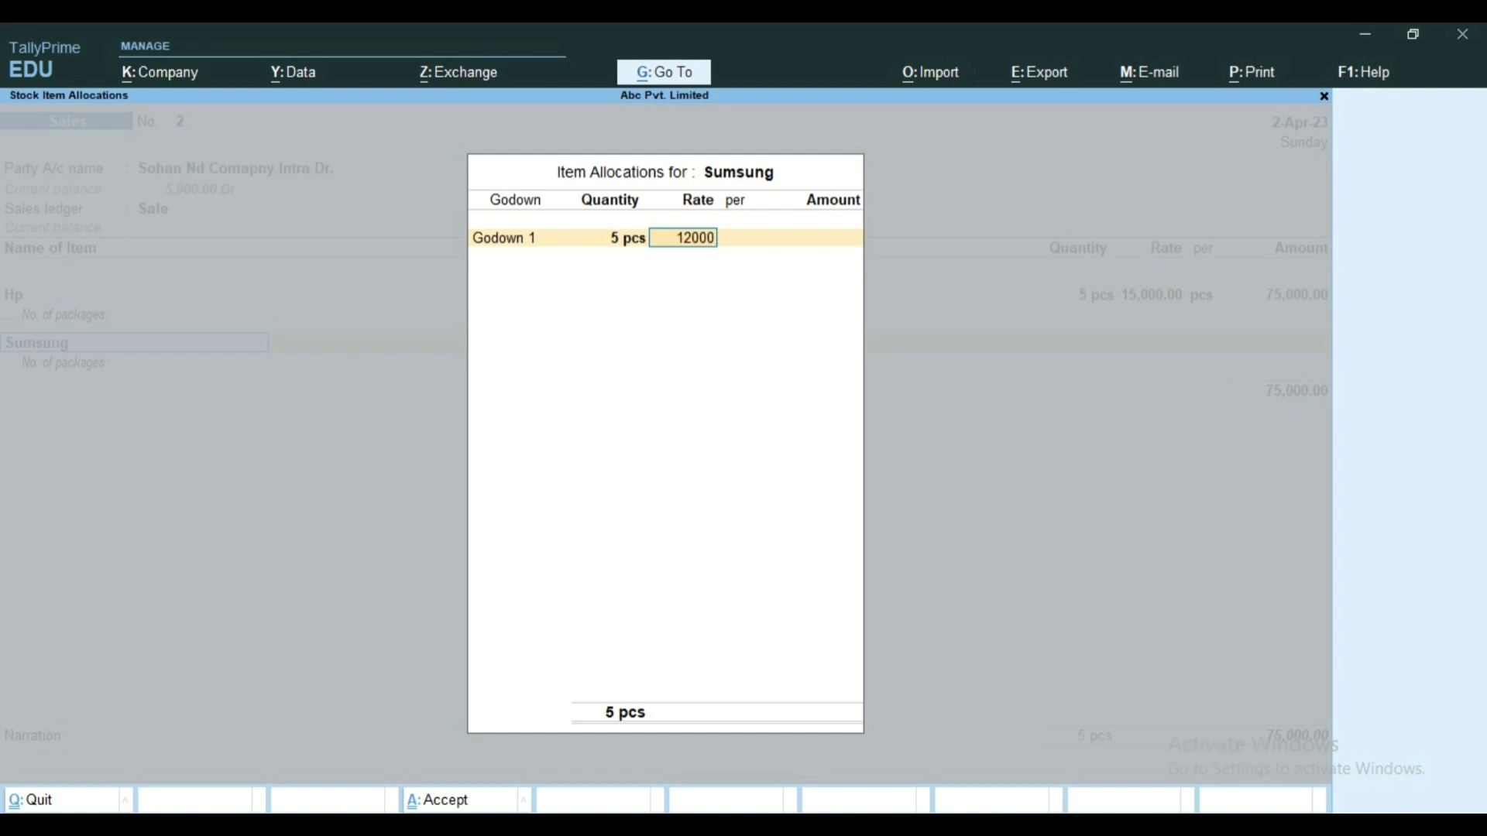
{"action": "key", "text": "Return"}
{"action": "key", "text": "Return"}
{"action": "key", "text": "Return"}
{"action": "key", "text": "Return"}
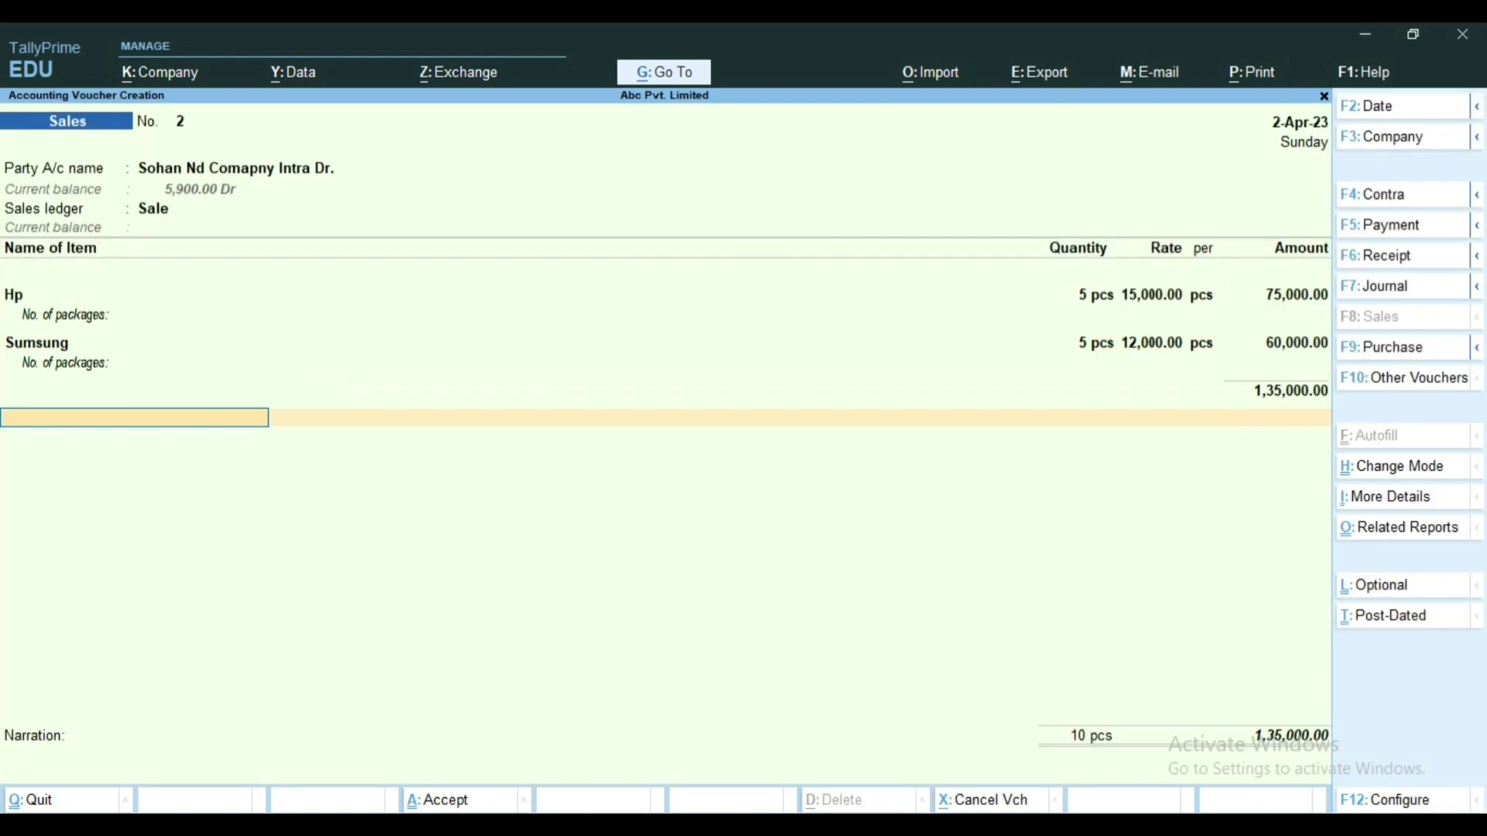
Step: Add the Cgst and Sgst tax ledgers below the stock items in the sales voucher
{"action": "type", "text": "C"}
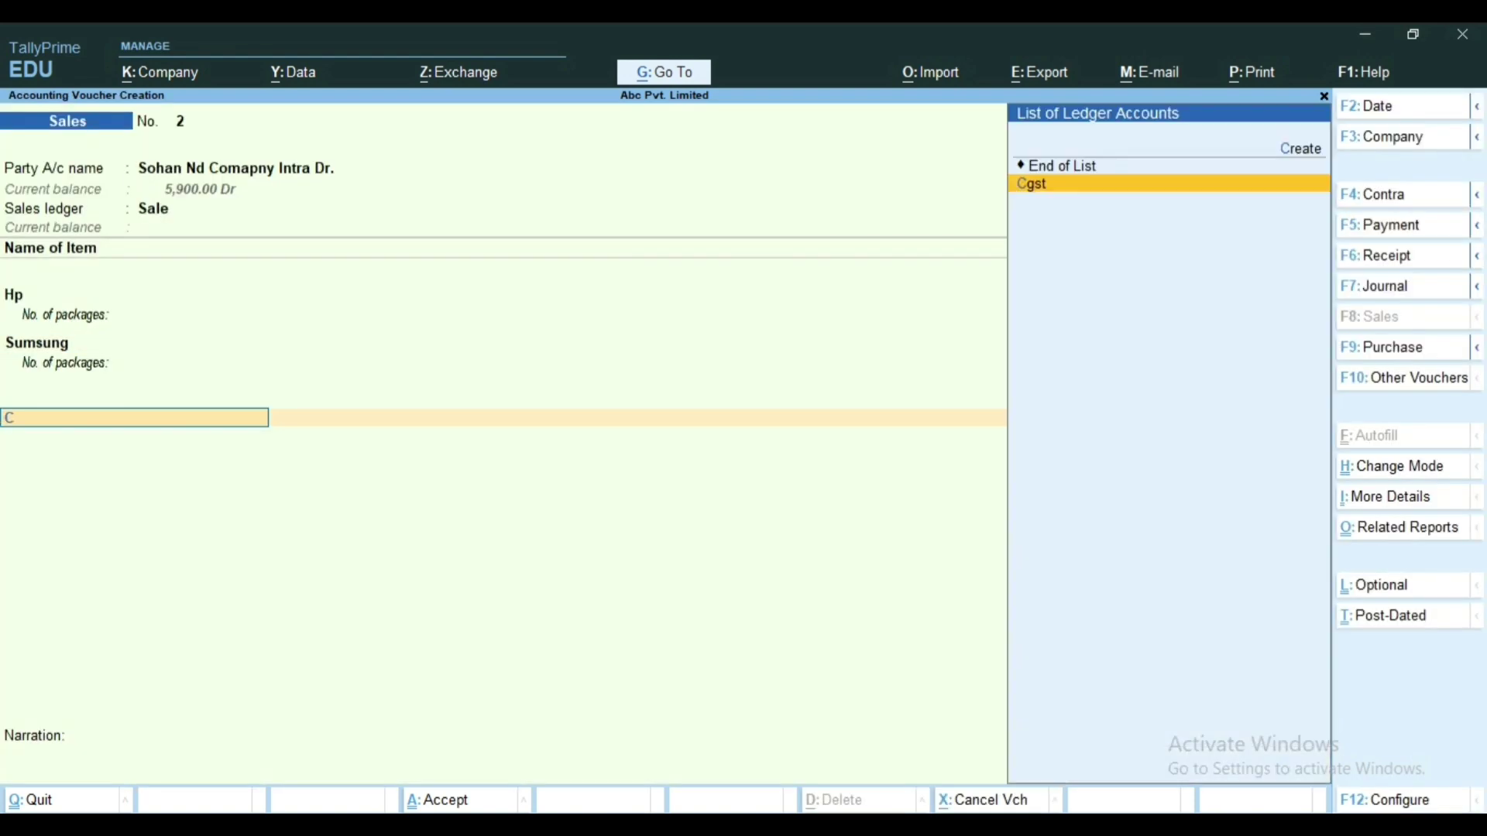
{"action": "key", "text": "Return"}
{"action": "key", "text": "Return"}
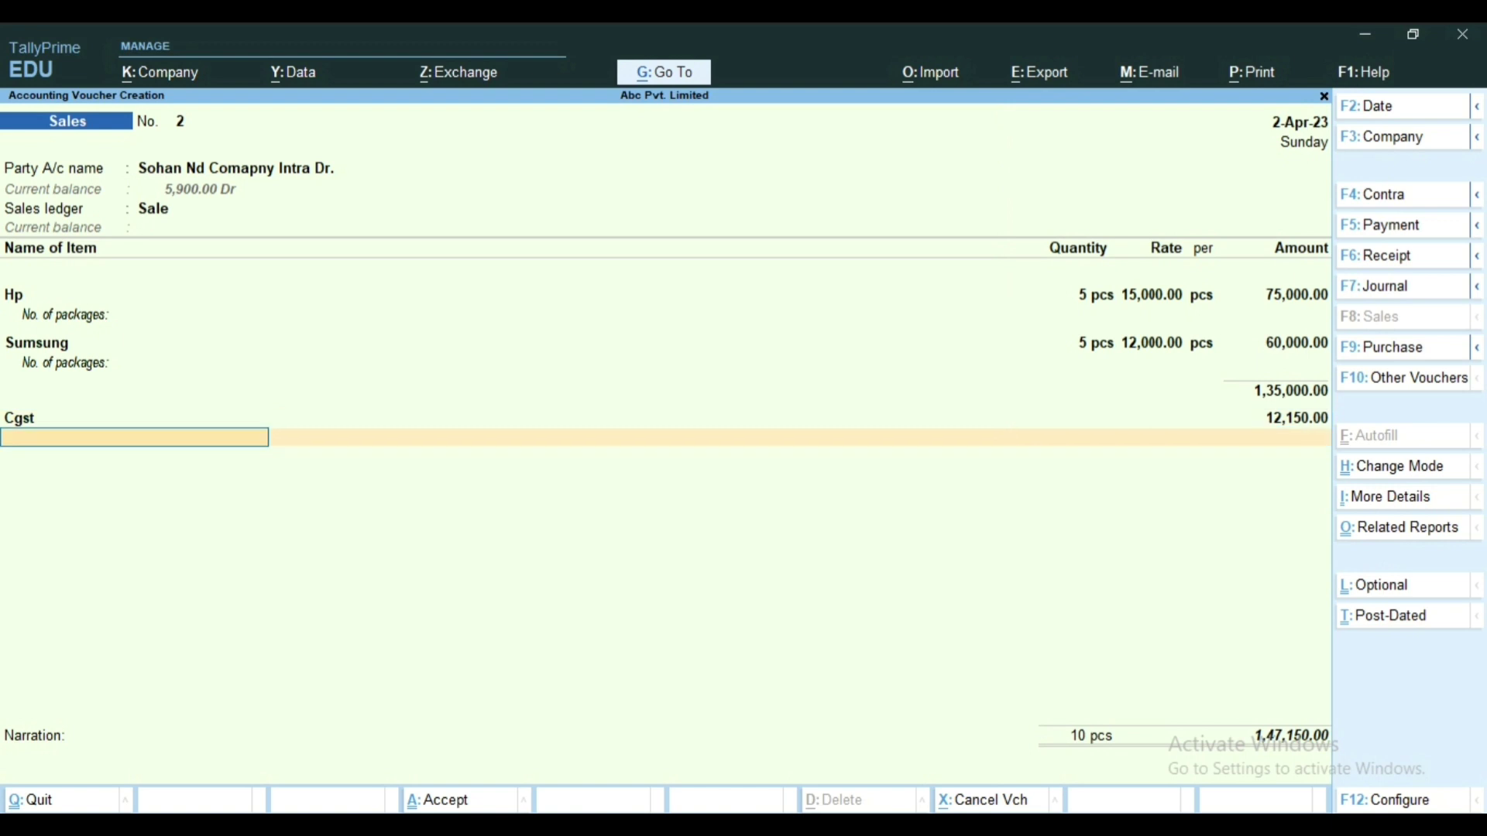
{"action": "type", "text": "S"}
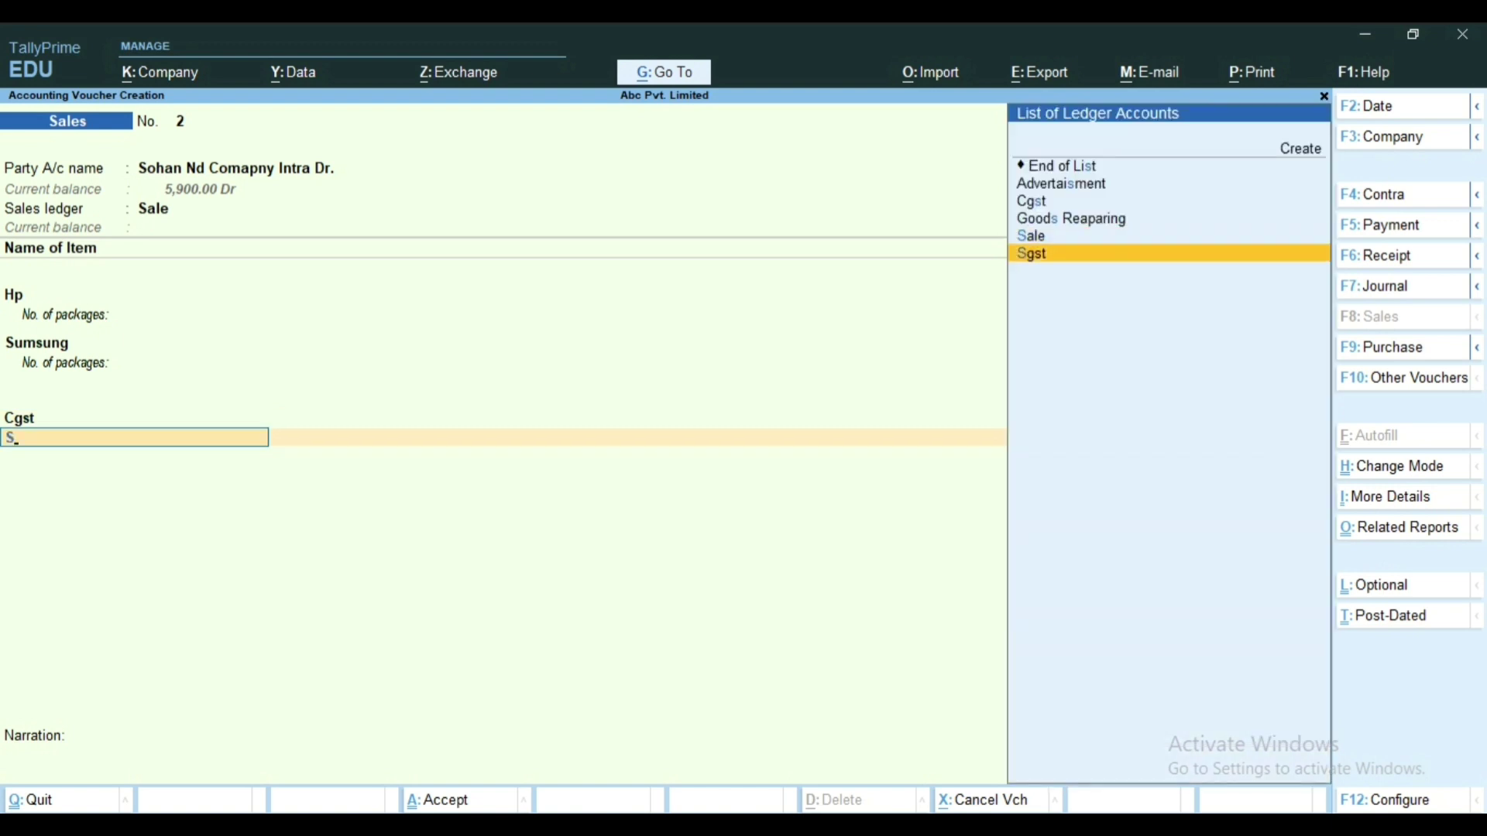
{"action": "key", "text": "Return"}
{"action": "key", "text": "Return"}
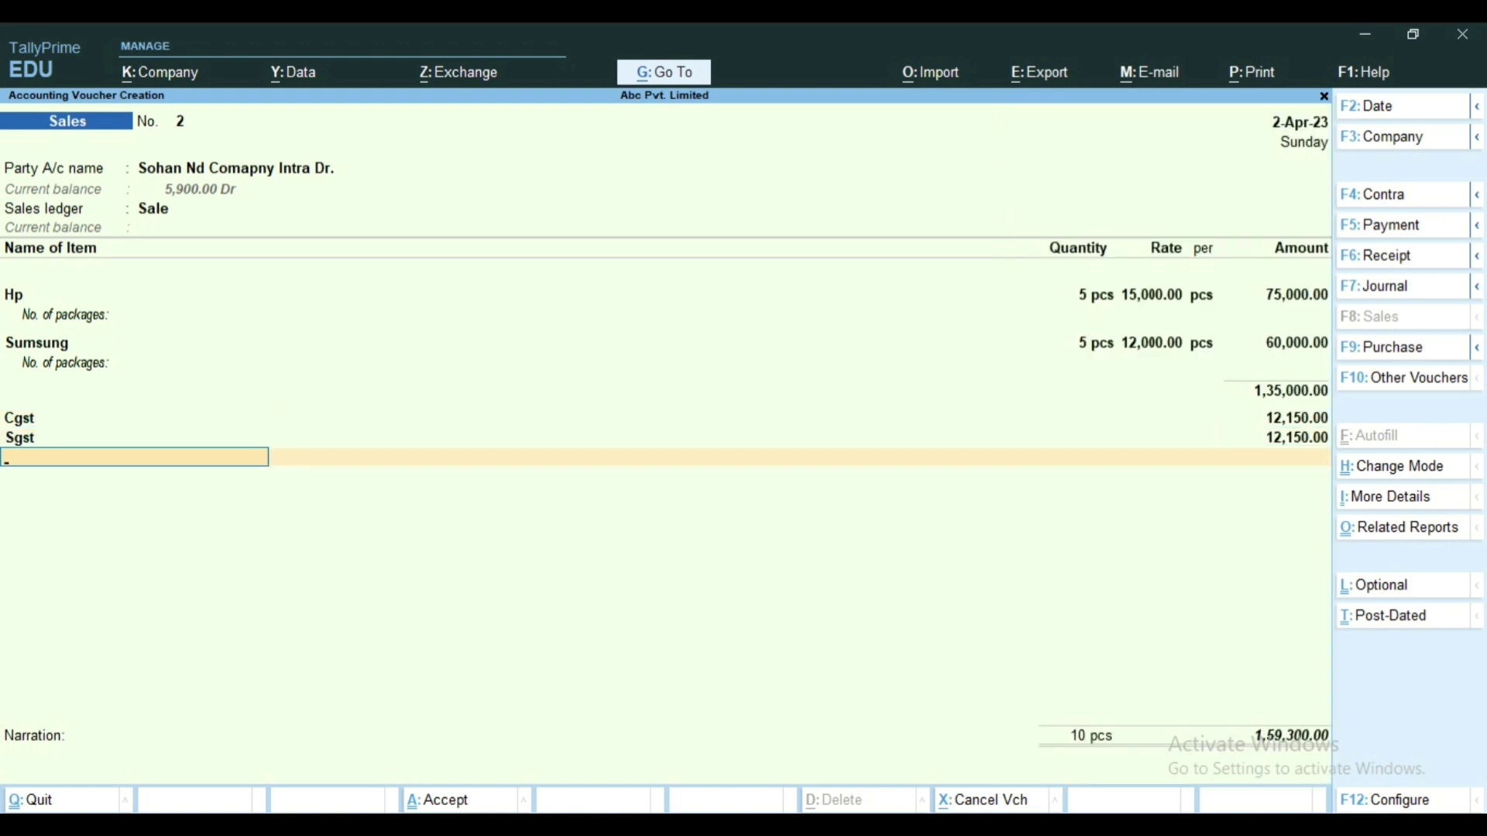
Step: Save the sales voucher with an empty narration and return to the Gateway of Tally
{"action": "key", "text": "Return"}
{"action": "key", "text": "Return"}
{"action": "key", "text": "Return"}
{"action": "key", "text": "Return"}
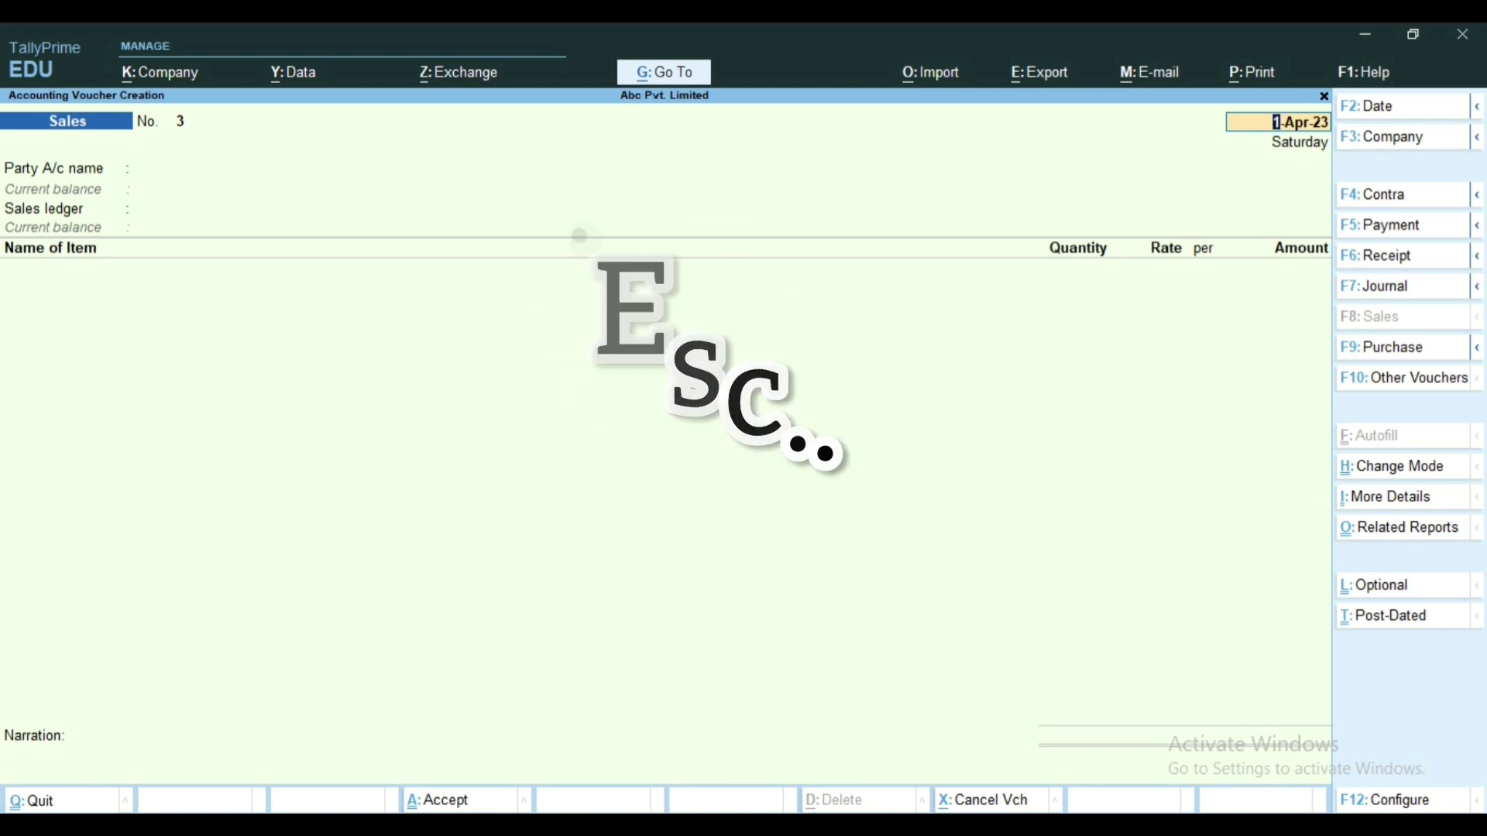
{"action": "key", "text": "Escape"}
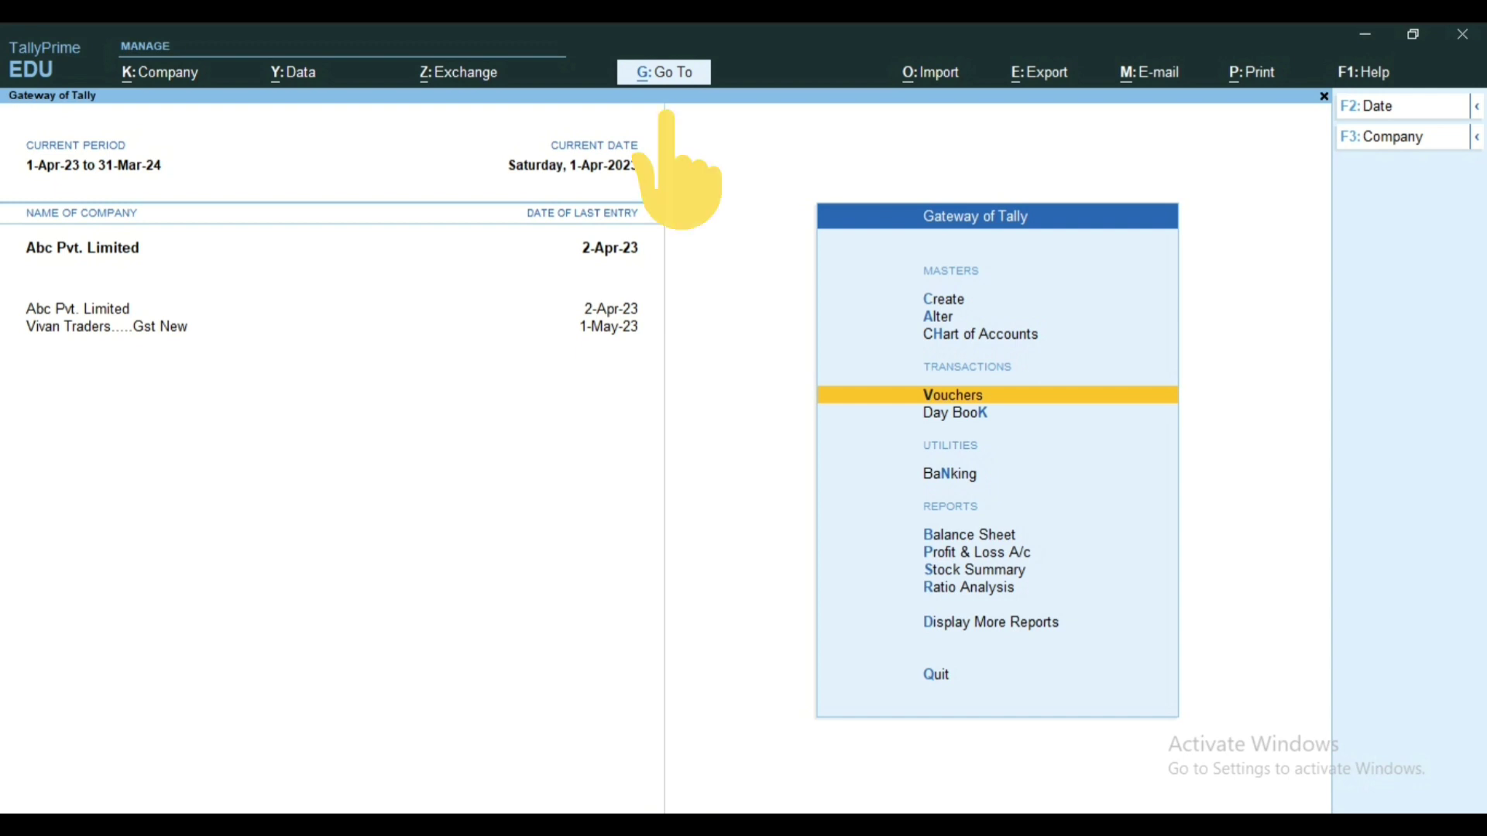
Step: Display the Godowns summary from the inventory books for the Primary godown
{"action": "key", "text": "d"}
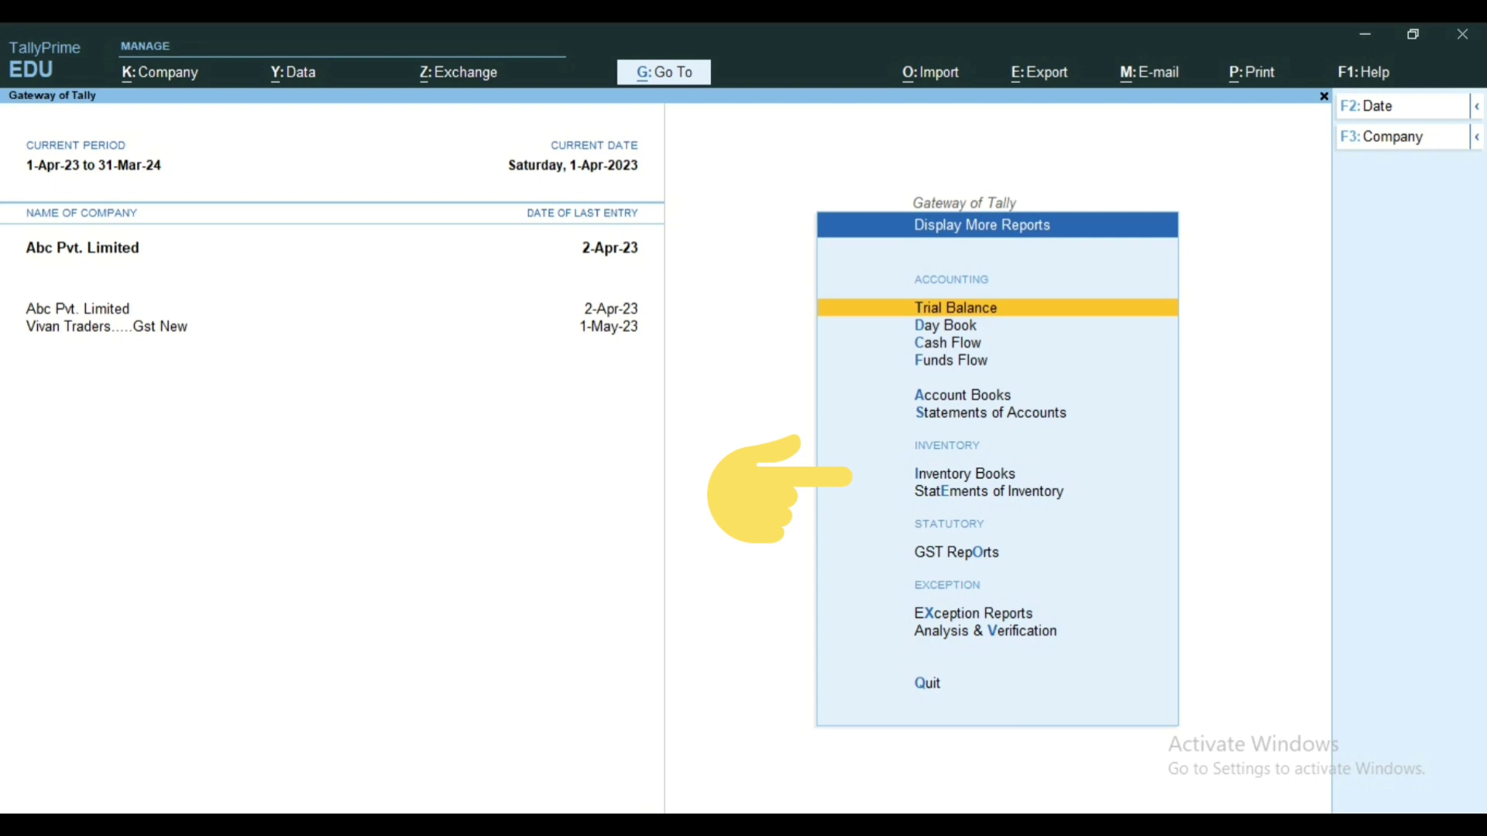
{"action": "key", "text": "i"}
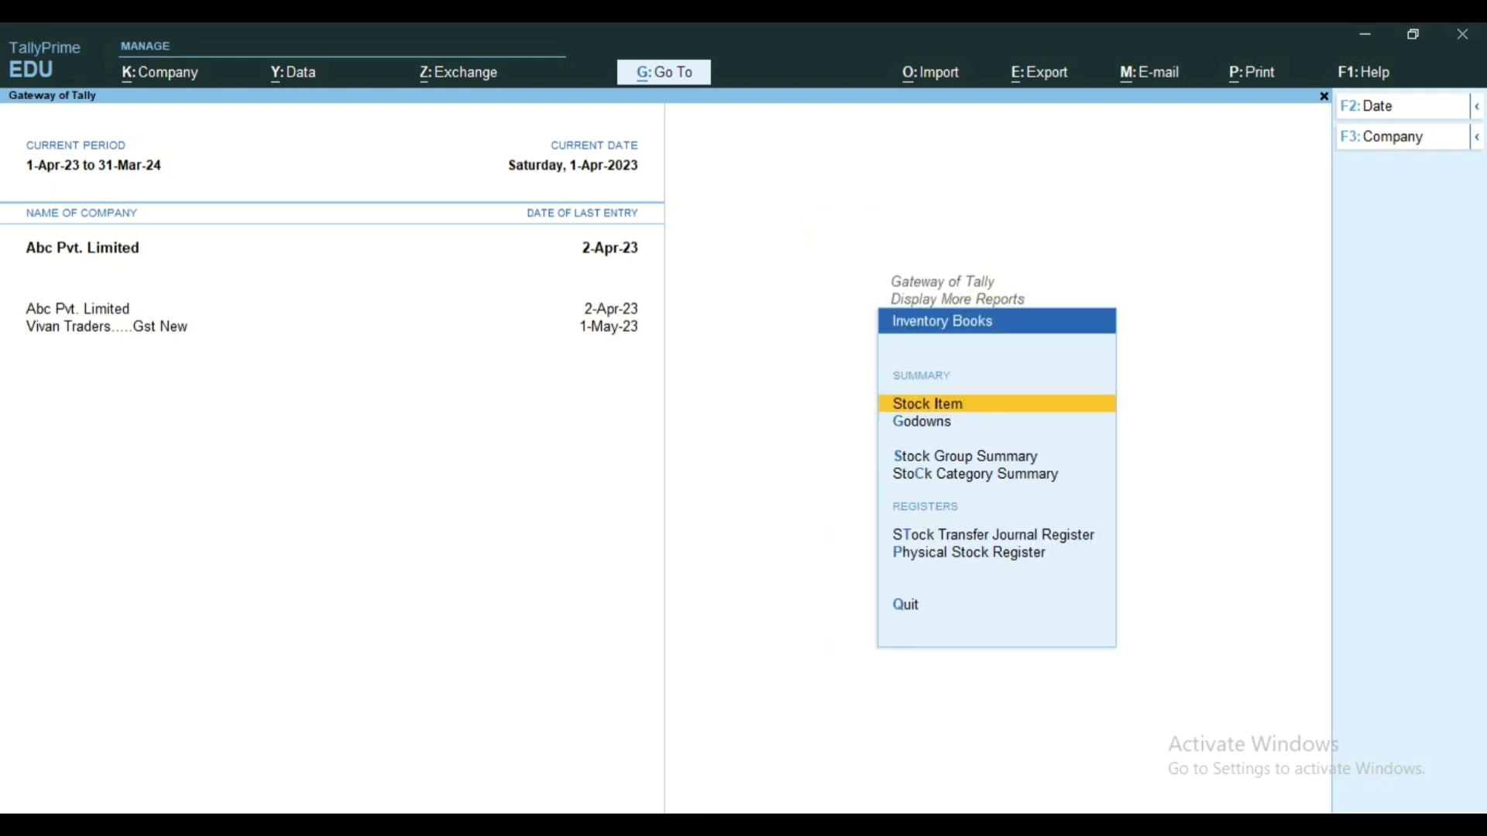
{"action": "key", "text": "Down"}
{"action": "key", "text": "Return"}
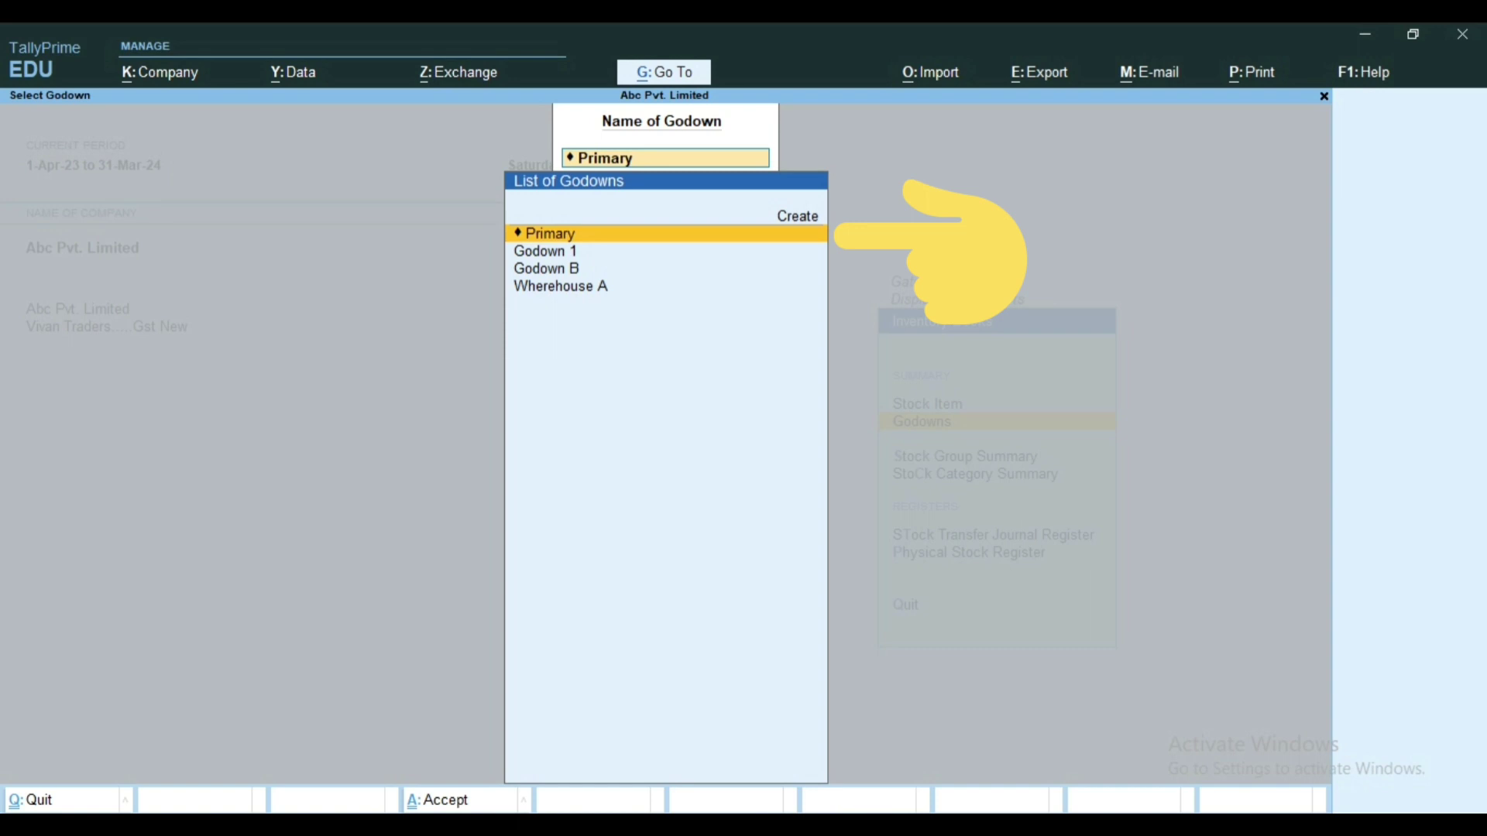
{"action": "key", "text": "Down"}
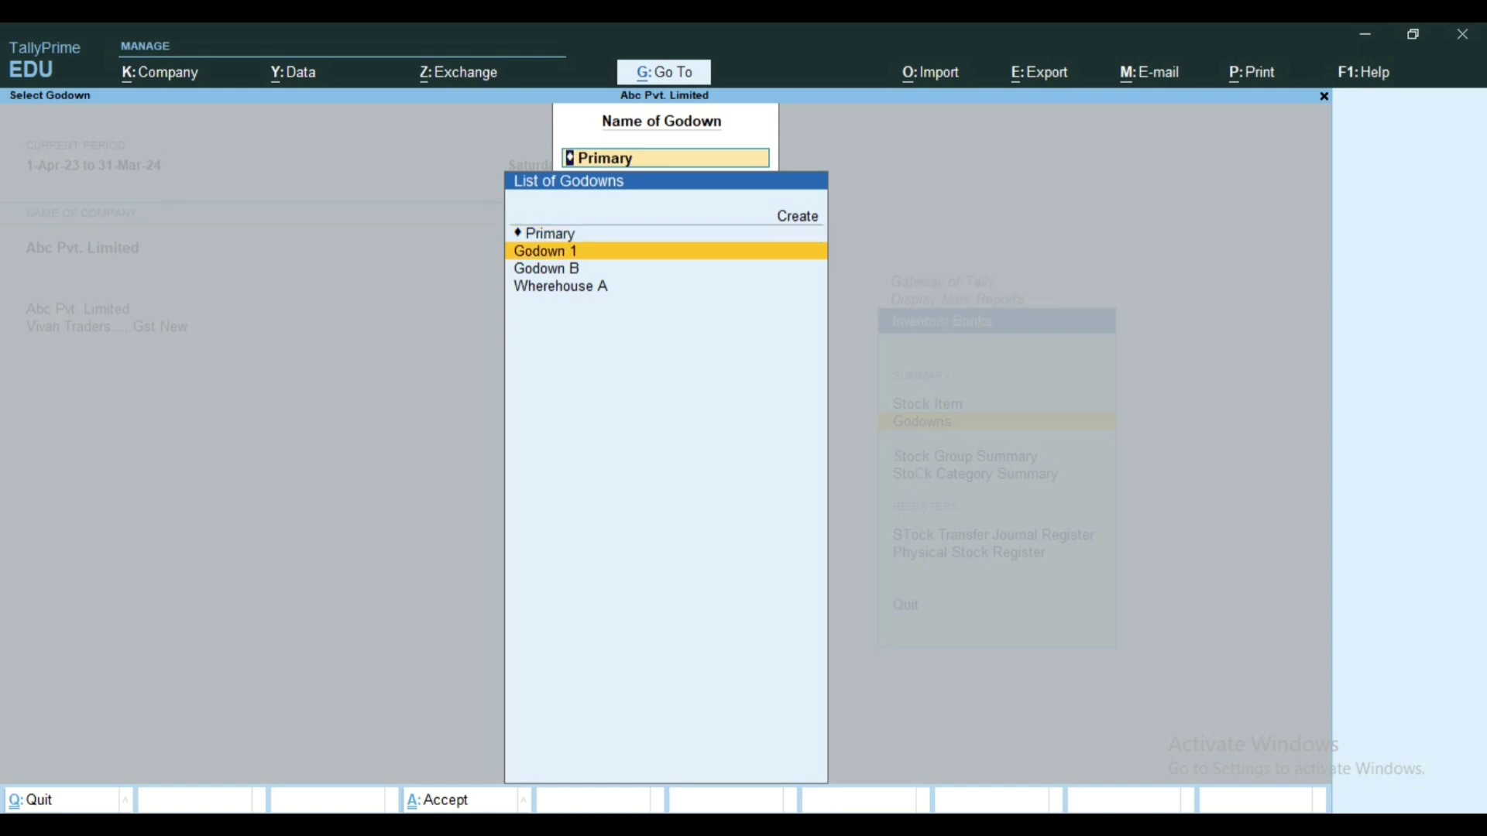
{"action": "key", "text": "Down"}
{"action": "key", "text": "Up"}
{"action": "key", "text": "Up"}
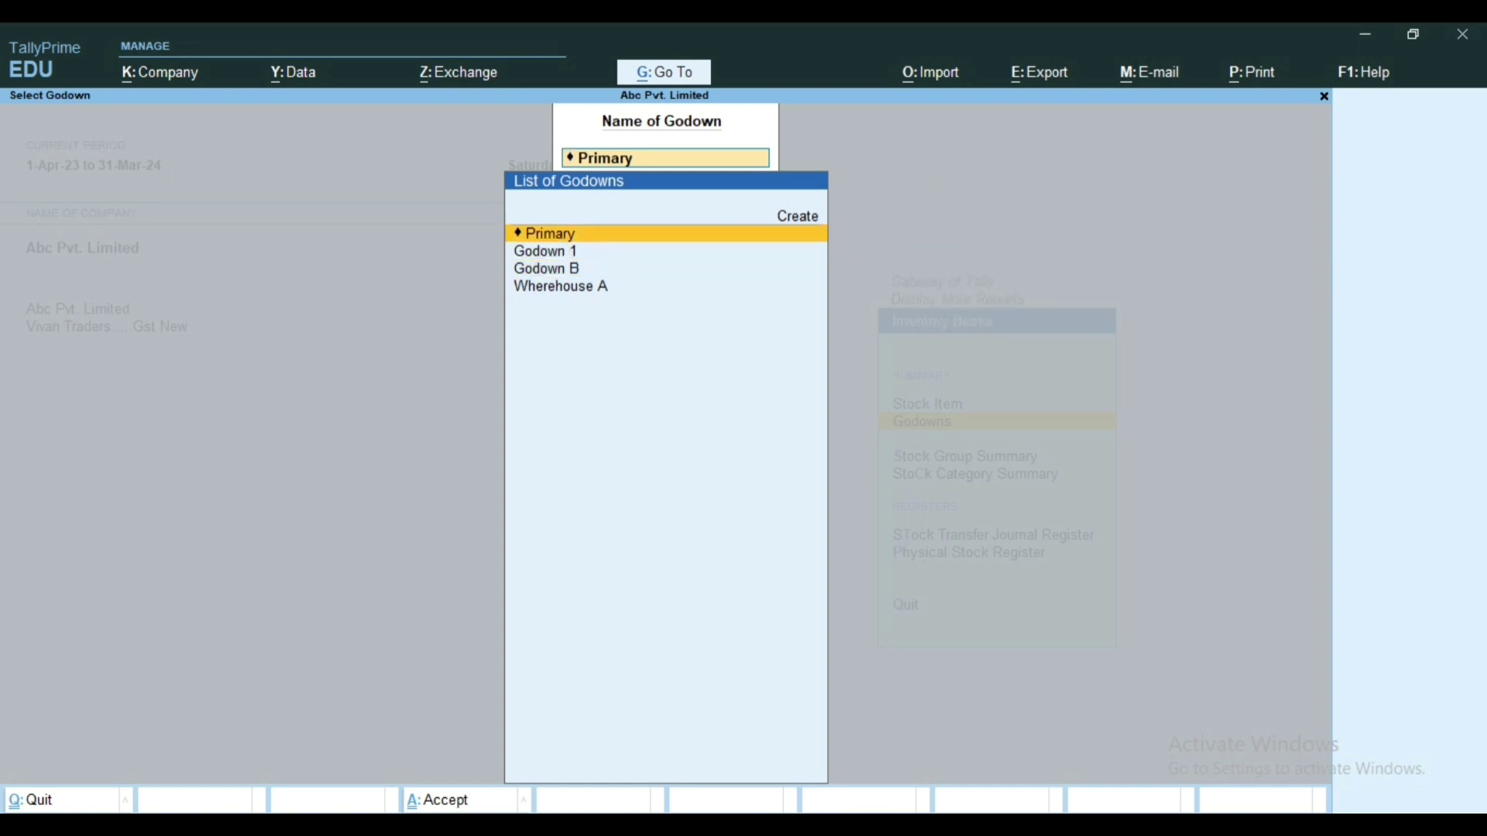
{"action": "key", "text": "Return"}
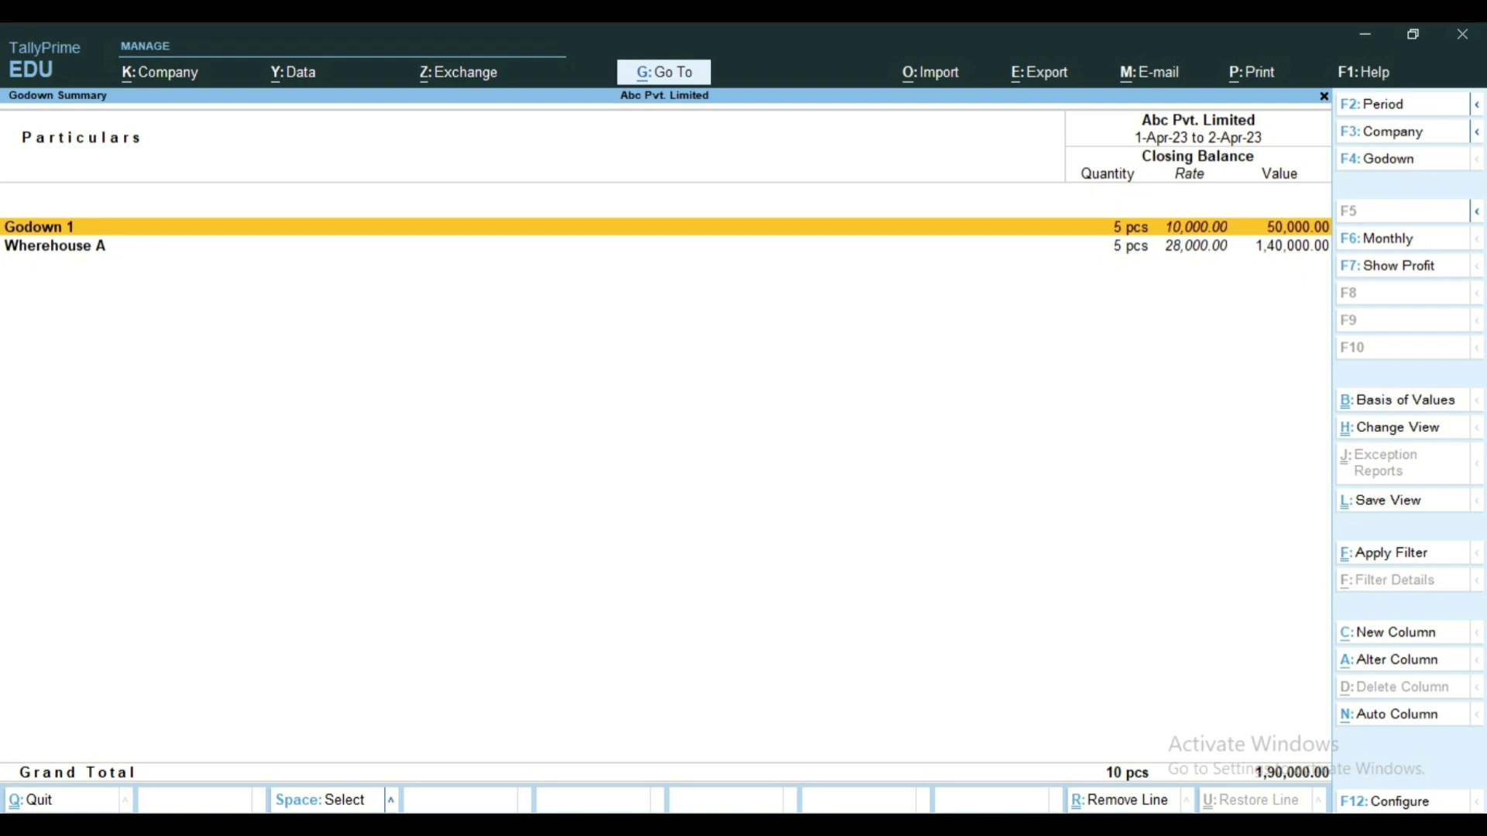
Step: Examine the Cell stock group and its items in Godown 1, and return to the summary of all godowns
{"action": "key", "text": "Return"}
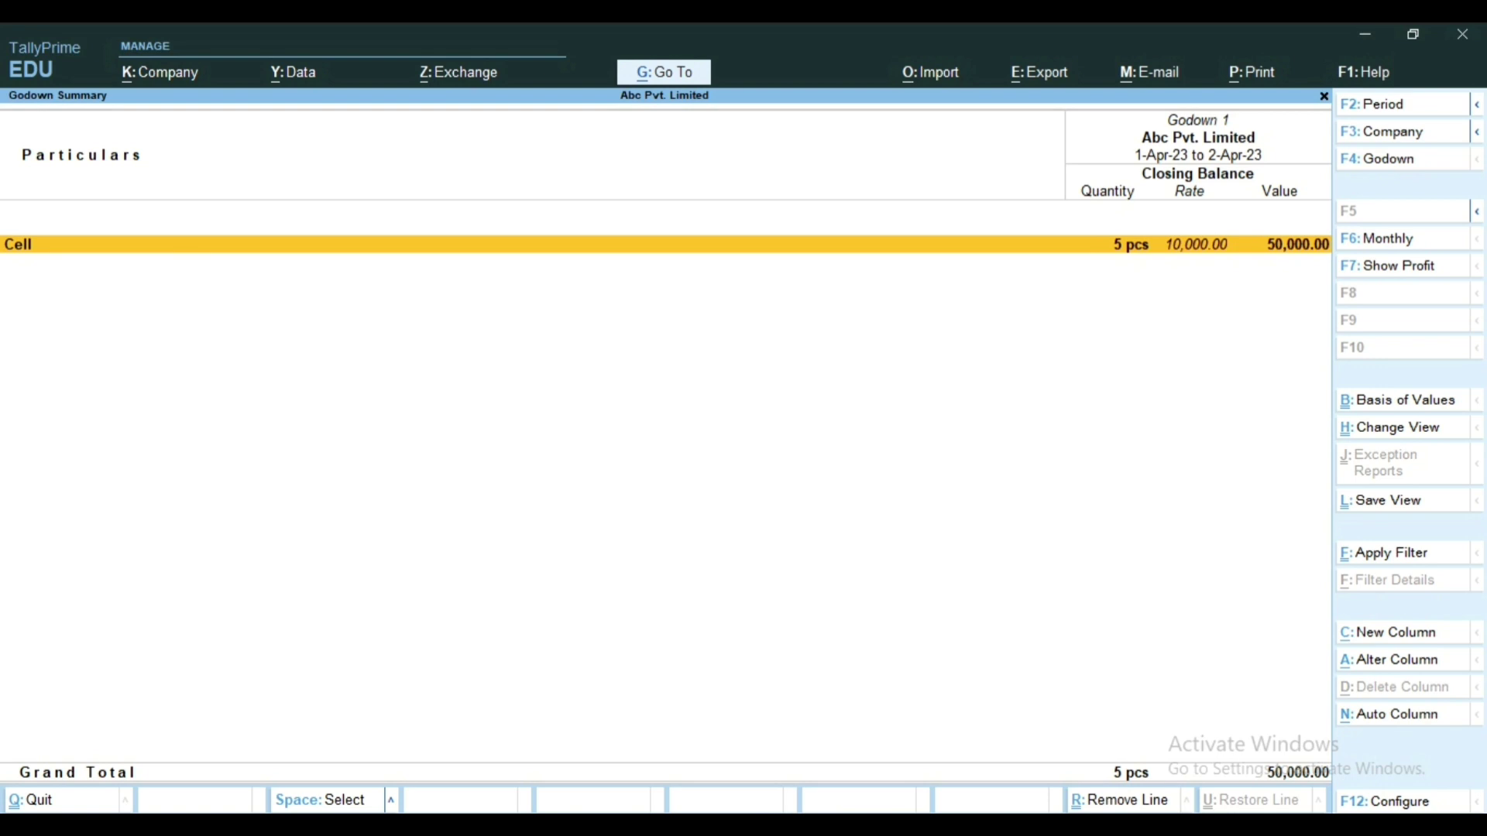
{"action": "key", "text": "Return"}
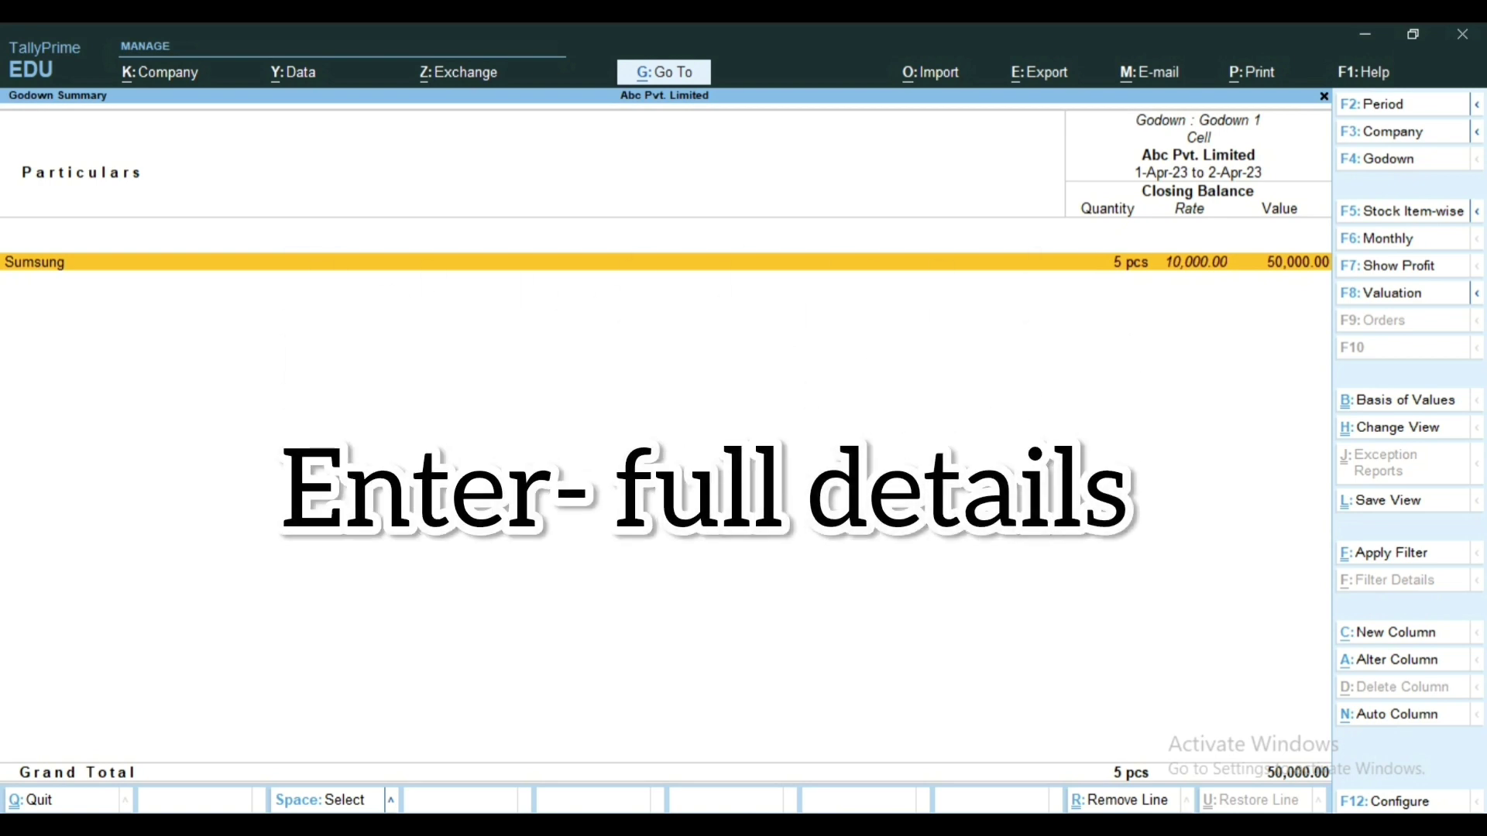
{"action": "key", "text": "Escape"}
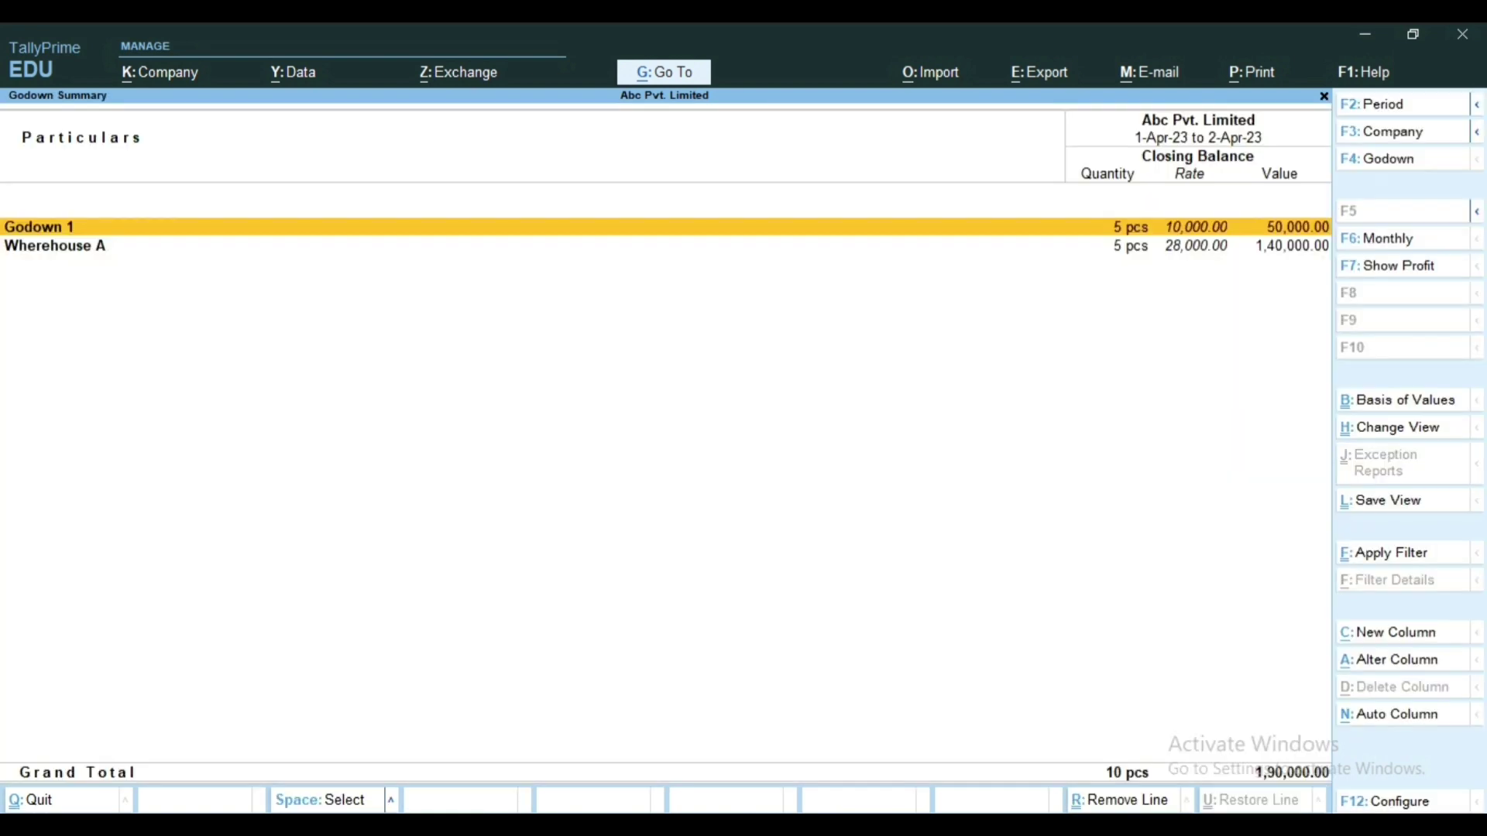
Step: Configure the godown summary to show the opening balance and goods inwards
{"action": "key", "text": "F12"}
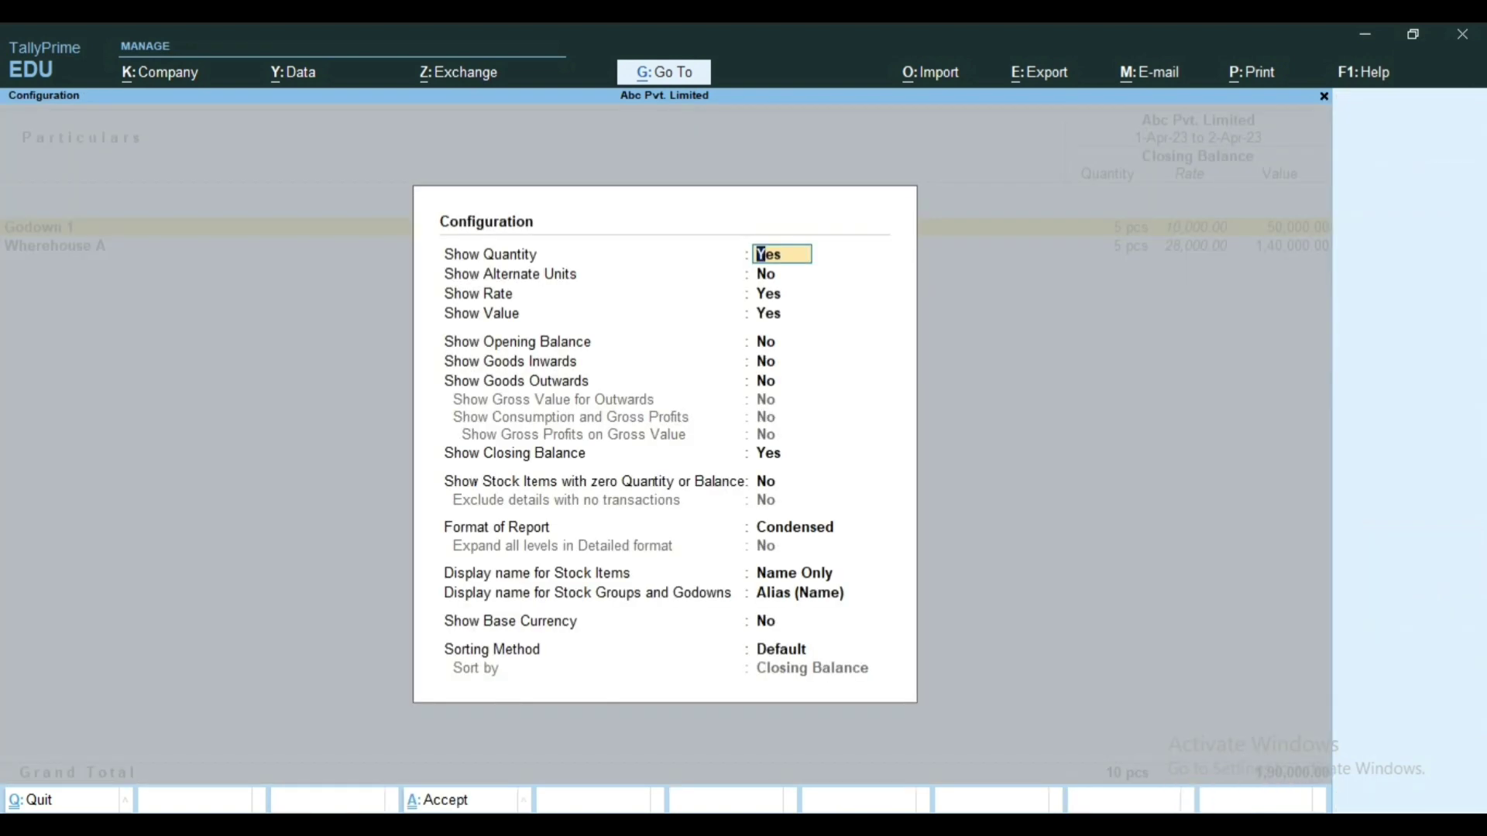
{"action": "key", "text": "Return"}
{"action": "key", "text": "Return"}
{"action": "key", "text": "Return"}
{"action": "key", "text": "Return"}
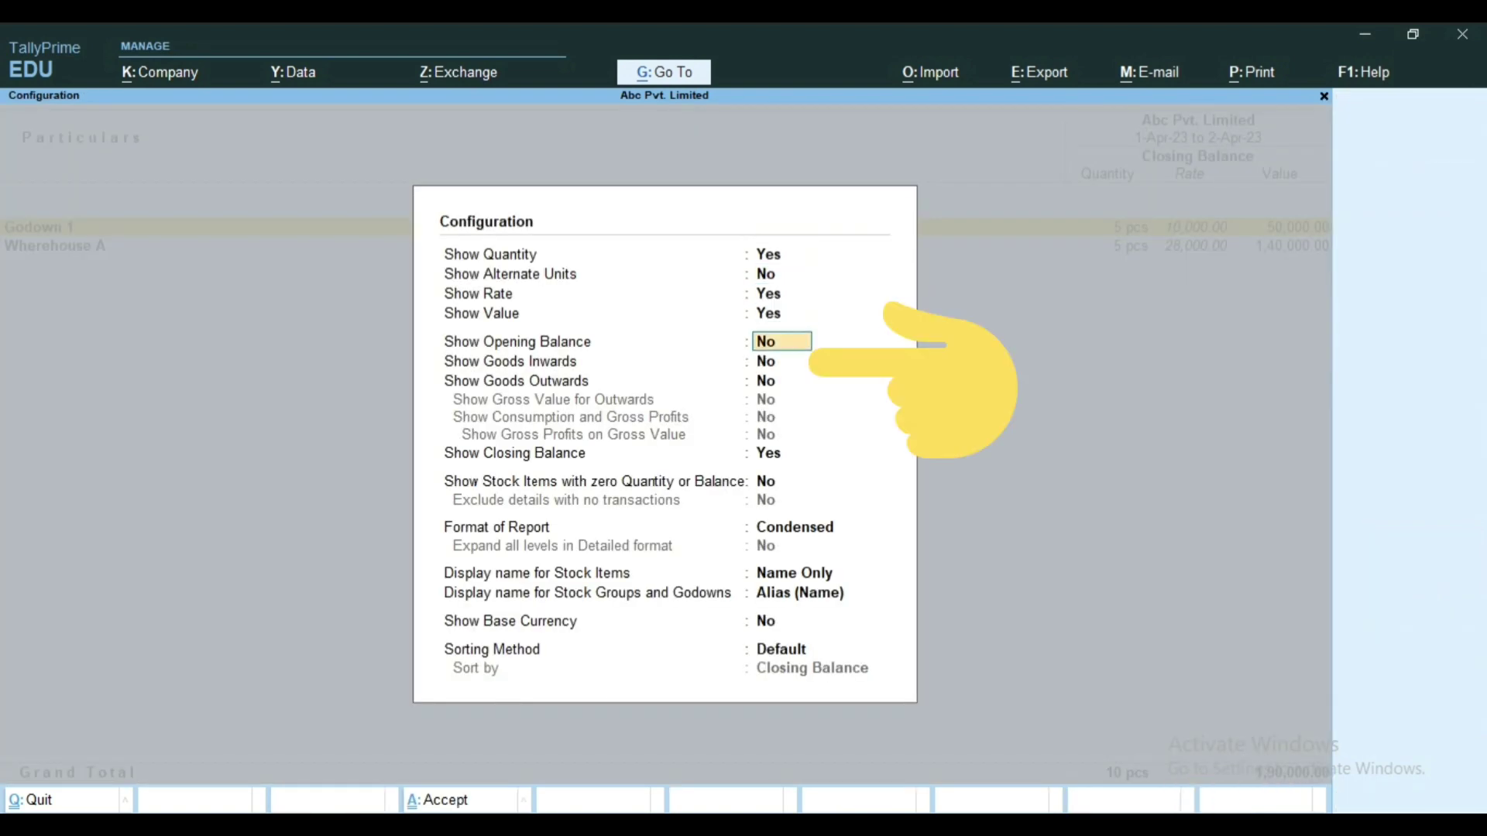
{"action": "type", "text": "y"}
{"action": "key", "text": "Return"}
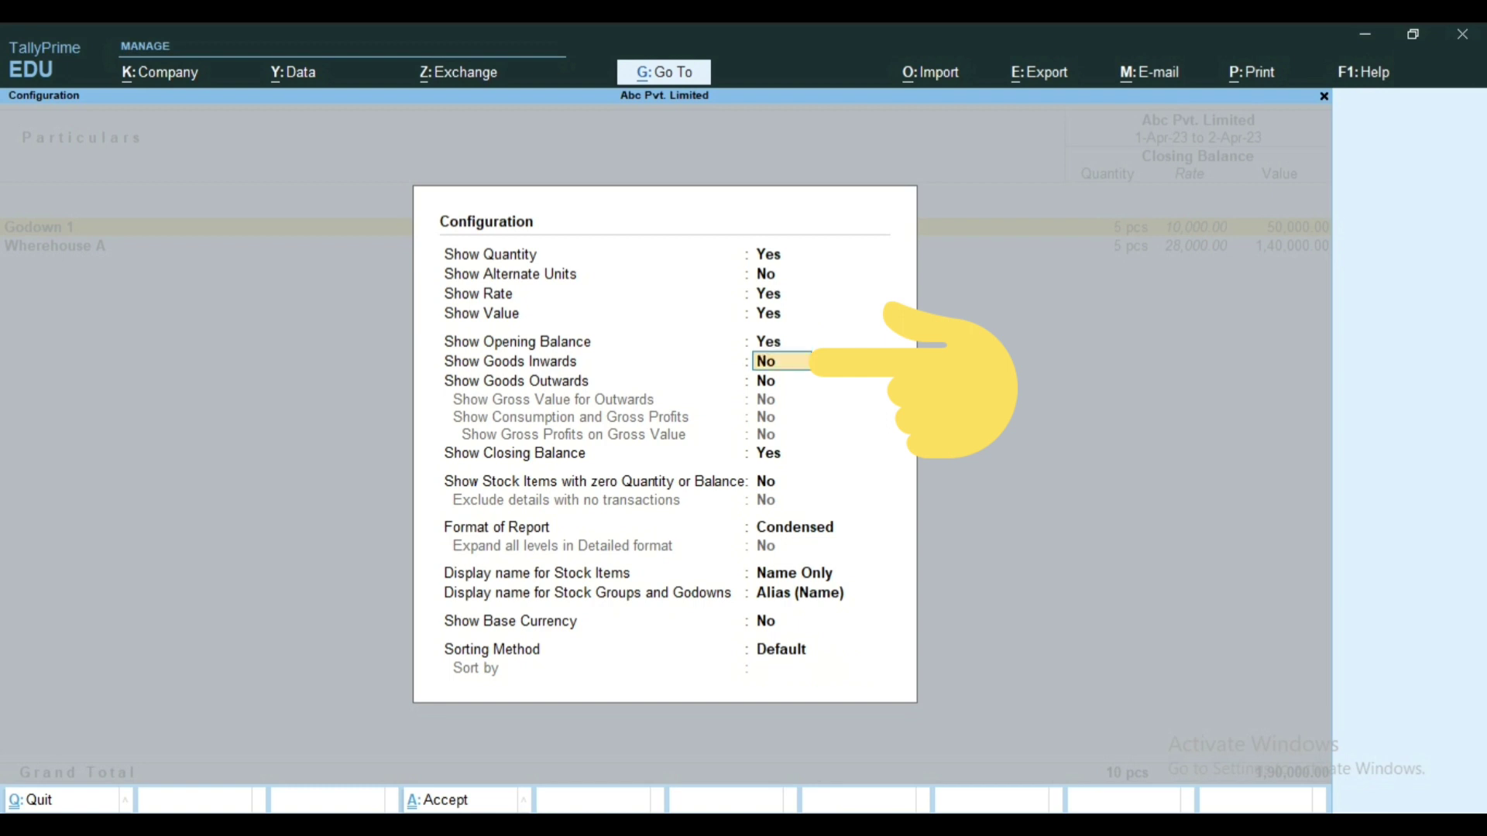
{"action": "type", "text": "y"}
{"action": "key", "text": "Return"}
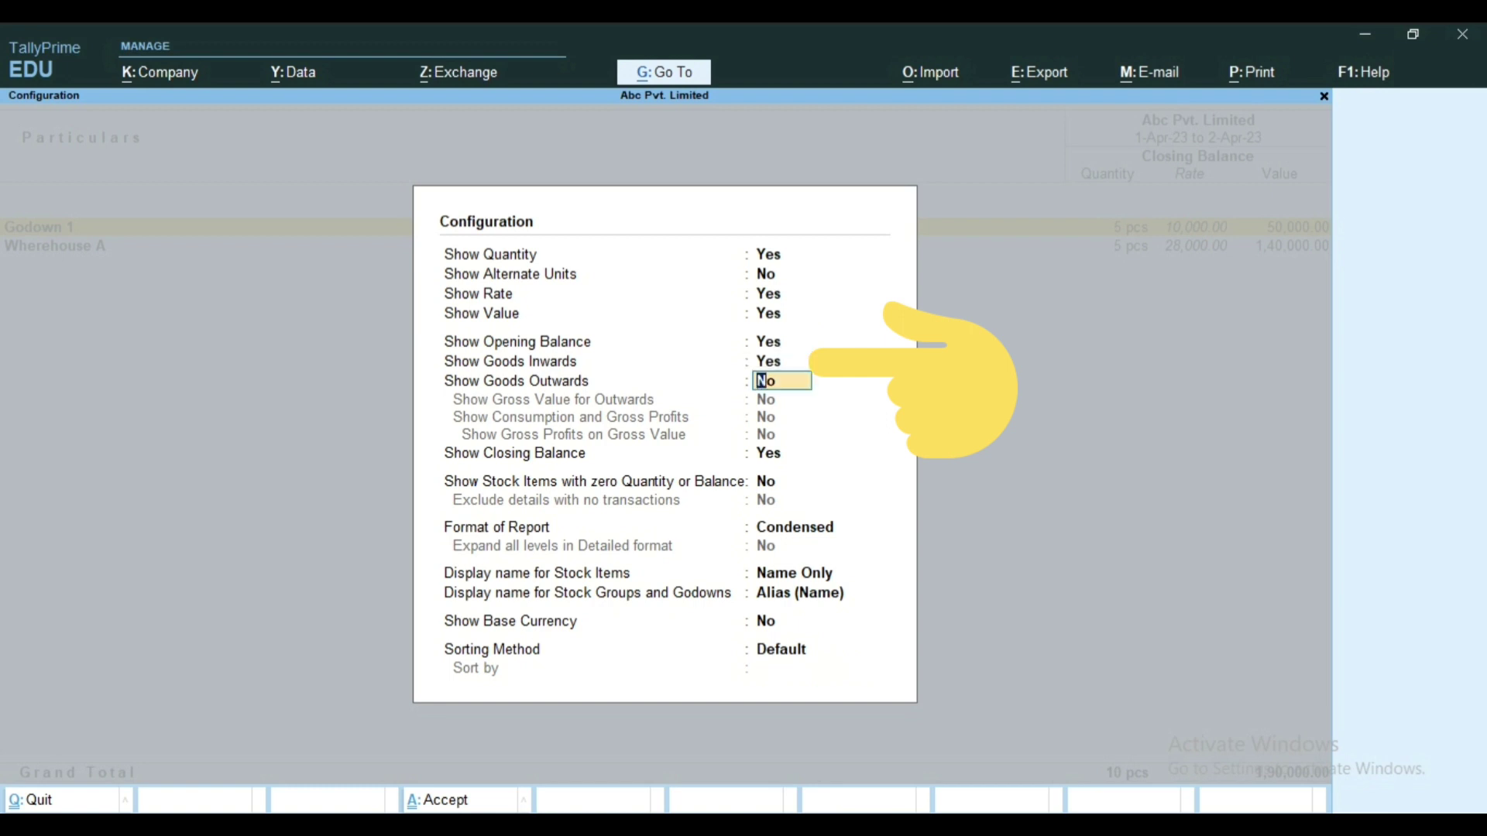
Step: Enable goods outwards in the summary configuration, keep the remaining options unchanged, and apply the settings
{"action": "type", "text": "y"}
{"action": "key", "text": "Return"}
{"action": "key", "text": "Return"}
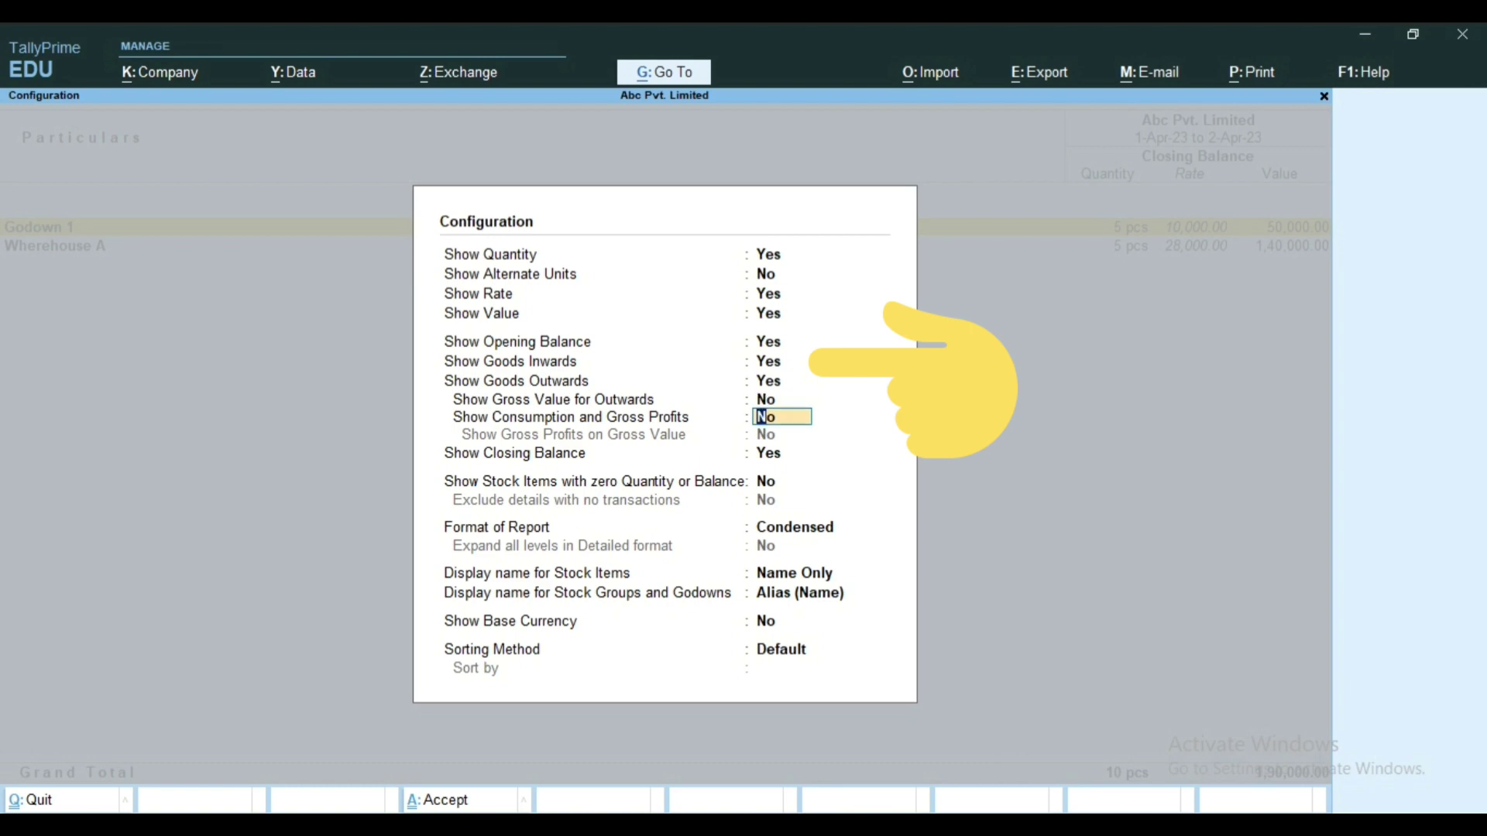
{"action": "key", "text": "Return"}
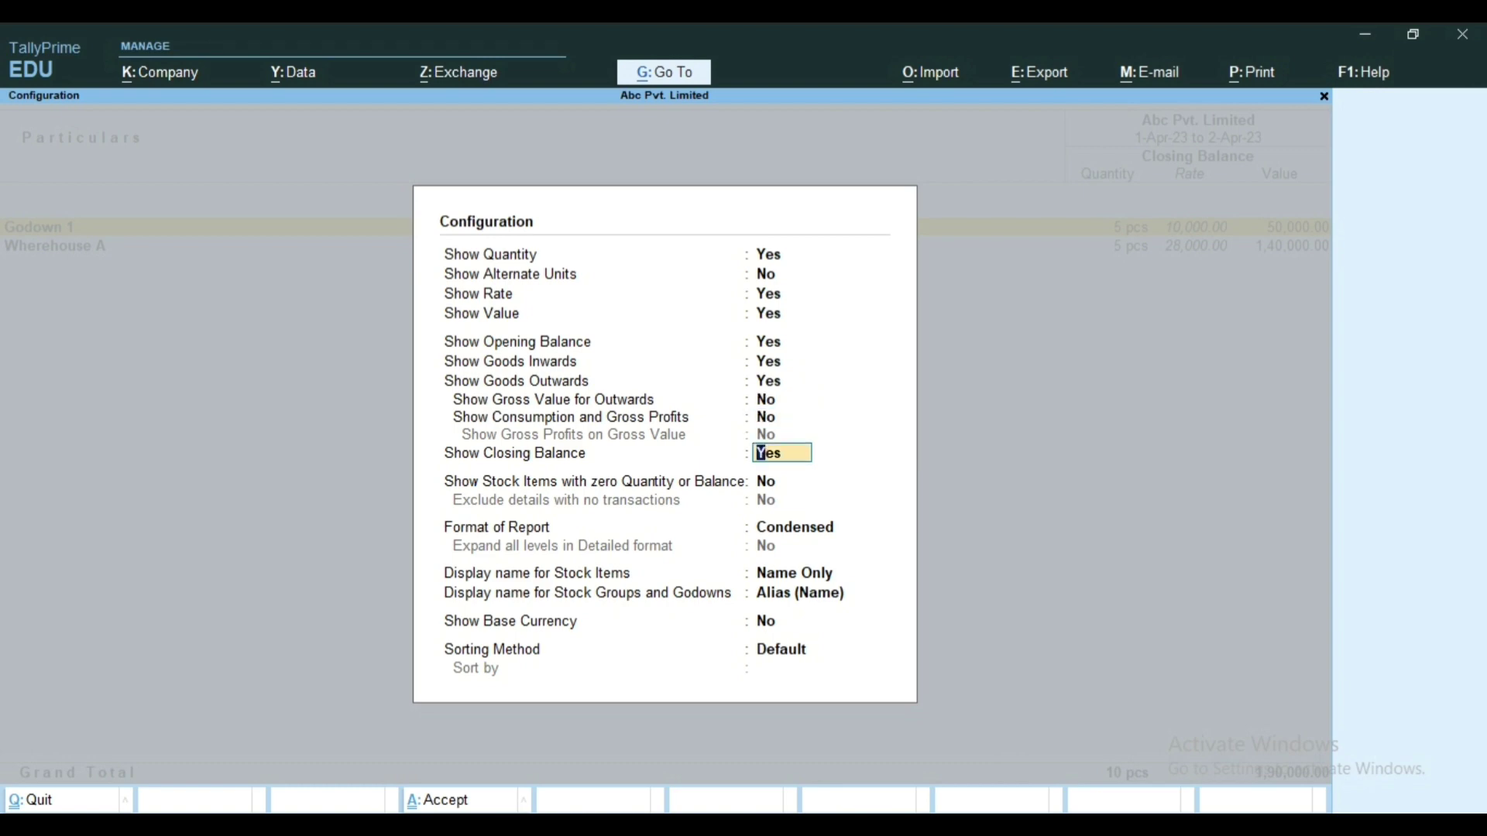
{"action": "key", "text": "Return"}
{"action": "key", "text": "Return"}
{"action": "key", "text": "Return"}
{"action": "key", "text": "Return"}
{"action": "key", "text": "Return"}
{"action": "key", "text": "Return"}
{"action": "key", "text": "Return"}
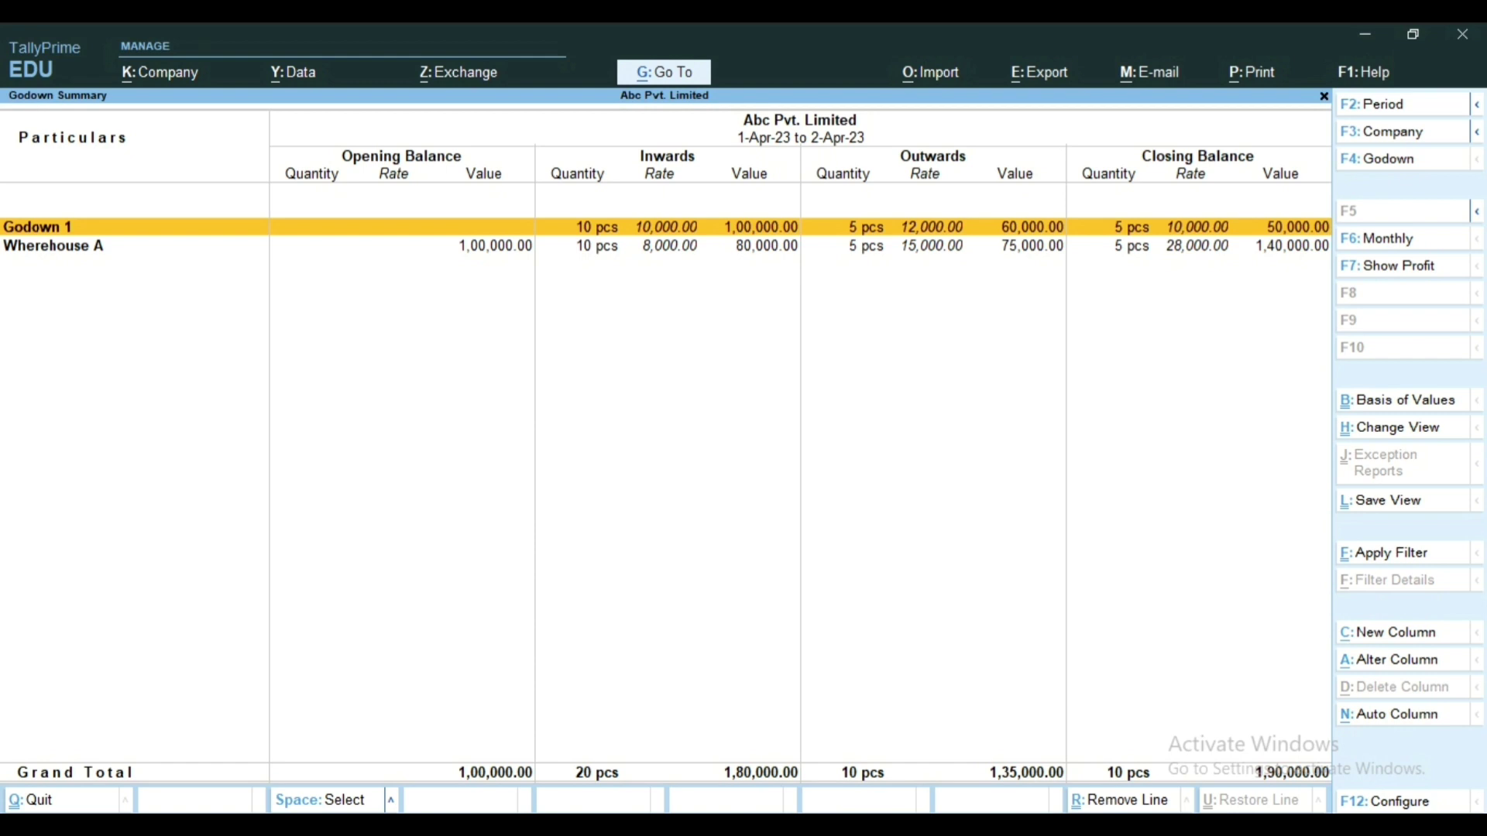
Step: Drill down from Wherehouse A through the Laptope group to the monthly summary of the item Hp
{"action": "key", "text": "Down"}
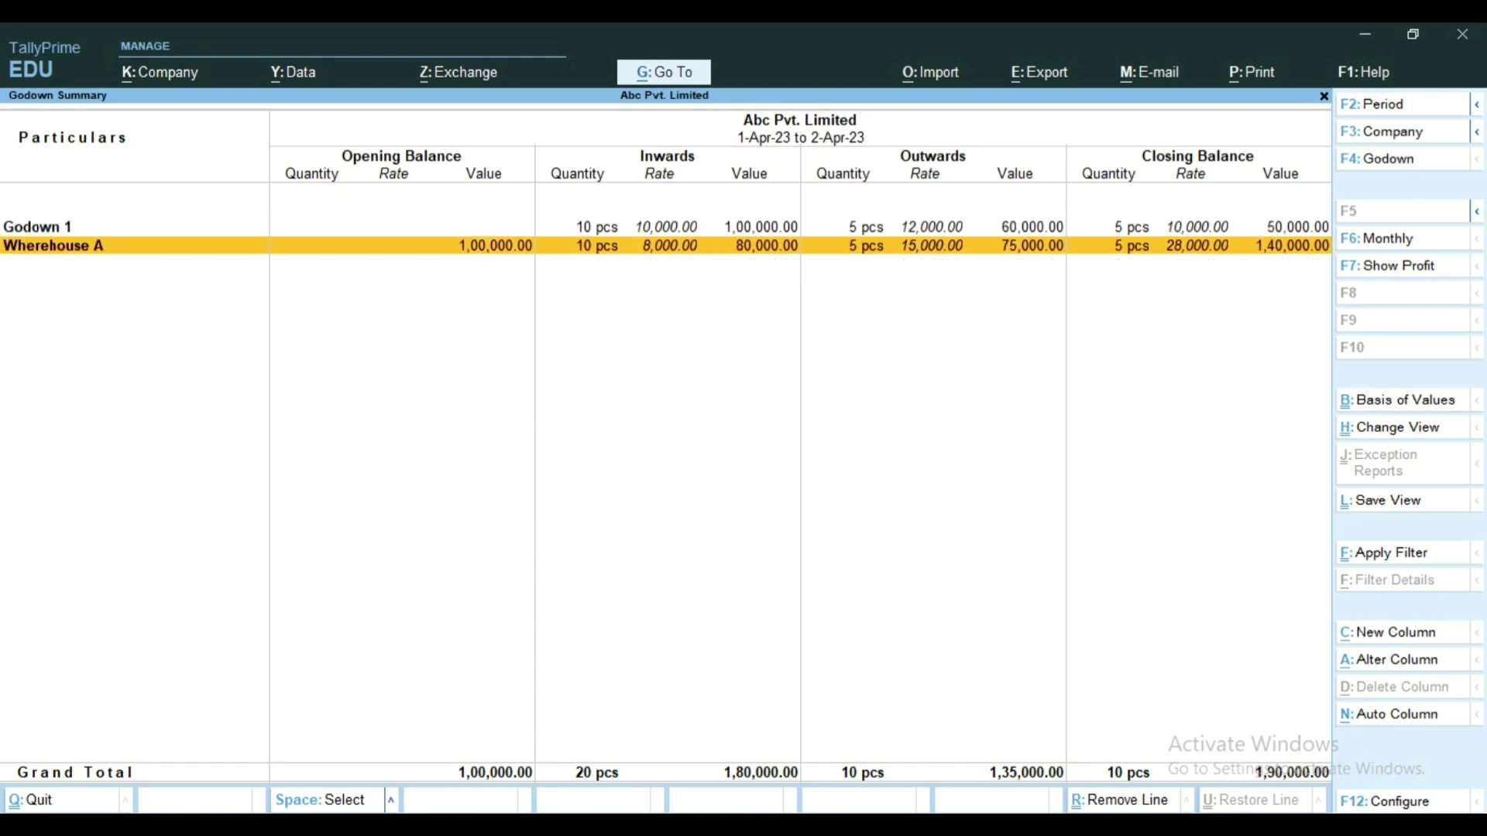
{"action": "key", "text": "Up"}
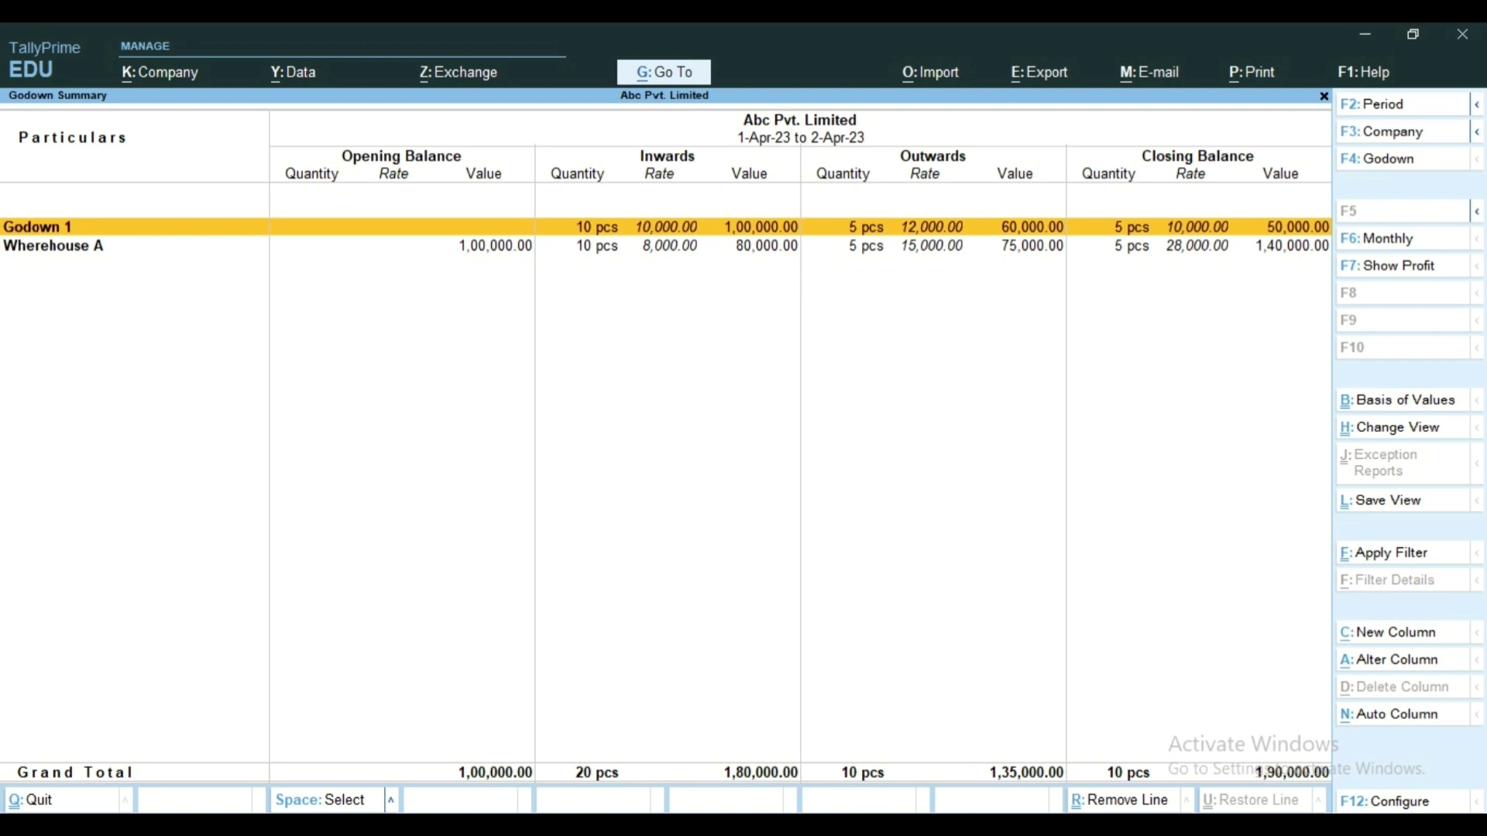
{"action": "key", "text": "Down"}
{"action": "key", "text": "Return"}
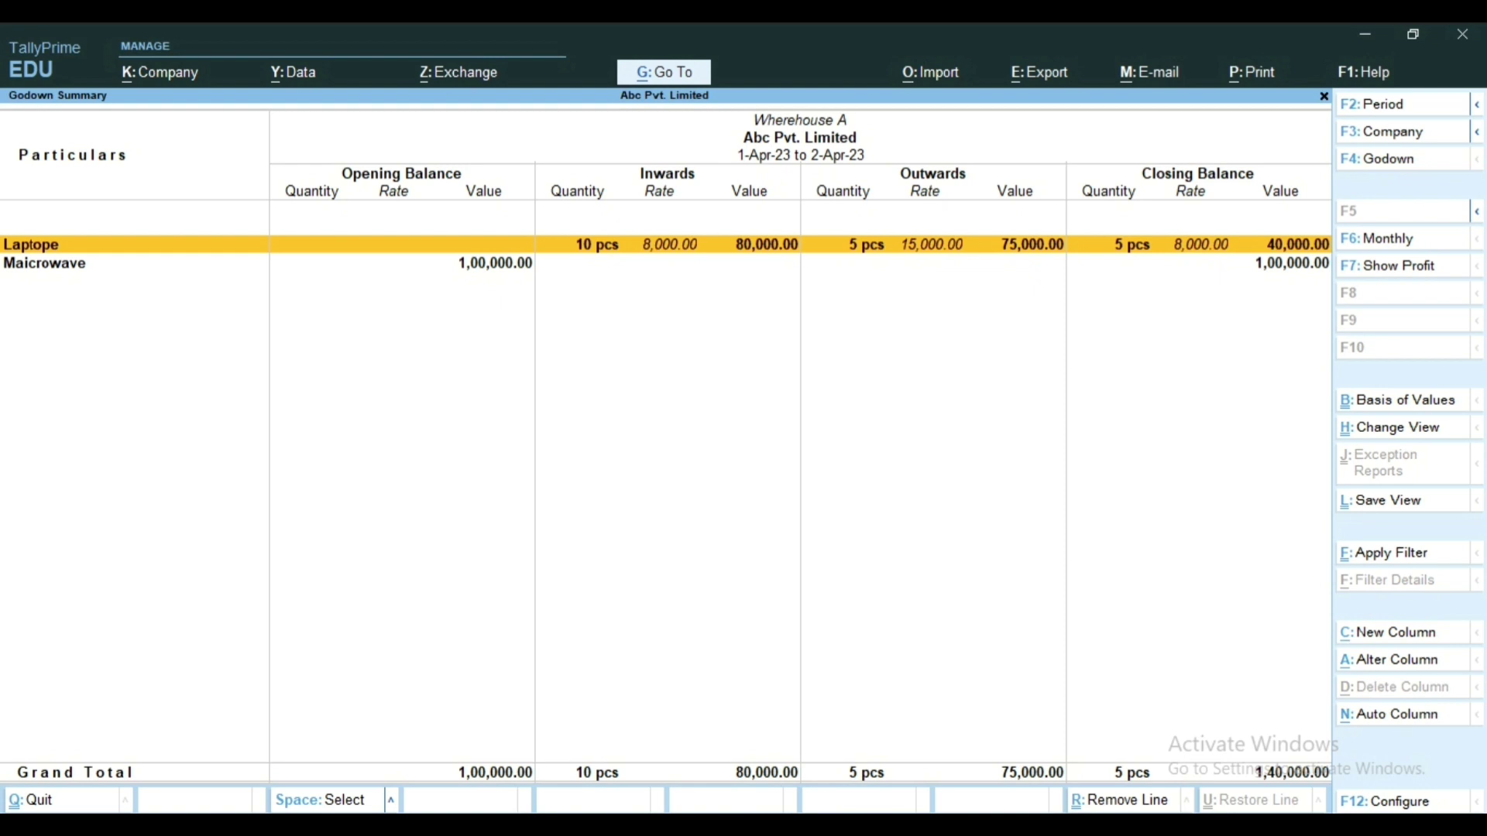
{"action": "key", "text": "Return"}
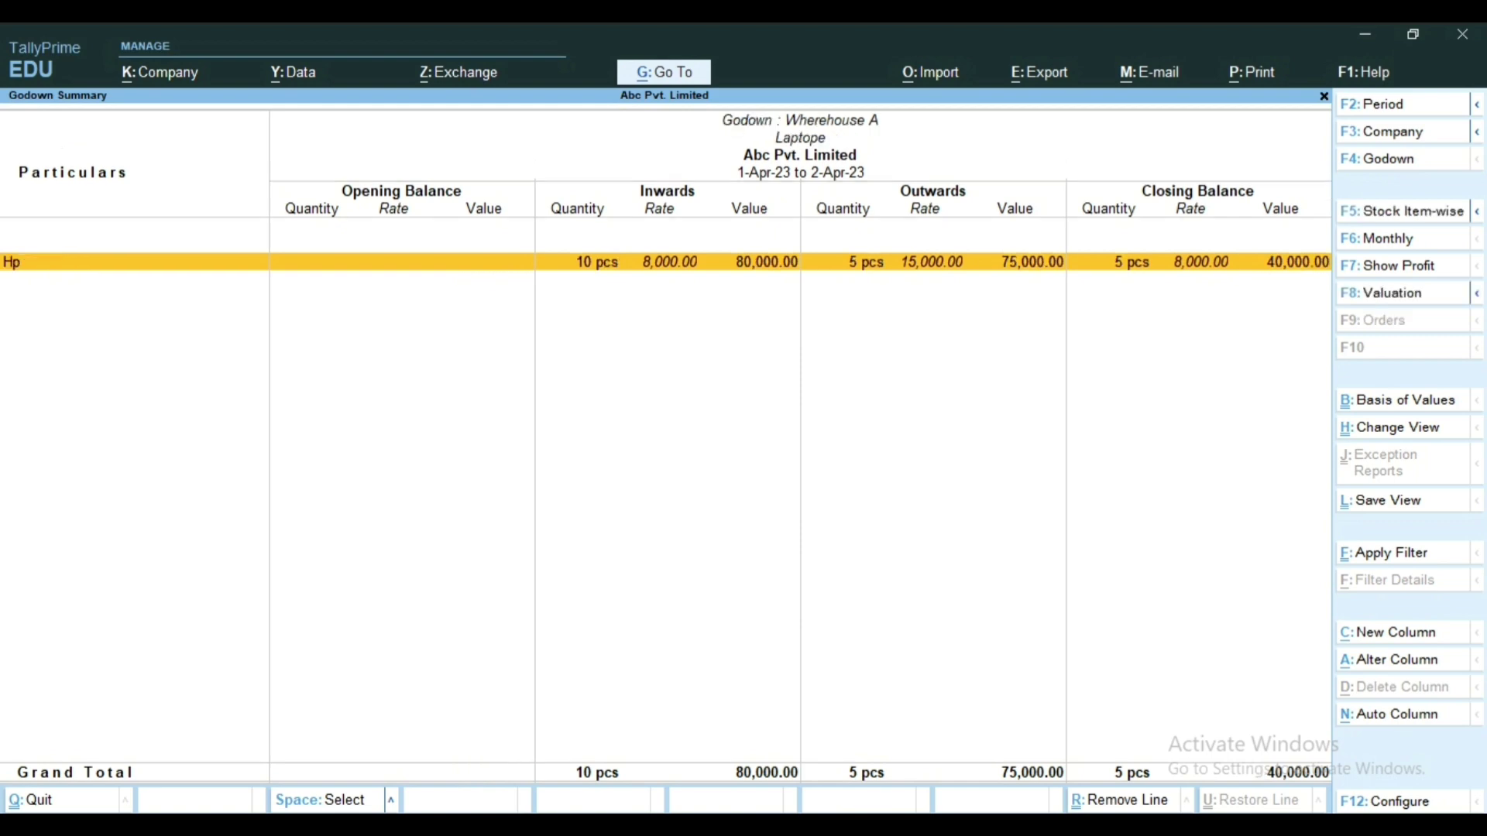
{"action": "key", "text": "Return"}
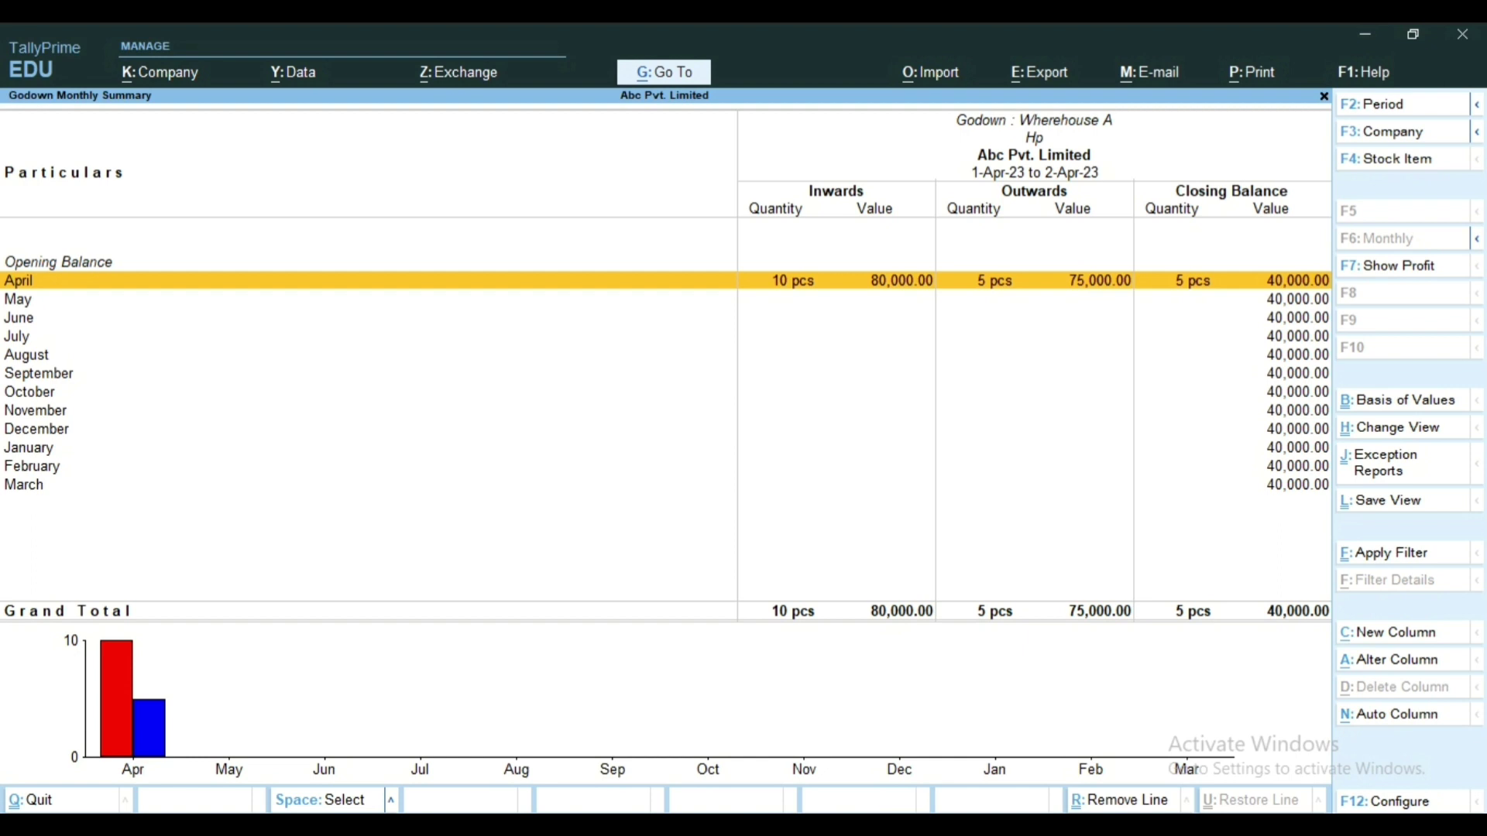
Step: Examine the April vouchers of the item Hp in Wherehouse A, and return to the summary of all godowns
{"action": "key", "text": "Return"}
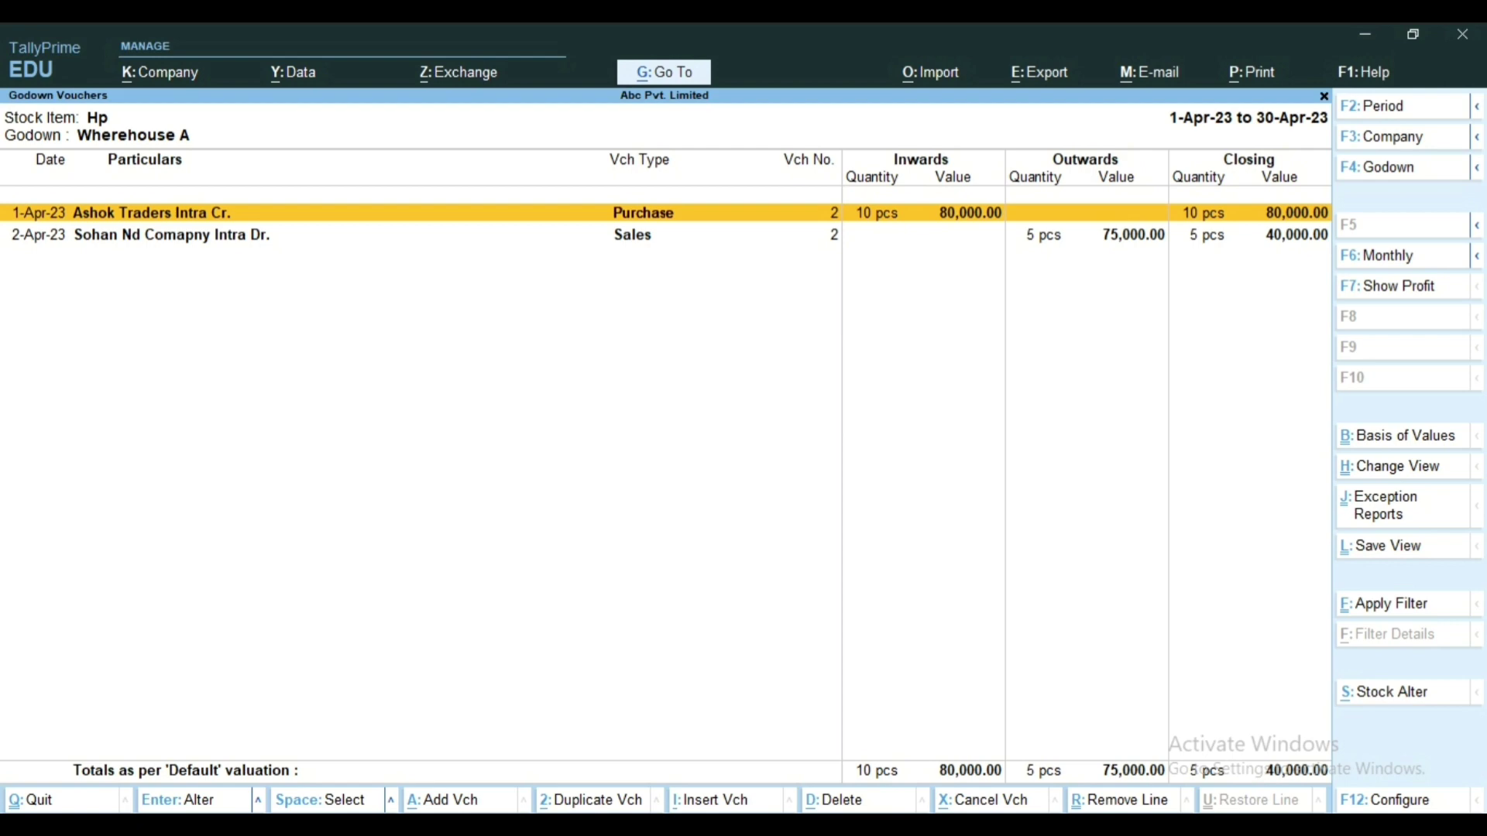
{"action": "key", "text": "Escape"}
{"action": "key", "text": "Escape"}
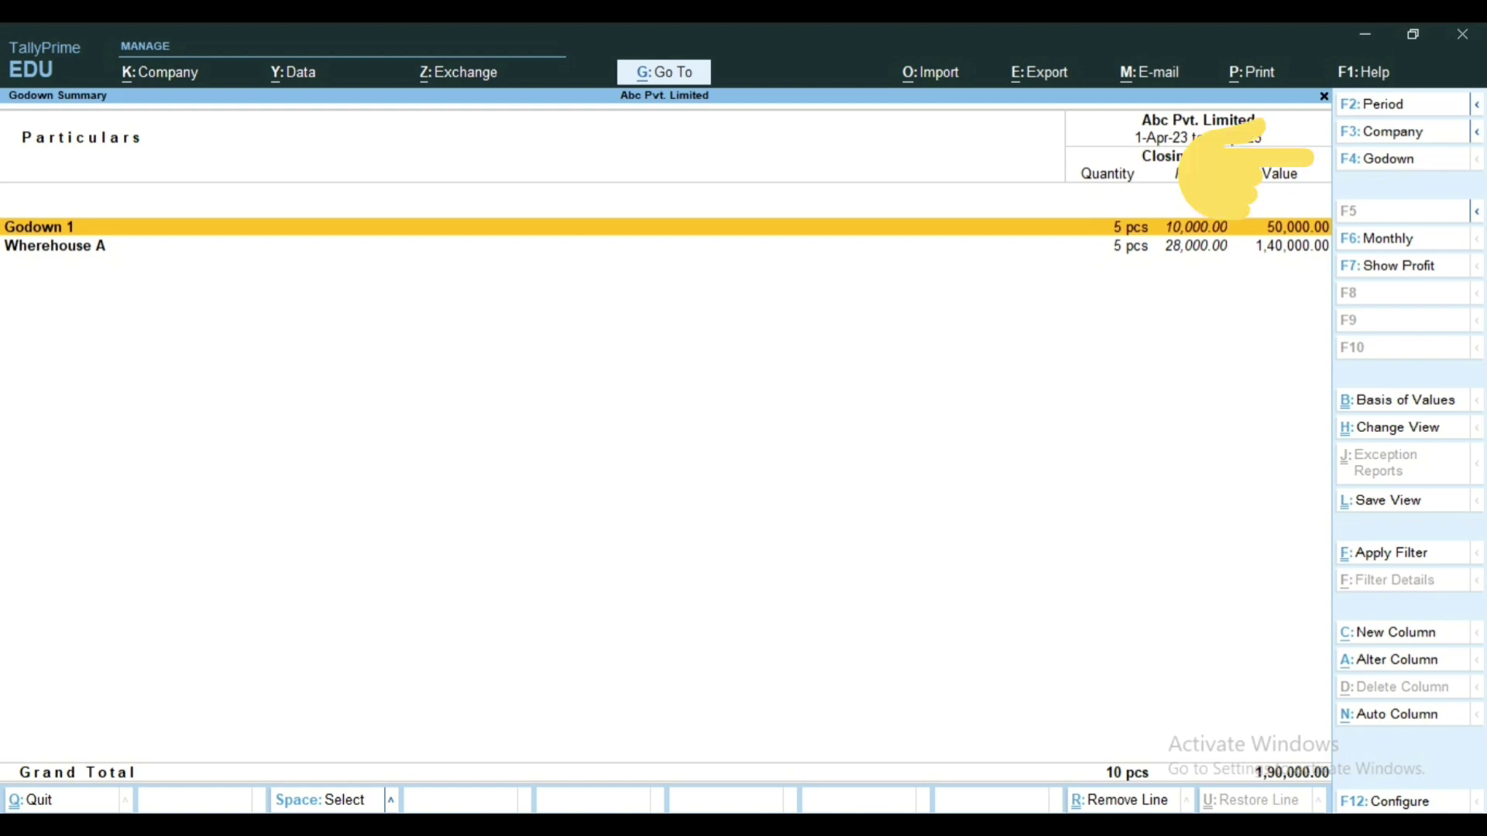
Step: Switch the summary to Godown 1, examine the monthly summary of Sumsung in the Cell group, and return to all godowns
{"action": "key", "text": "F4"}
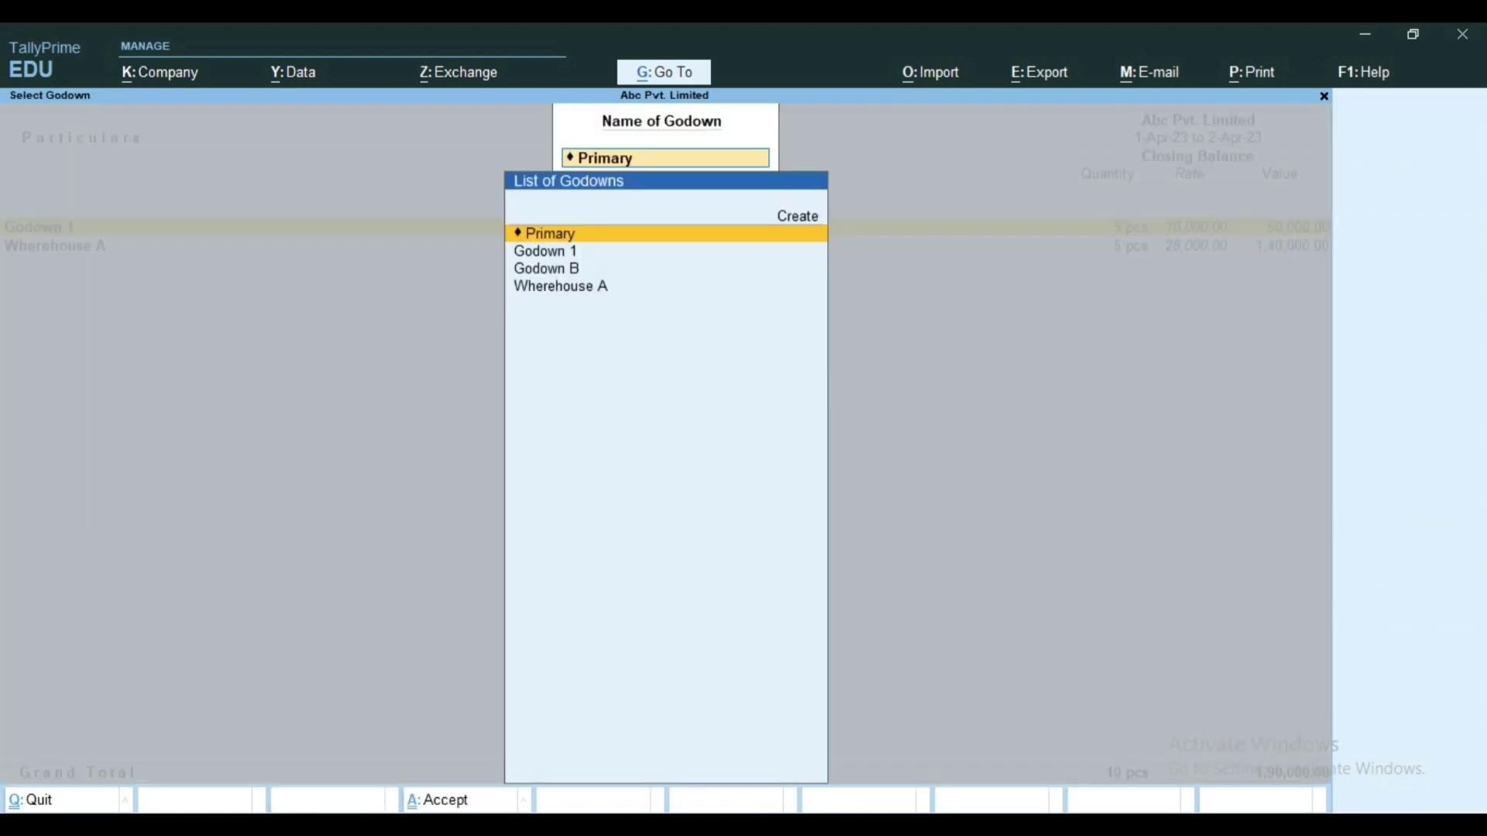
{"action": "key", "text": "Down"}
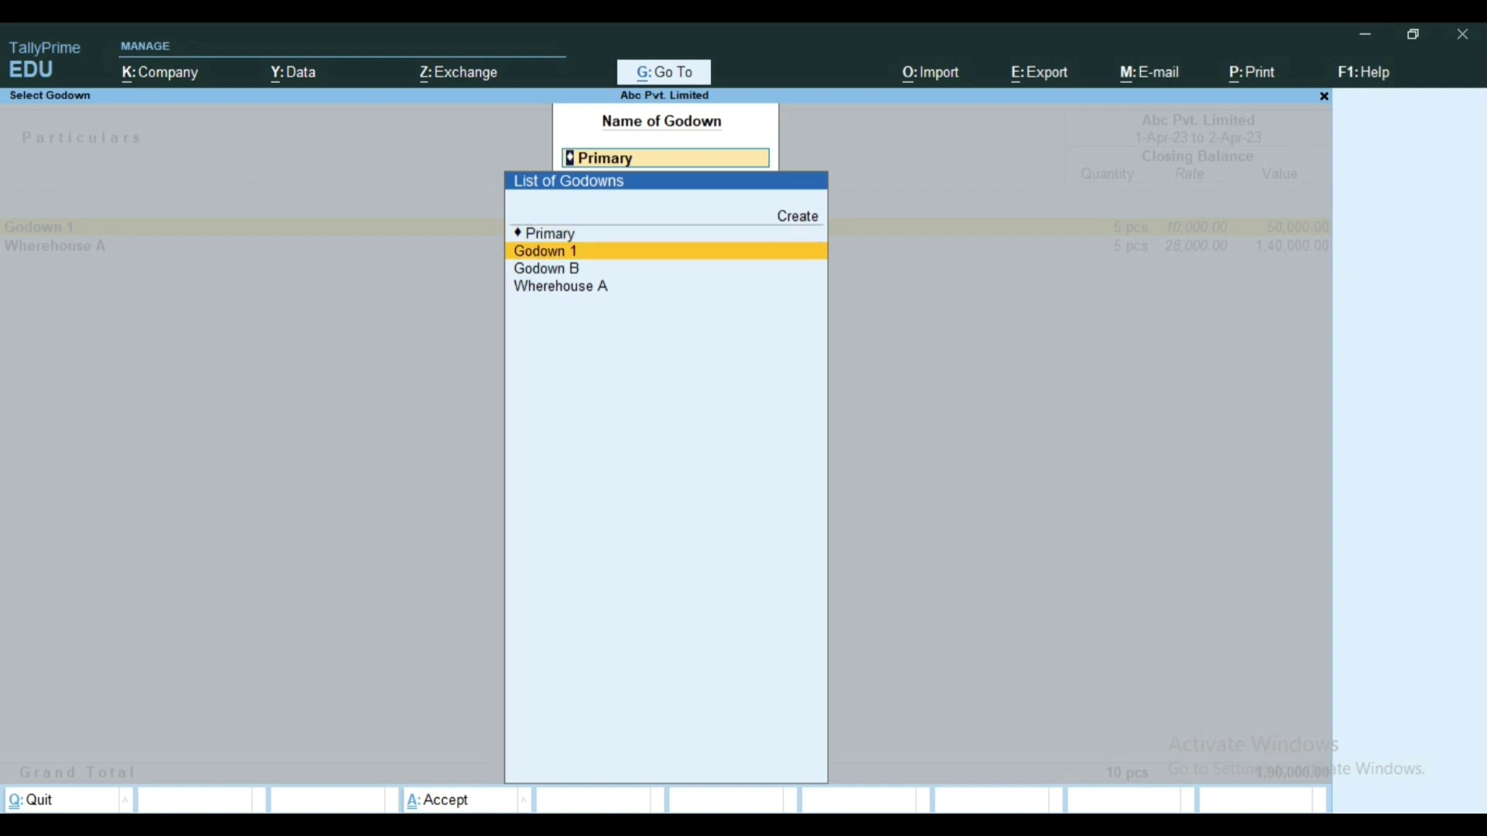
{"action": "key", "text": "Return"}
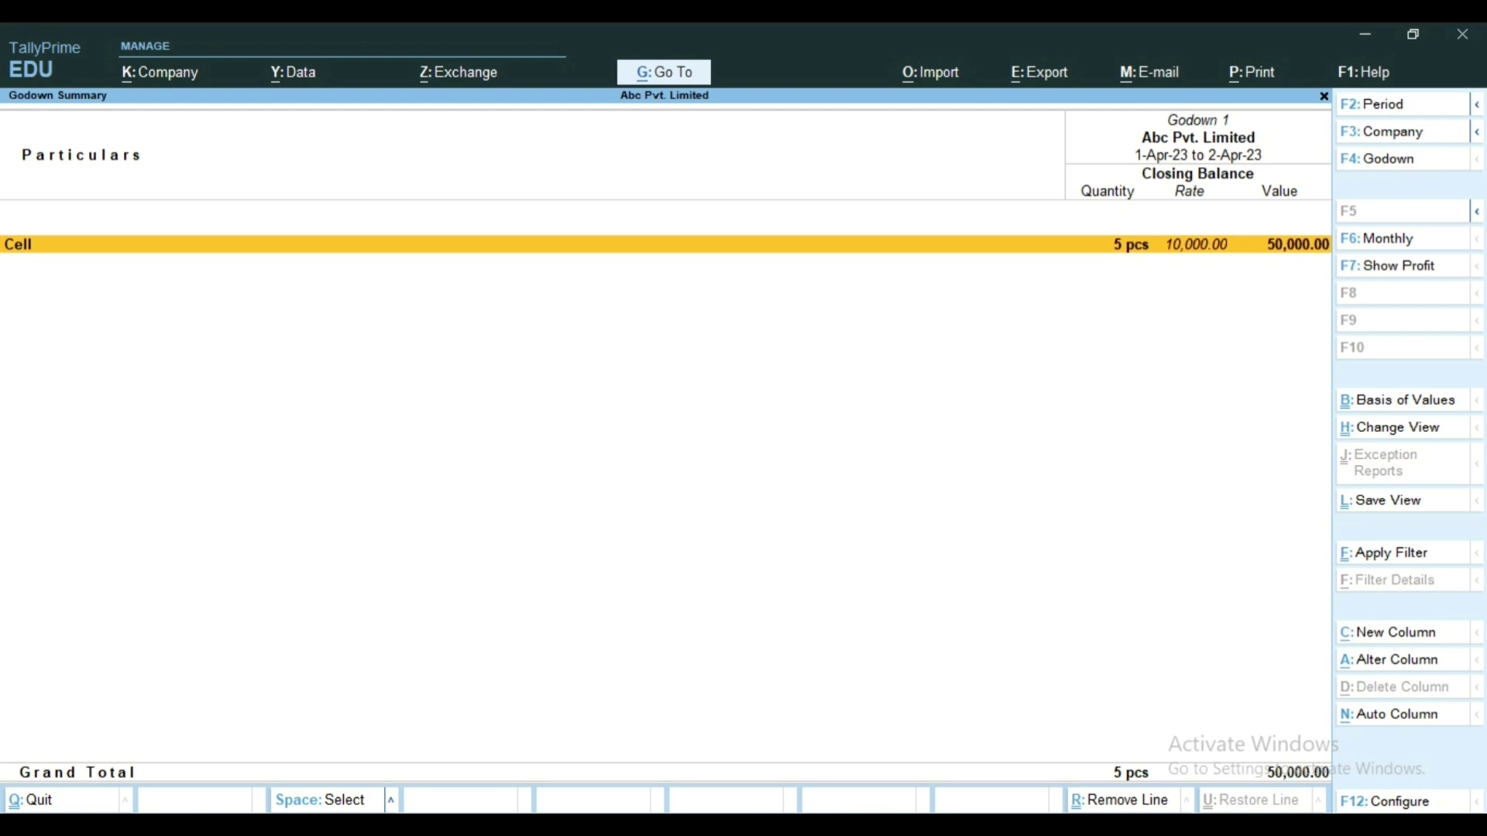
{"action": "key", "text": "Return"}
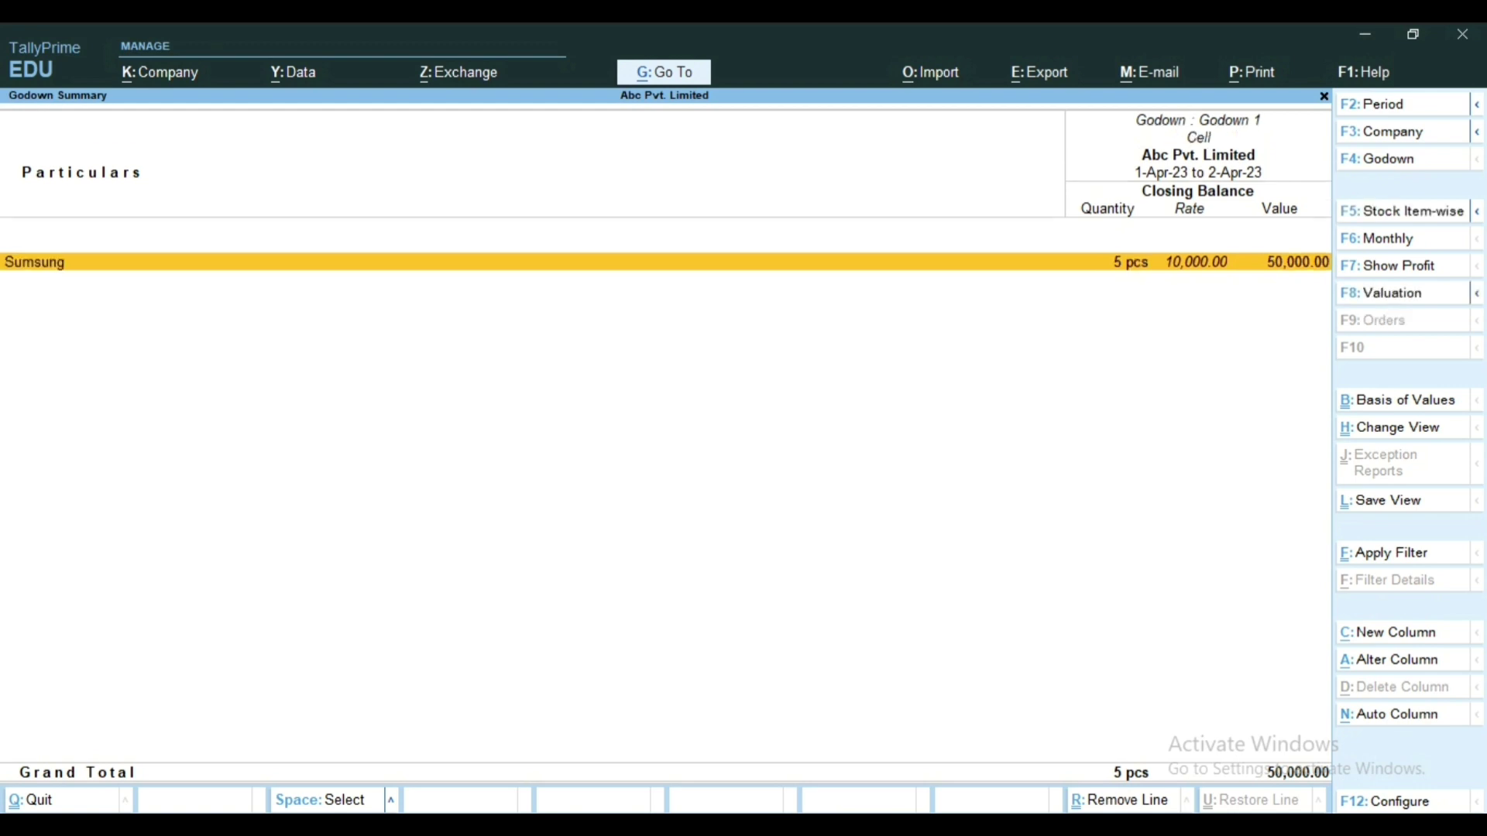
{"action": "key", "text": "Return"}
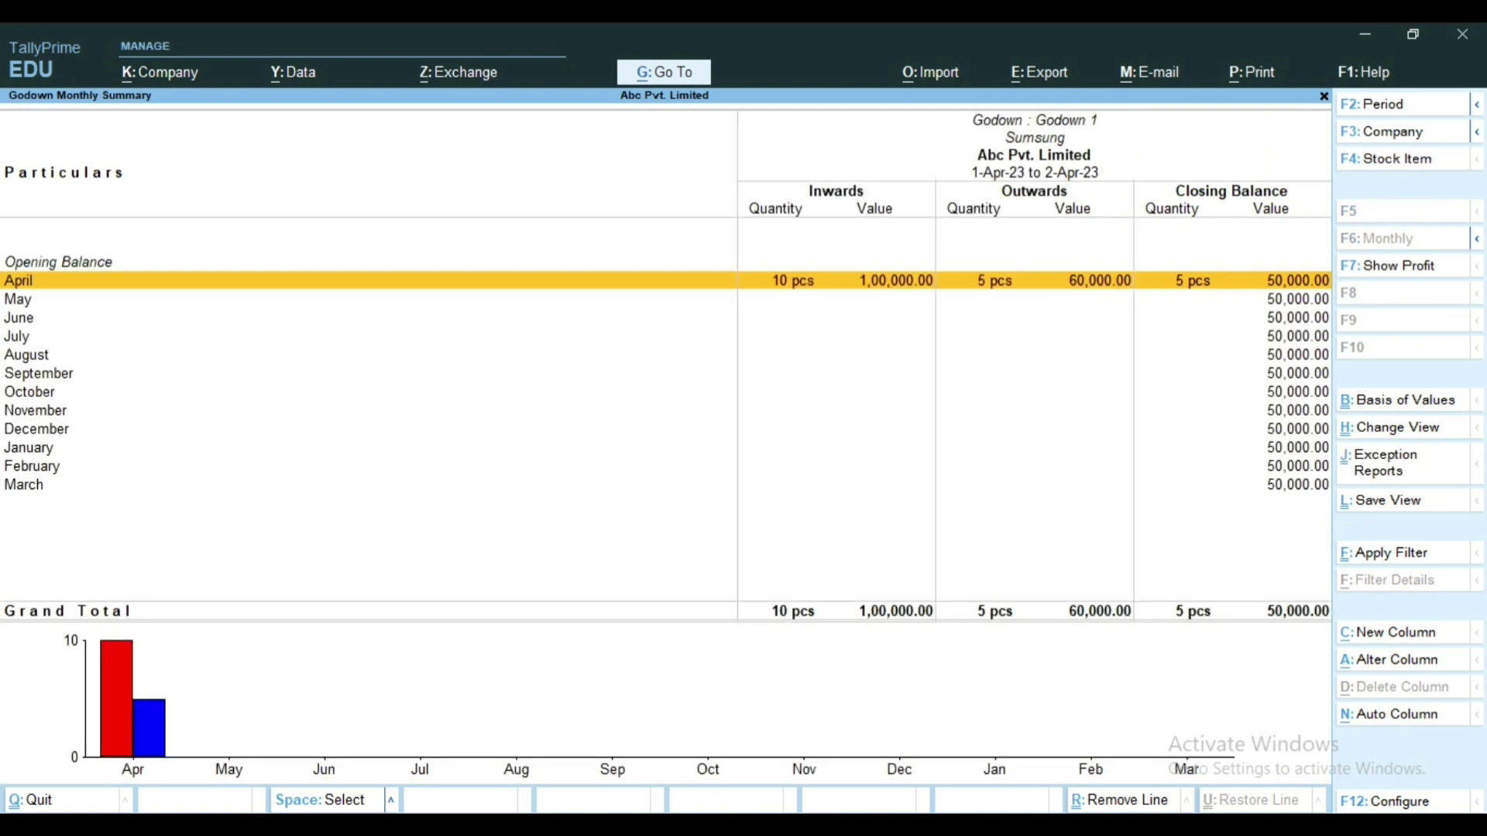
{"action": "key", "text": "Escape"}
{"action": "key", "text": "Escape"}
{"action": "key", "text": "Escape"}
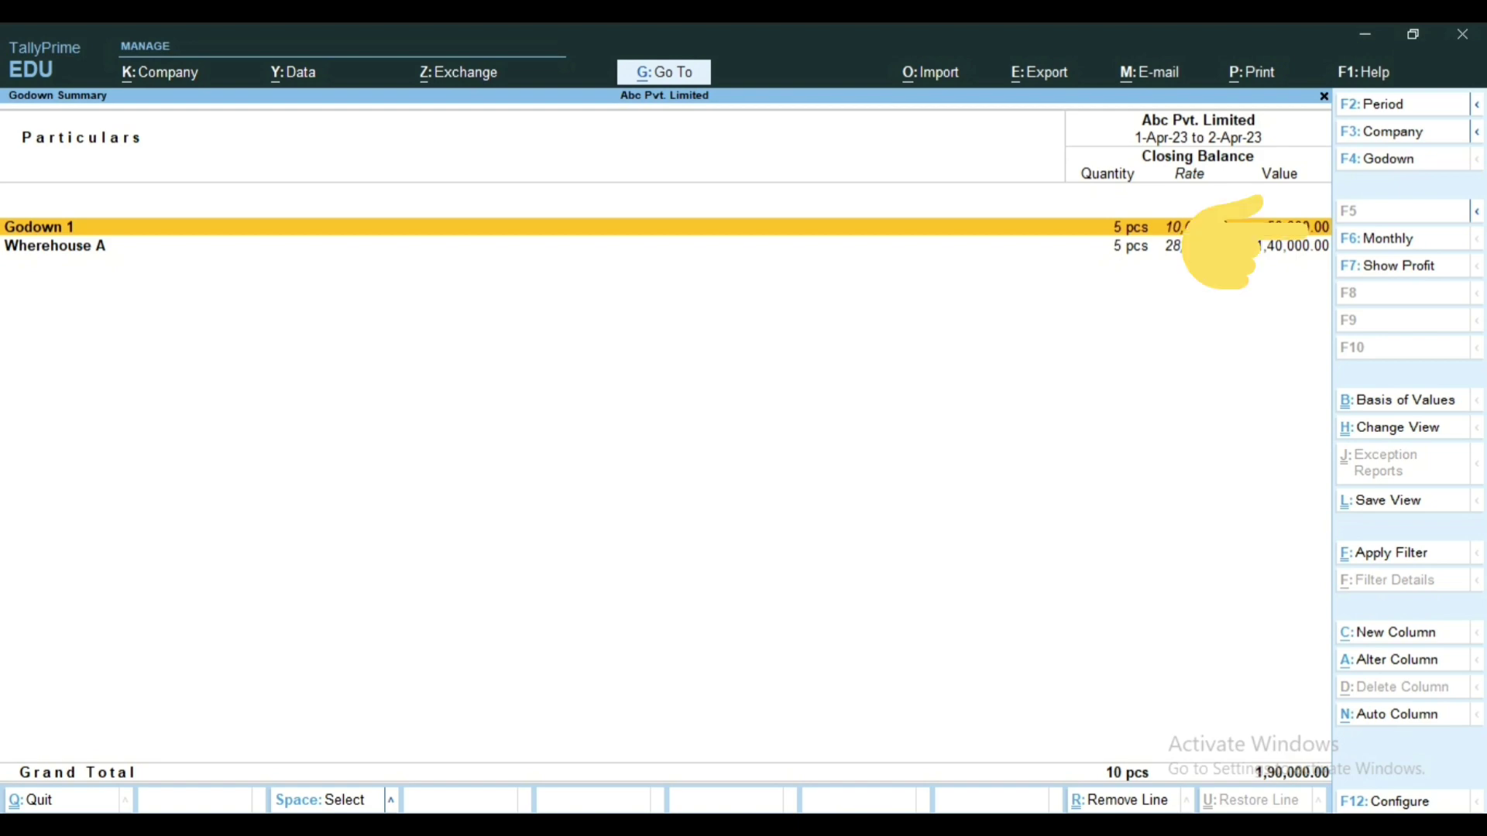
Step: View the godown summary of all godowns month by month, and close the report back to the Gateway of Tally
{"action": "key", "text": "Return"}
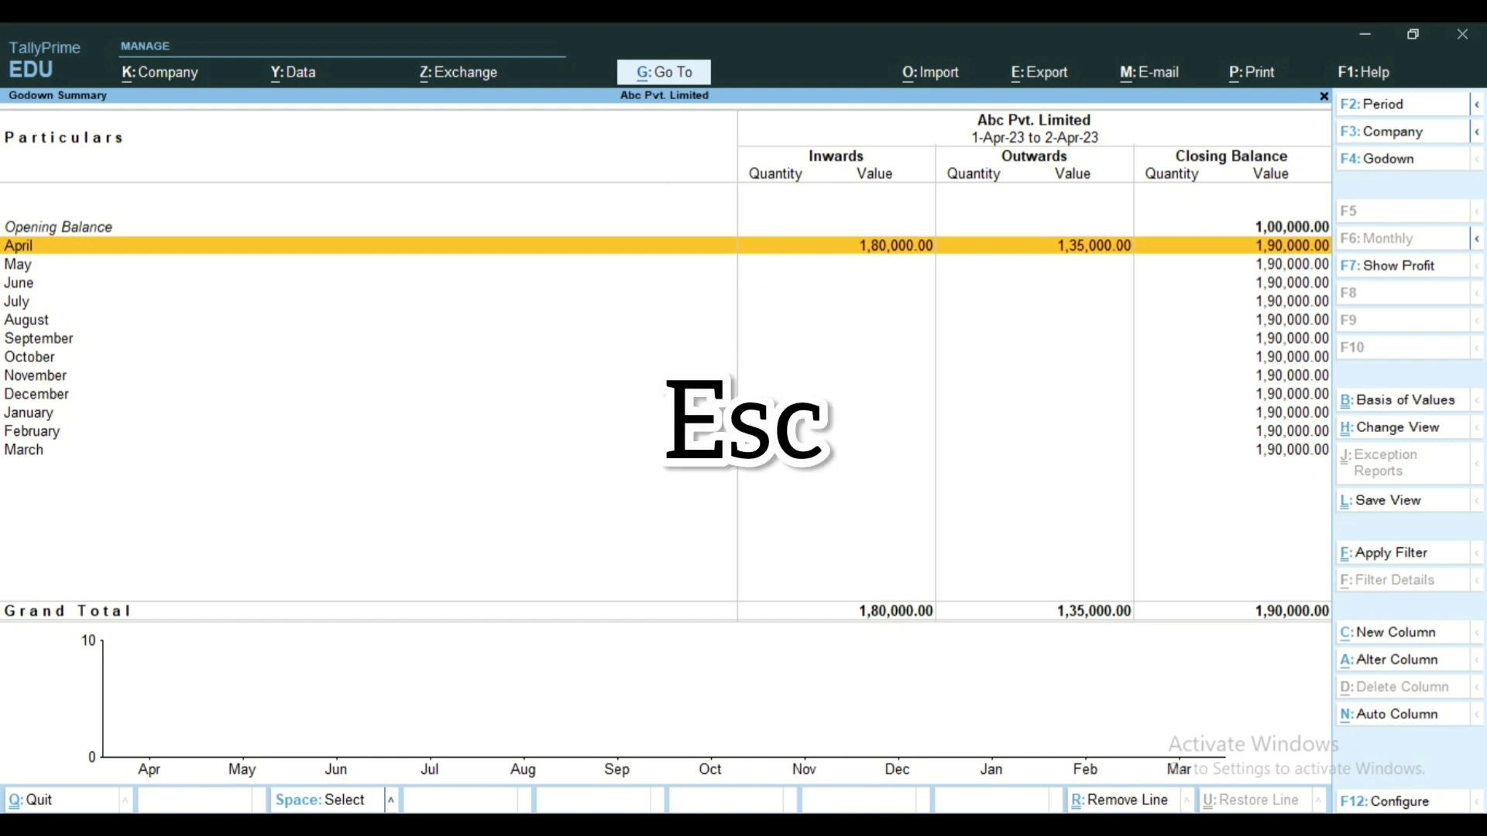
{"action": "key", "text": "Escape"}
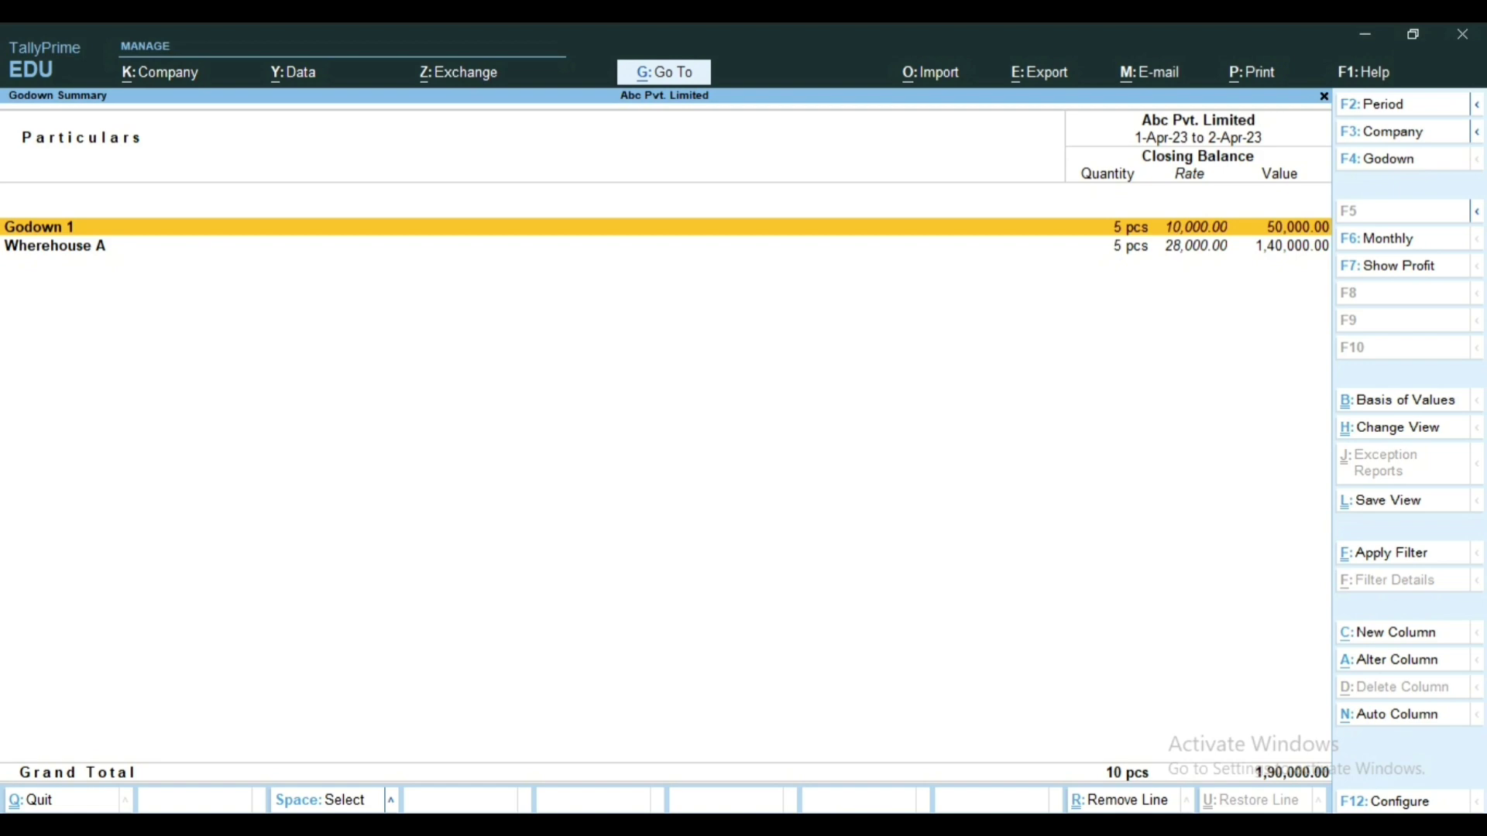
{"action": "key", "text": "Escape"}
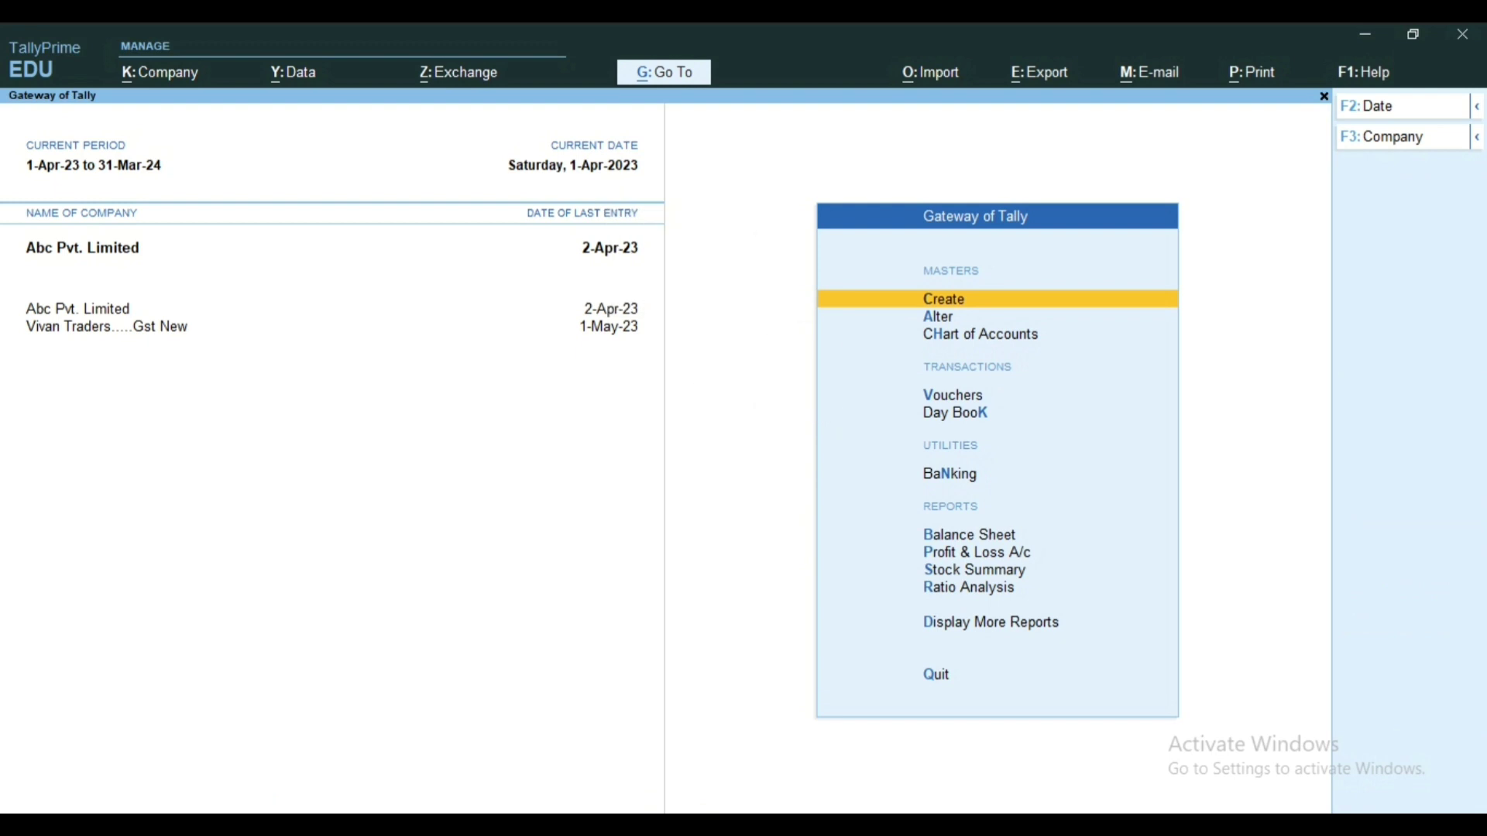